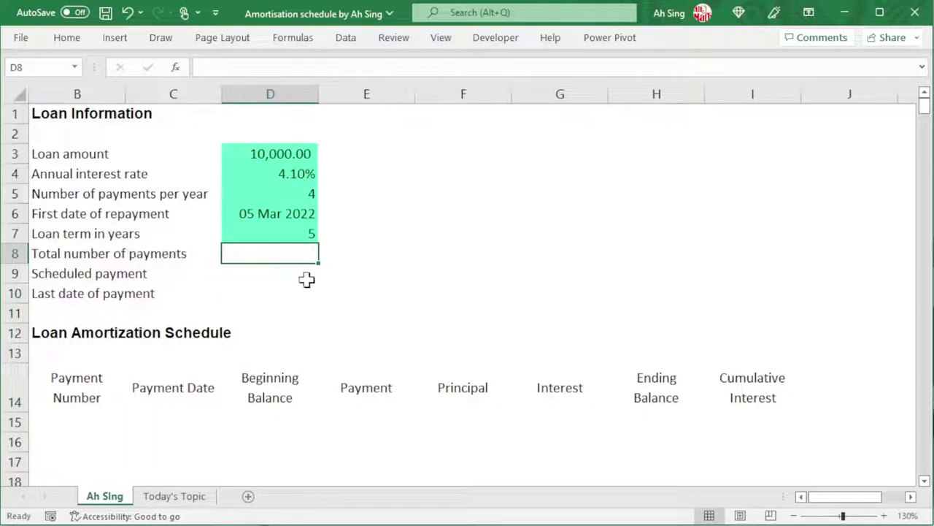
# Calculate the total number of payments in D8 with the formula =D5*D7
pyautogui.write('=')
pyautogui.click(271, 191)
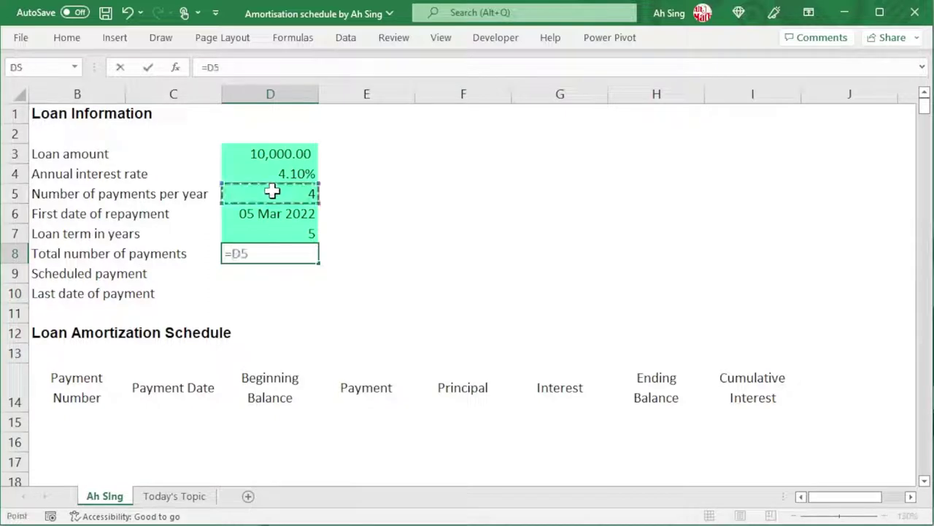
pyautogui.write('*')
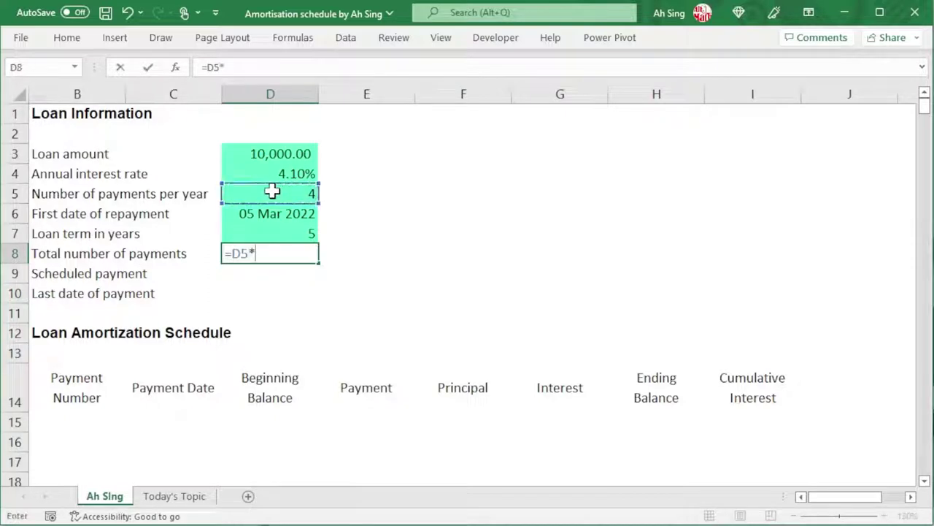
pyautogui.click(262, 233)
pyautogui.press('Return')
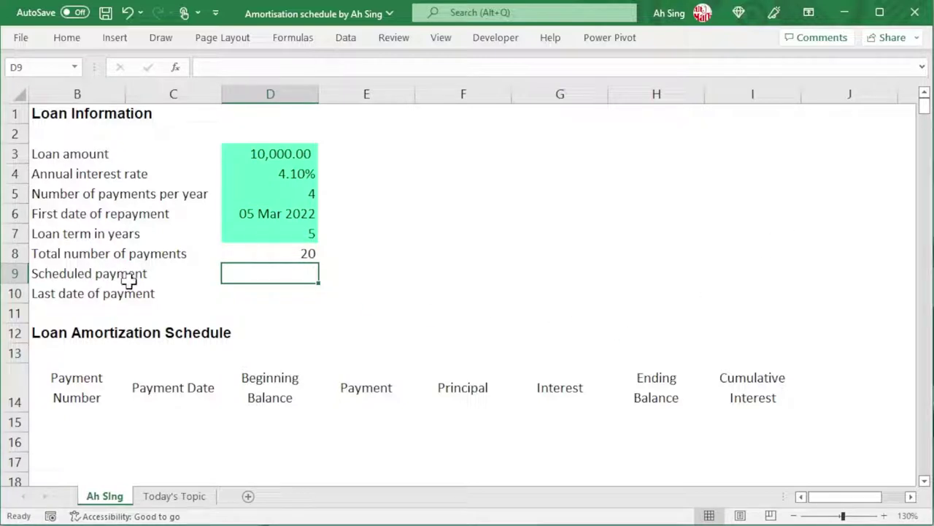
# Calculate the scheduled payment in D9 with the formula =PMT(D4/D5,D8,-D3,0,0)
pyautogui.write('=p')
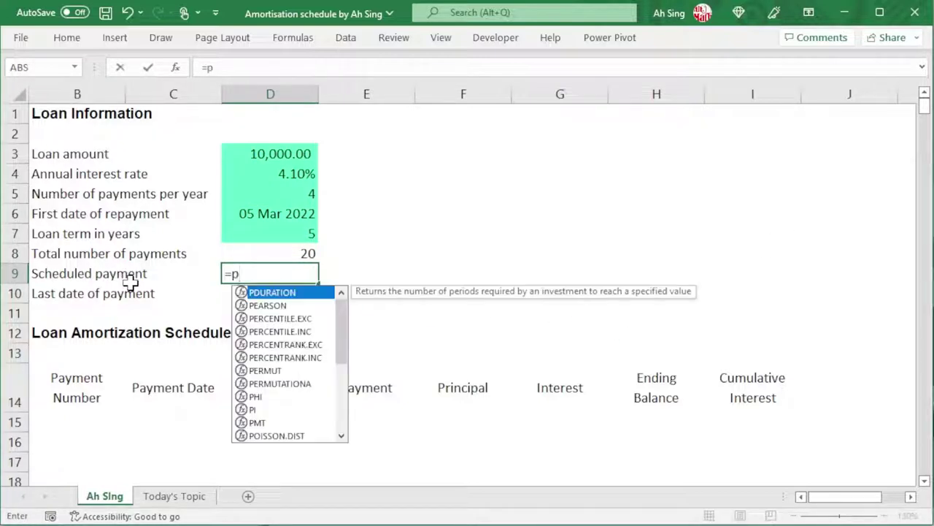
pyautogui.write('mt(')
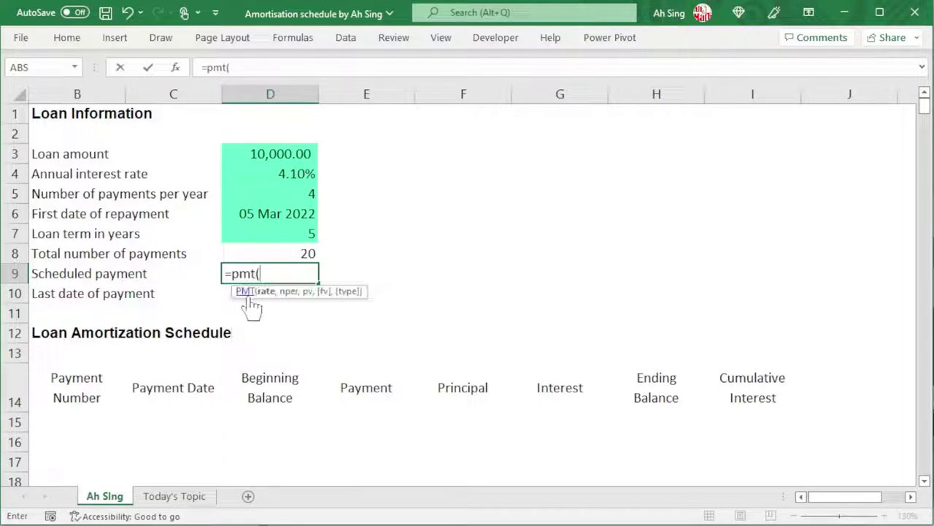
pyautogui.click(274, 176)
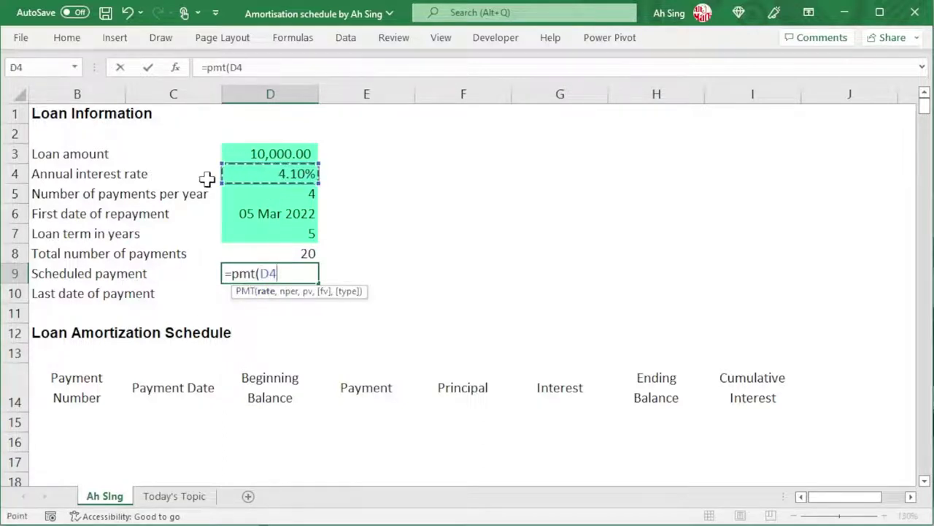
pyautogui.write('/')
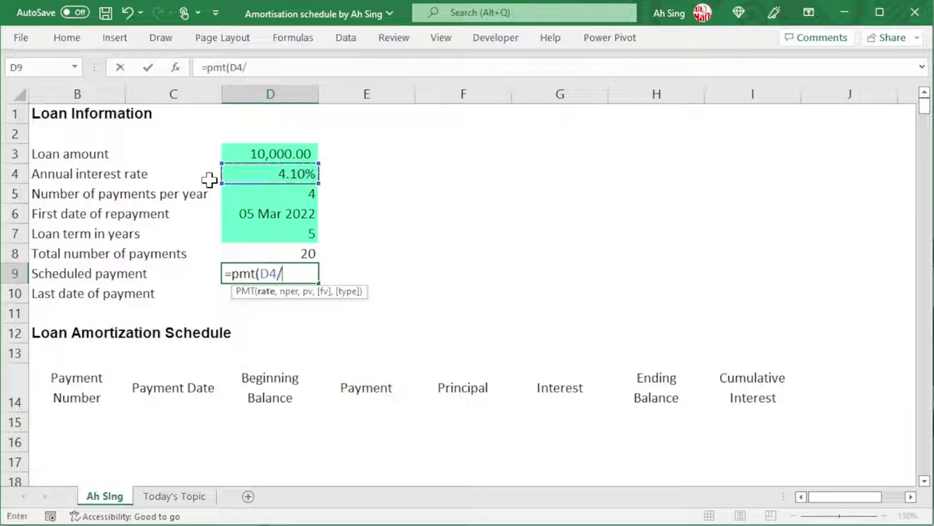
pyautogui.click(252, 192)
pyautogui.write(',')
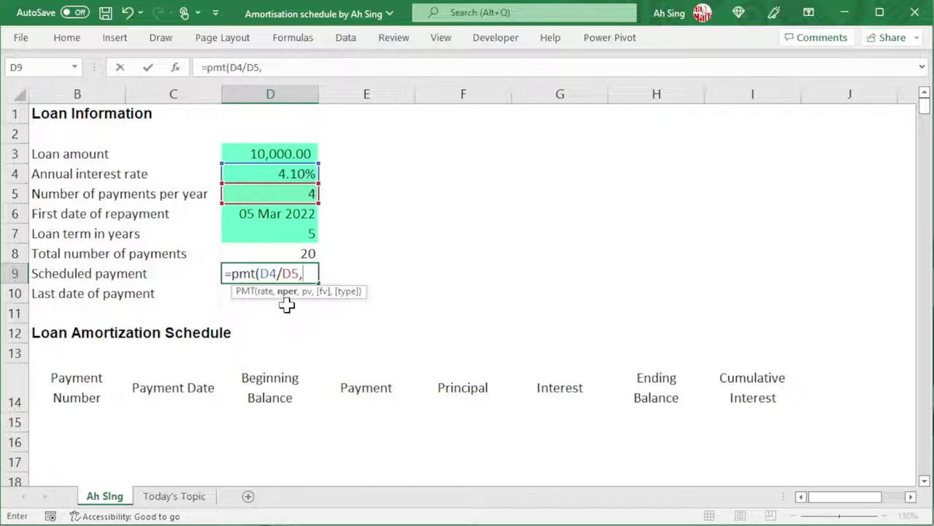
pyautogui.click(298, 253)
pyautogui.write(',')
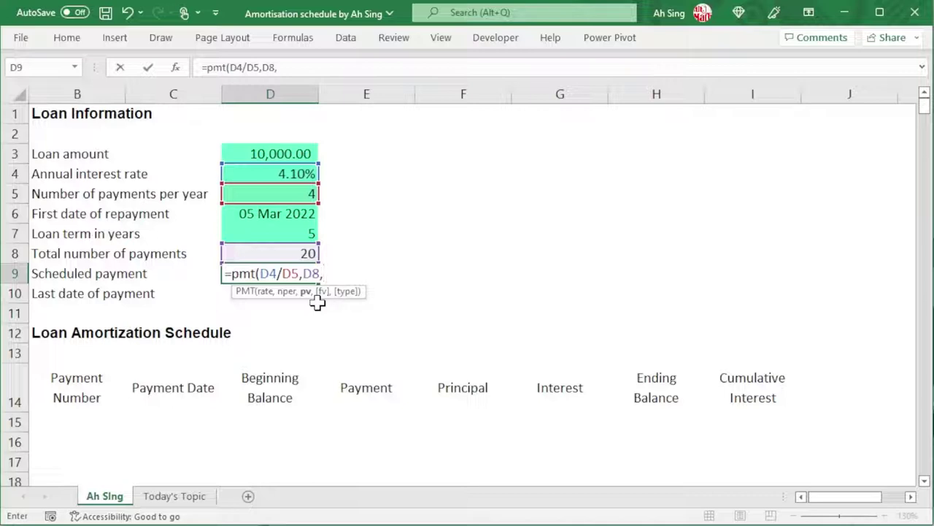
pyautogui.write('-')
pyautogui.click(256, 151)
pyautogui.write(',')
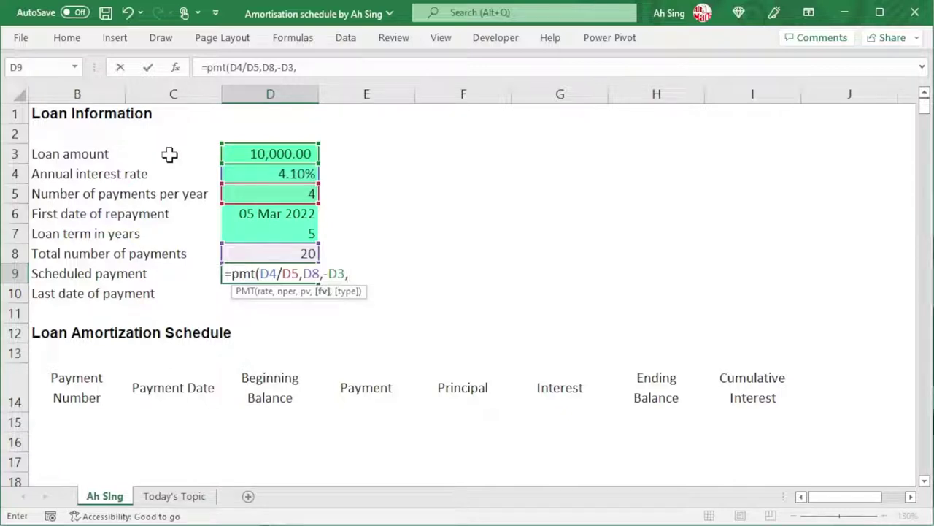
pyautogui.write('0,')
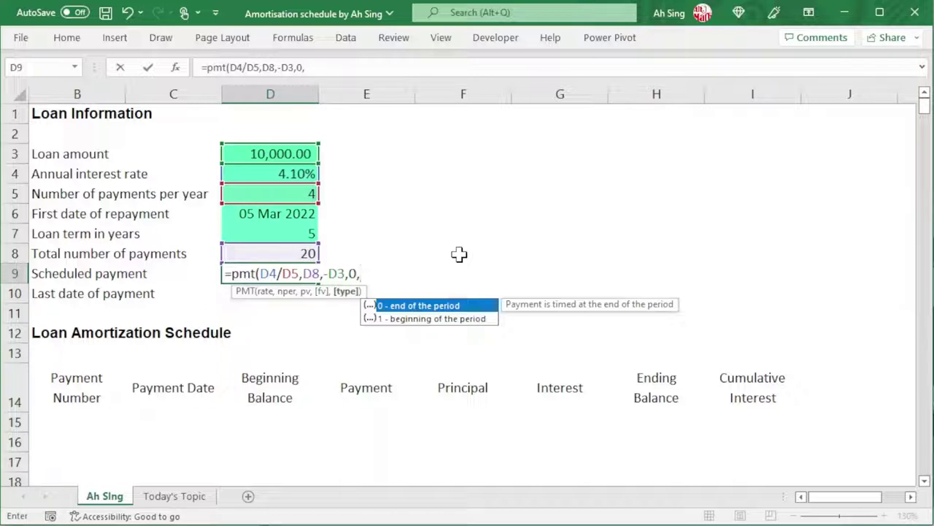
pyautogui.write('0)')
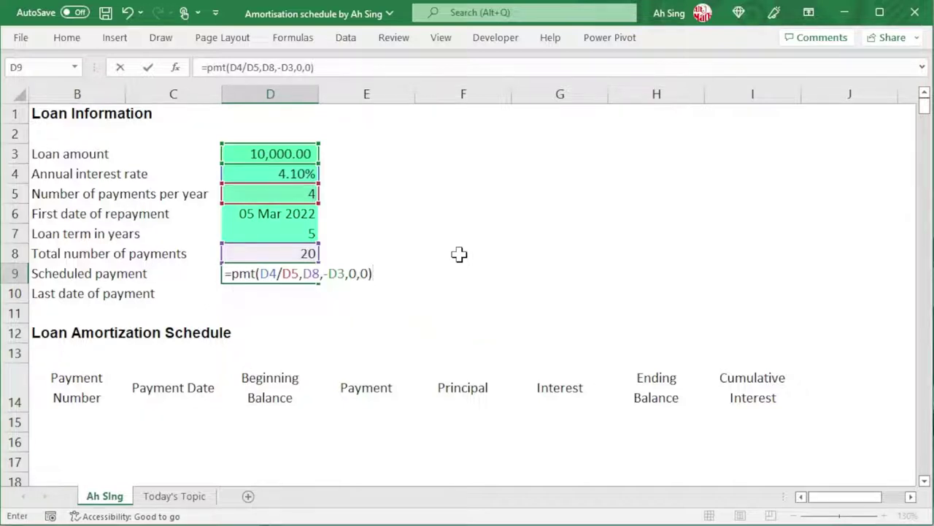
pyautogui.press('Return')
# Apply the comma number format to the scheduled payment in D9 in place of the currency format
pyautogui.click(267, 270)
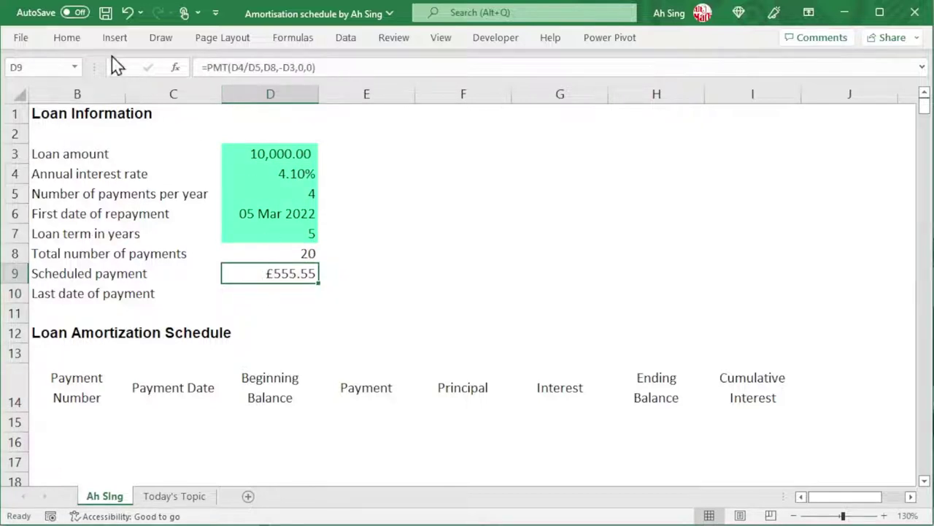
pyautogui.click(71, 41)
pyautogui.click(454, 90)
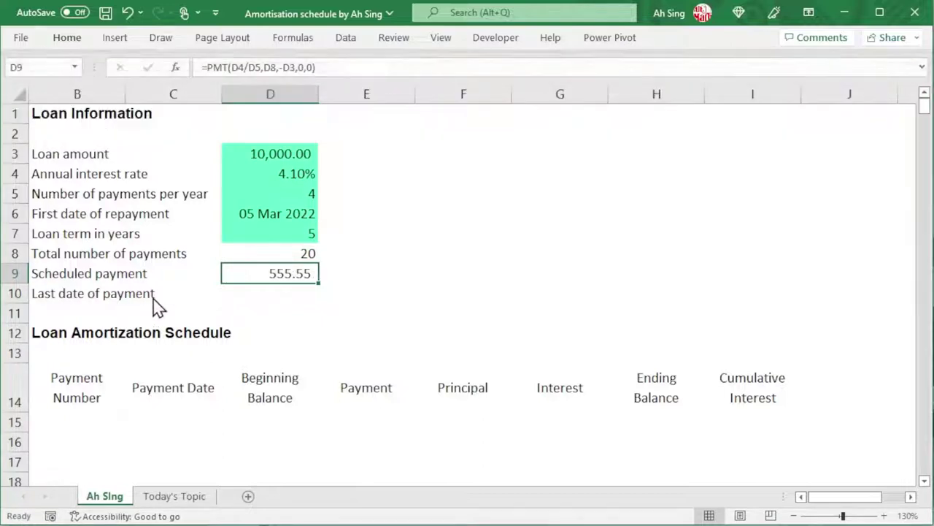
# Write the formula =DATE(YEAR(D6),MONTH(D6),DAY(D6)) in D10 for the last date of payment
pyautogui.click(268, 298)
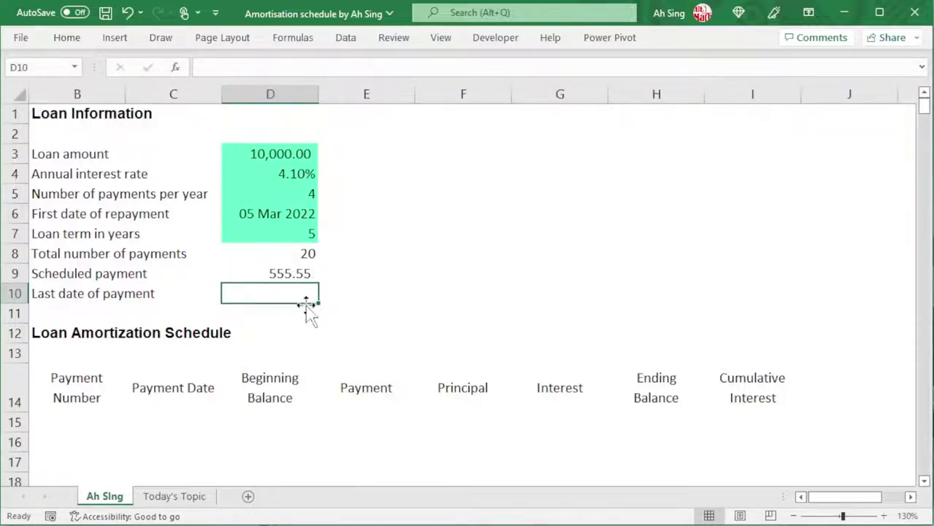
pyautogui.write('=date(')
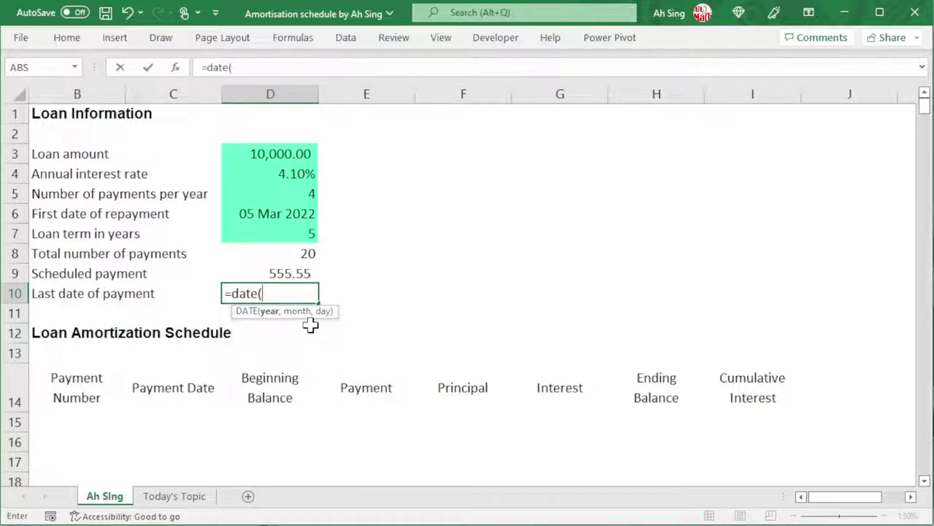
pyautogui.write('year(')
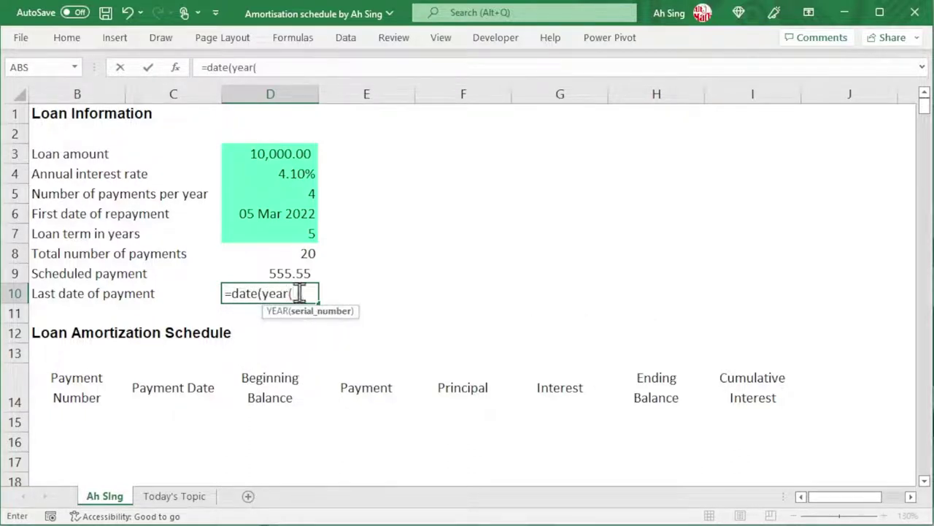
pyautogui.click(281, 217)
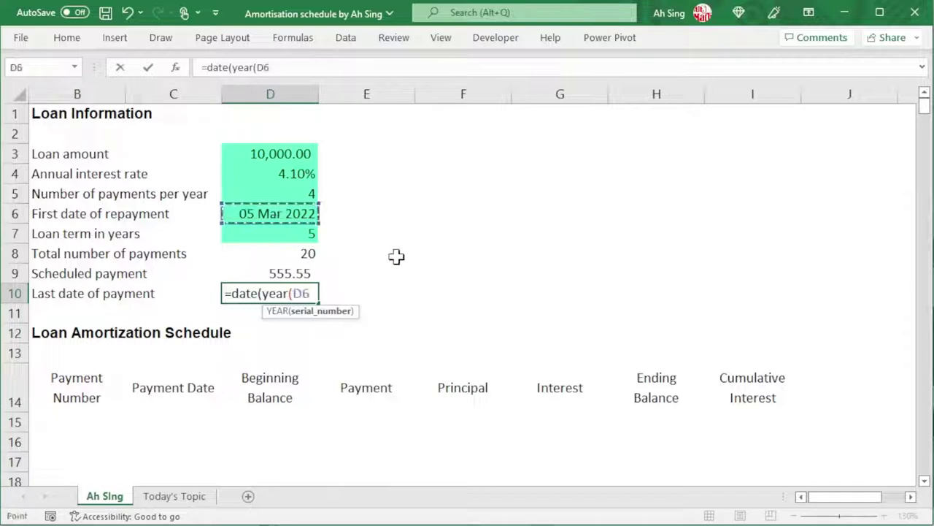
pyautogui.write('),m')
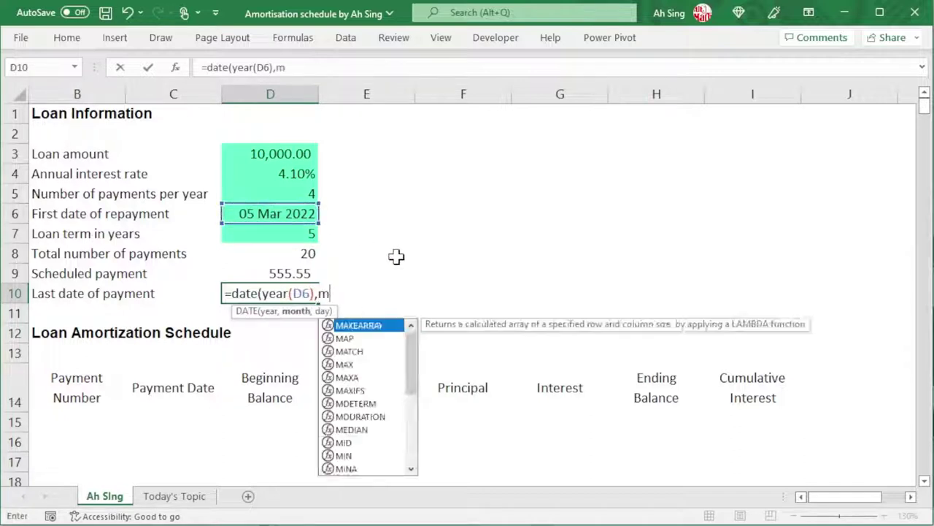
pyautogui.write('onth(')
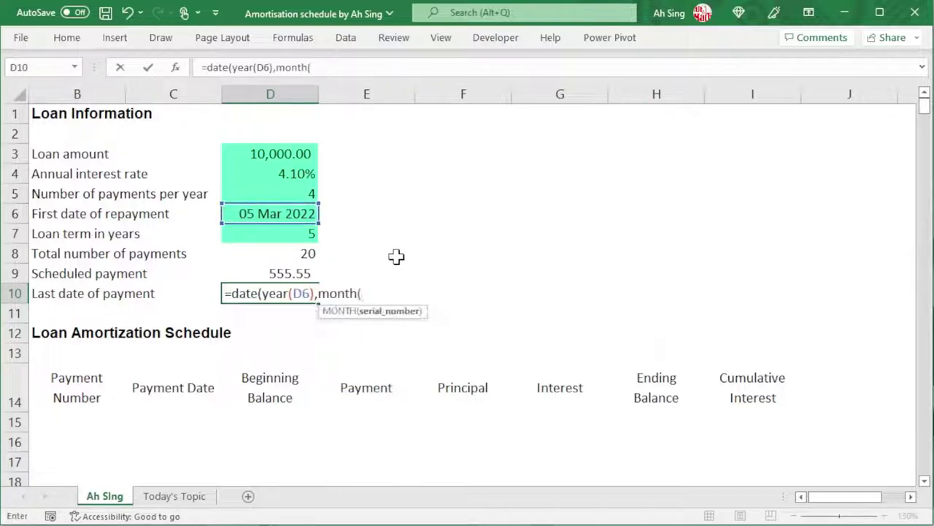
pyautogui.click(282, 211)
pyautogui.write('),')
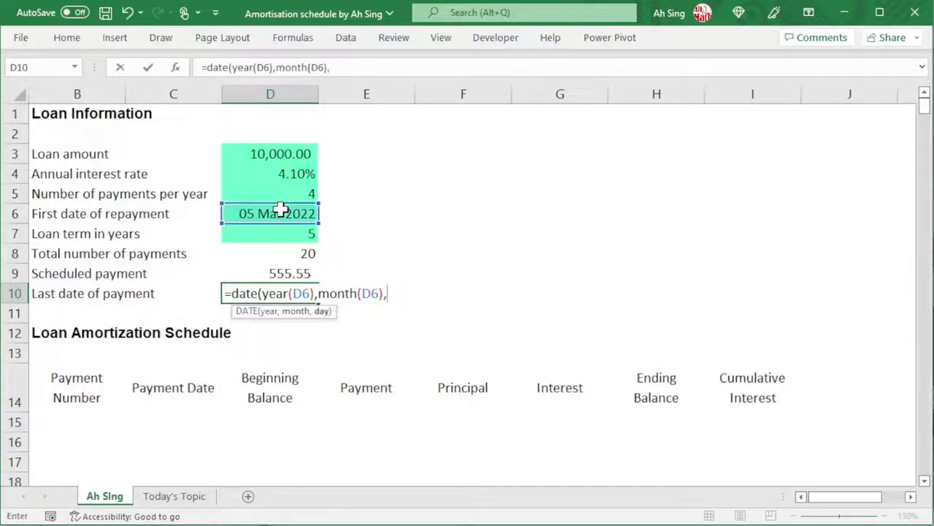
pyautogui.write('day(')
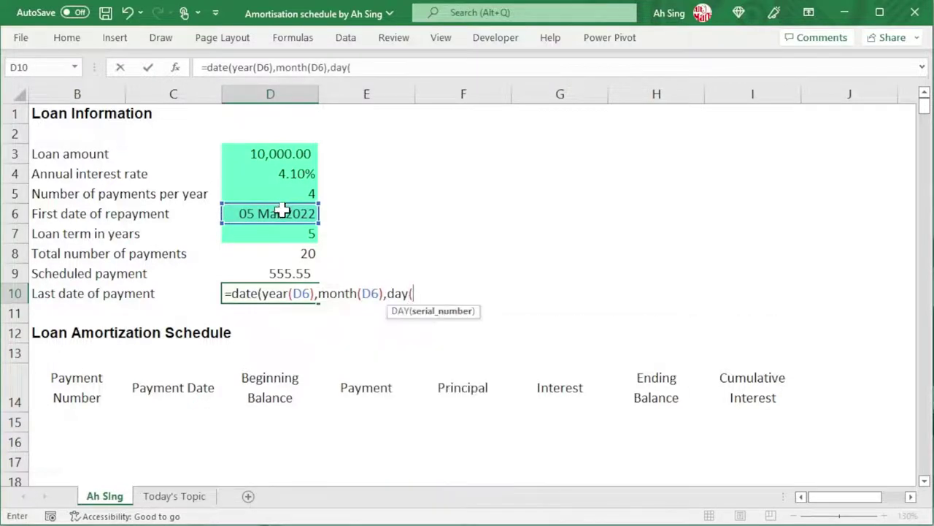
pyautogui.click(264, 214)
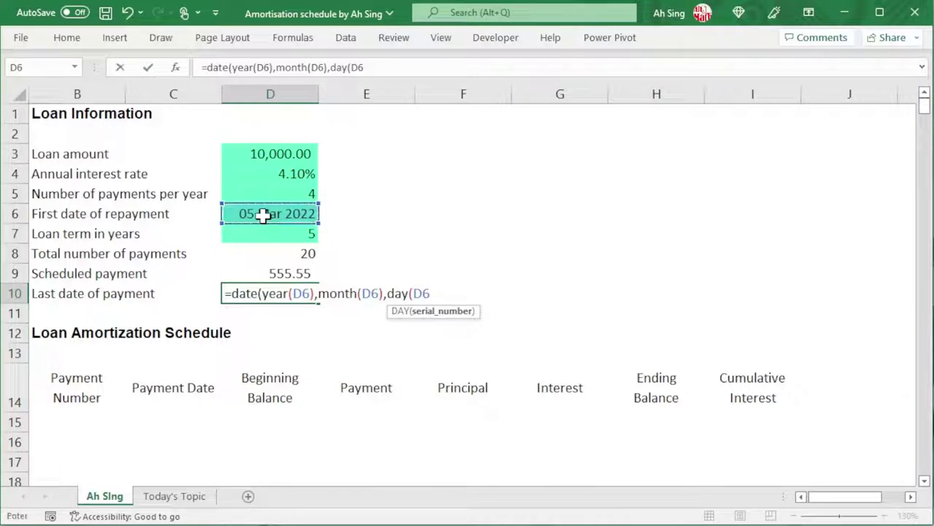
pyautogui.write('))')
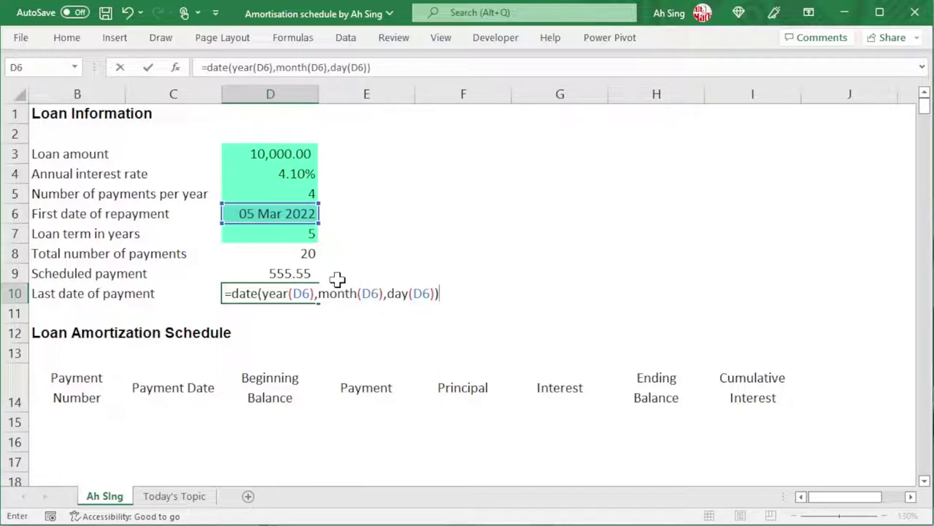
# Extend the month argument of the D10 date formula to MONTH(D6)+D8-1
pyautogui.click(377, 289)
pyautogui.write('+')
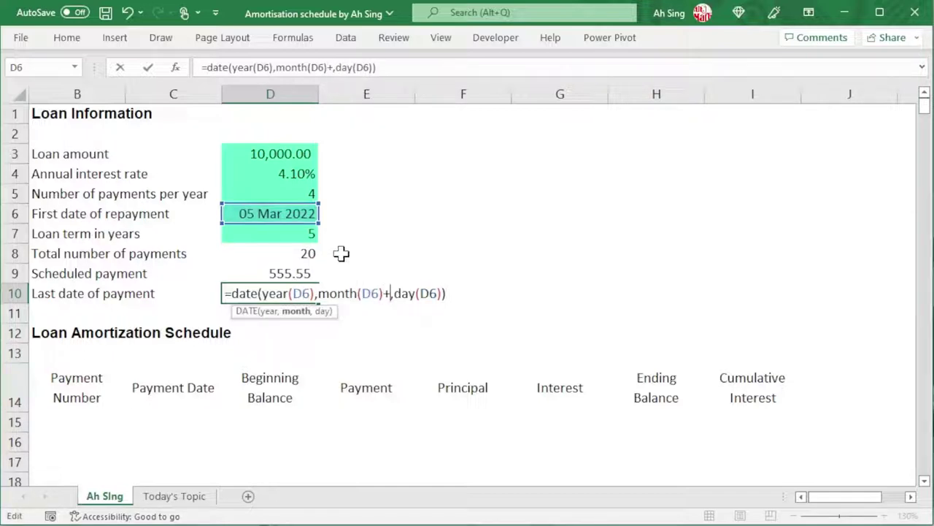
pyautogui.click(274, 255)
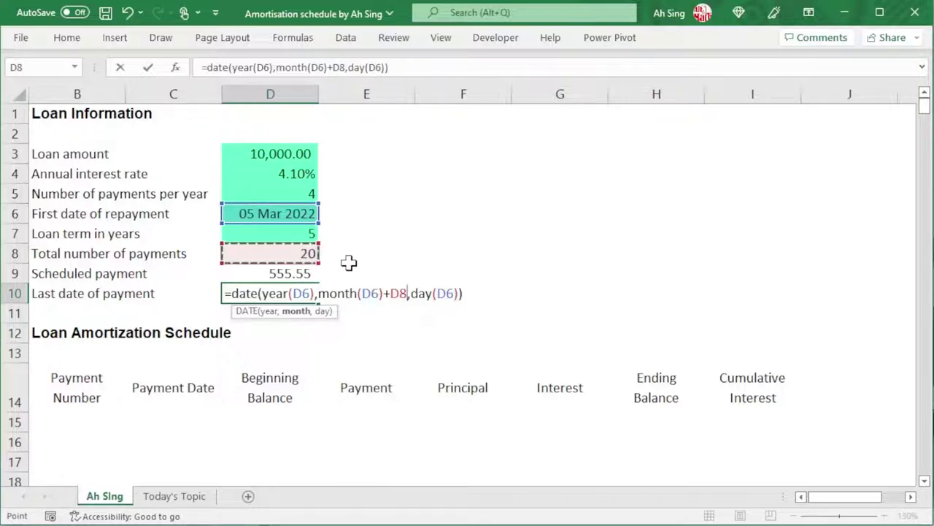
pyautogui.write('-1')
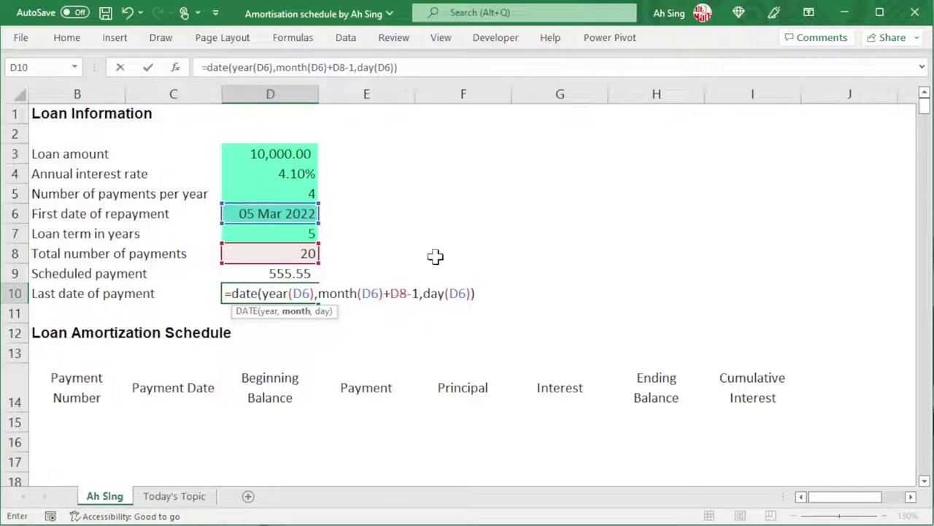
# Enclose D8-1 in parentheses and multiply it by 12/D5, making the month argument MONTH(D6)+(D8-1)*12/D5
pyautogui.press('F2')
pyautogui.press('Left')
pyautogui.press('Left')
pyautogui.press('Left')
pyautogui.press('Left')
pyautogui.write('(')
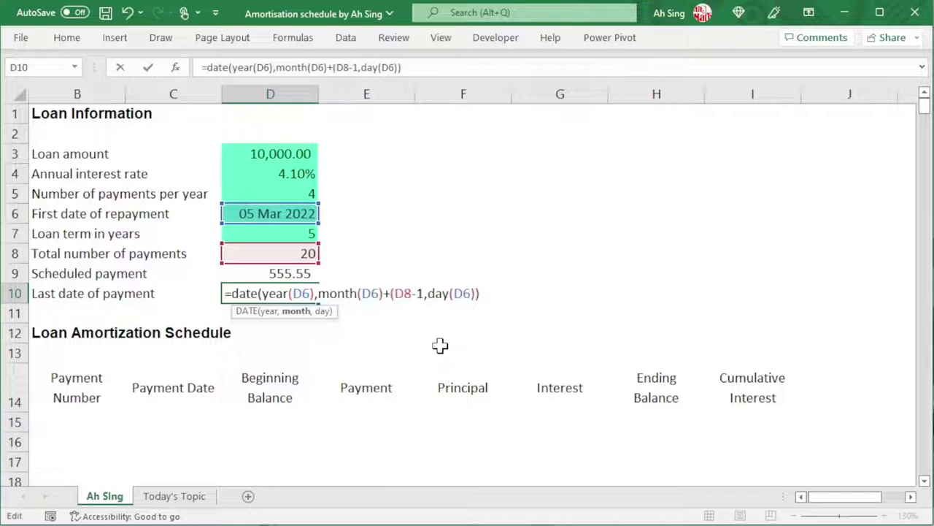
pyautogui.click(423, 294)
pyautogui.write(')')
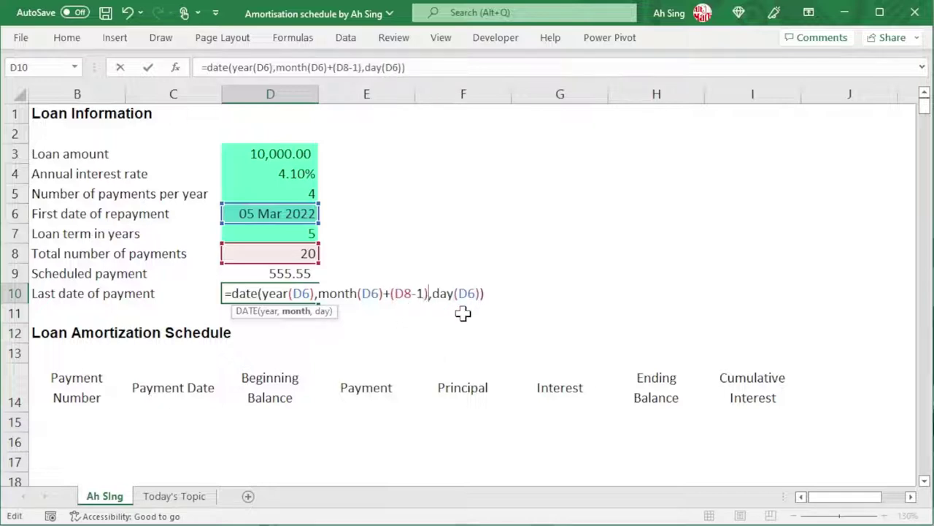
pyautogui.write('*12/')
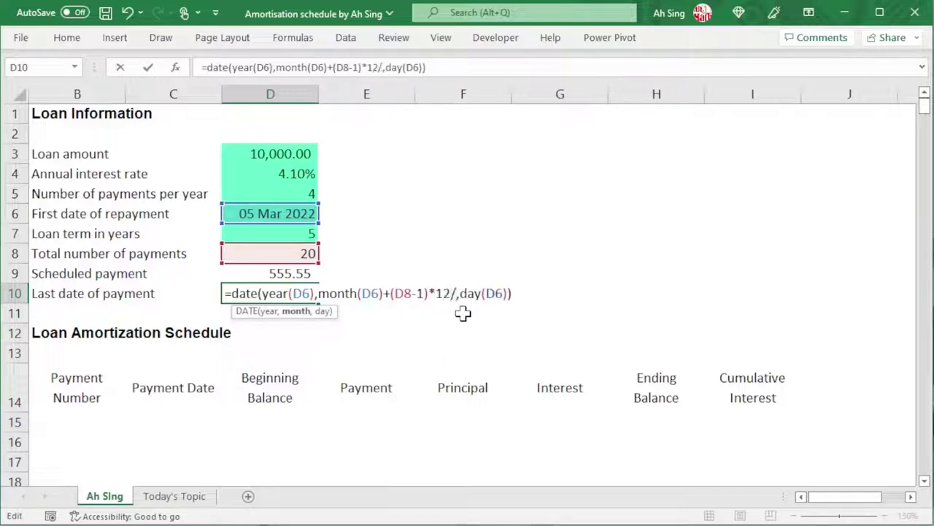
pyautogui.click(286, 193)
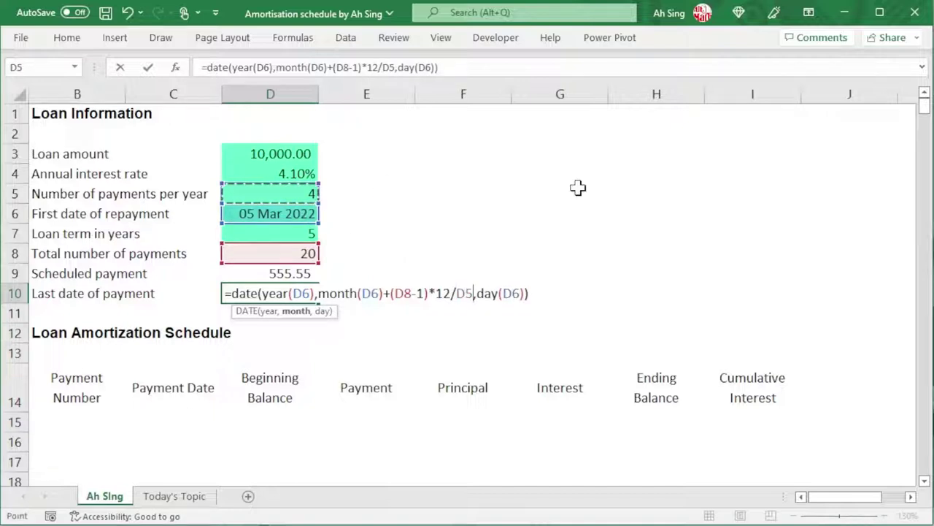
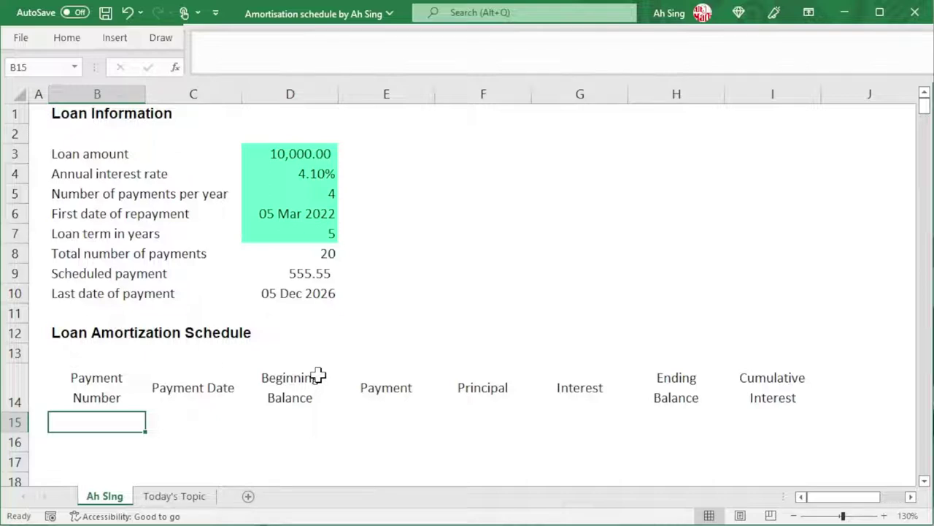
# Generate the payment numbers from B15 downward with the formula =SEQUENCE(D8)
pyautogui.write('=seq')
pyautogui.press('Tab')
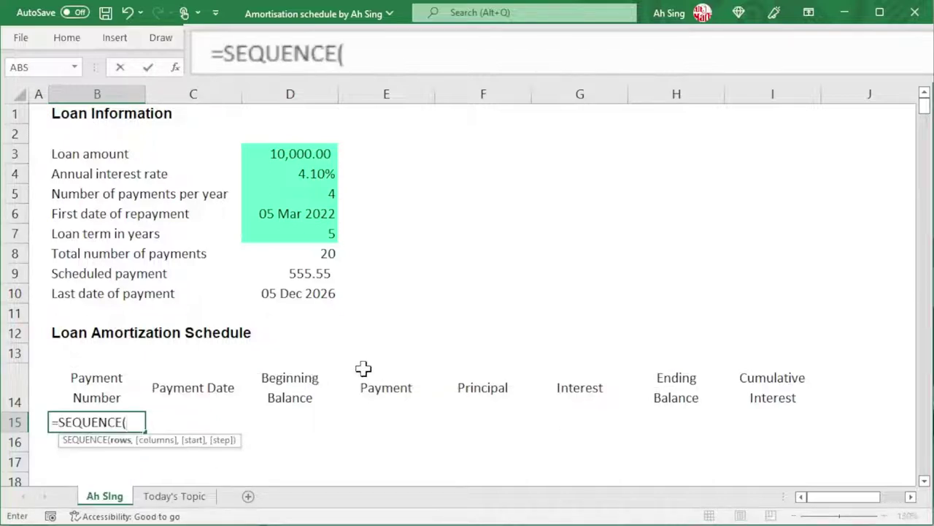
pyautogui.click(312, 257)
pyautogui.press('Return')
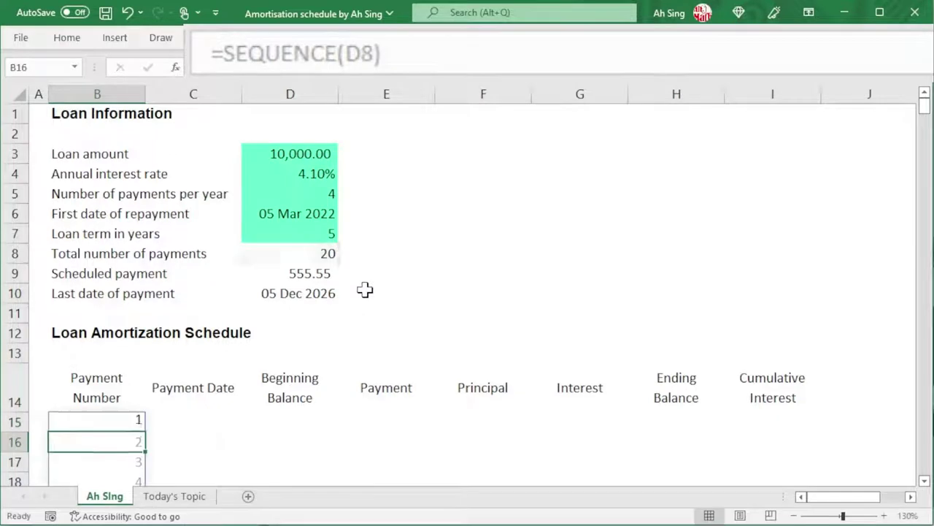
pyautogui.scroll(-4, 473, 265)
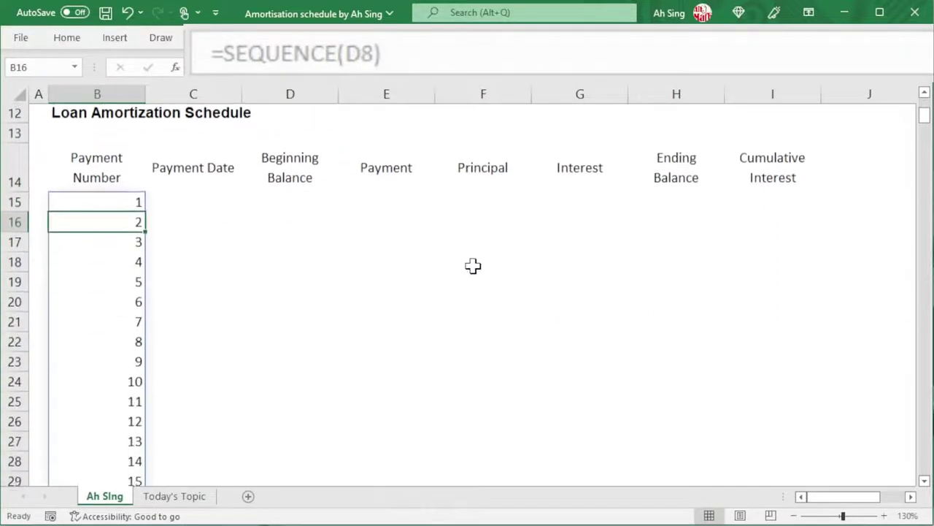
# Copy the last-date-of-payment formula text from D10 into C15, the first Payment Date cell, keeping its cell references
pyautogui.scroll(-1, 473, 266)
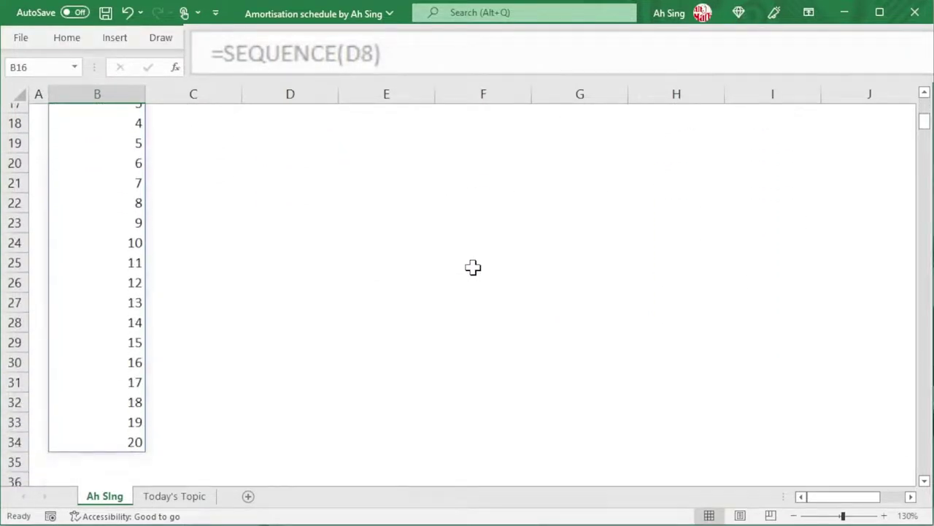
pyautogui.scroll(5, 473, 265)
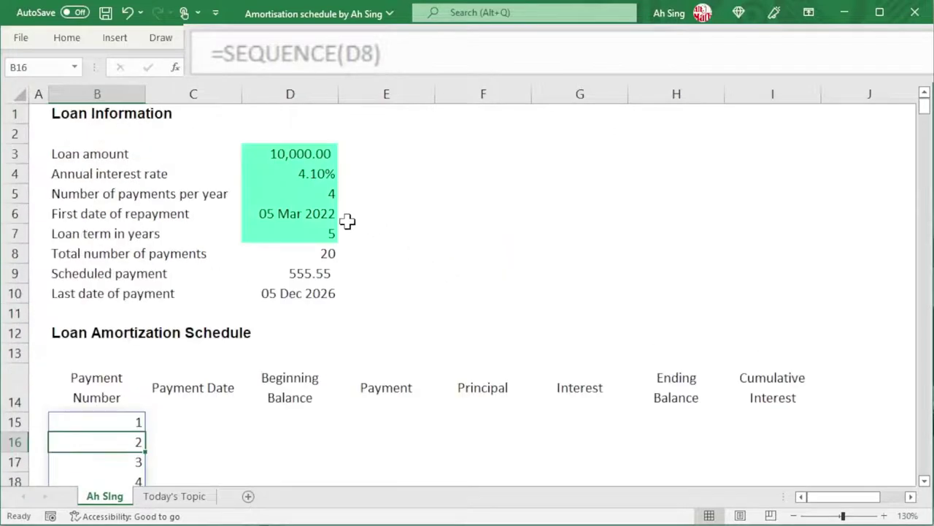
pyautogui.click(190, 422)
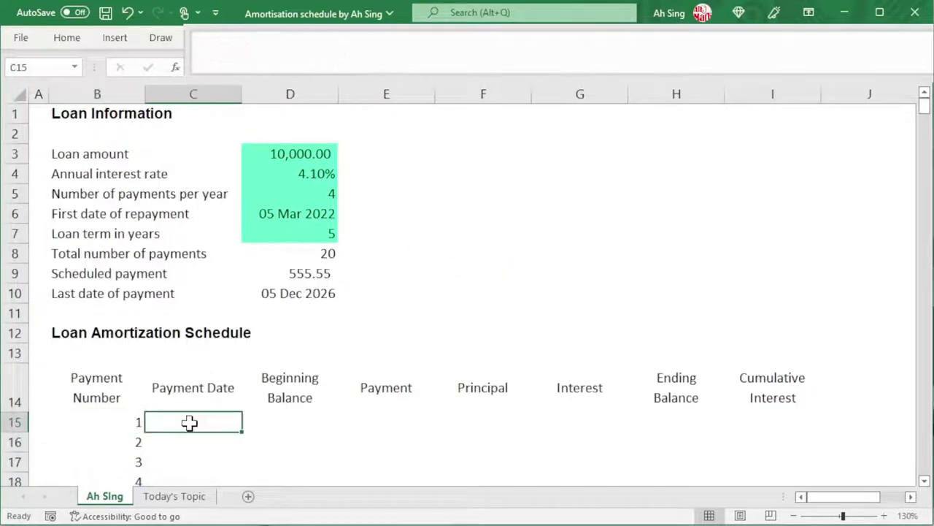
pyautogui.click(300, 294)
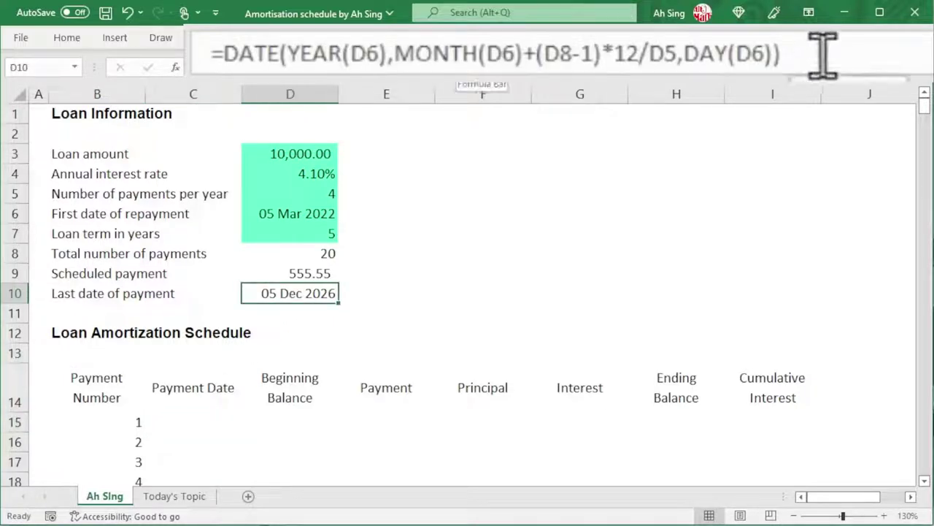
pyautogui.moveTo(854, 50); pyautogui.dragTo(194, 49)
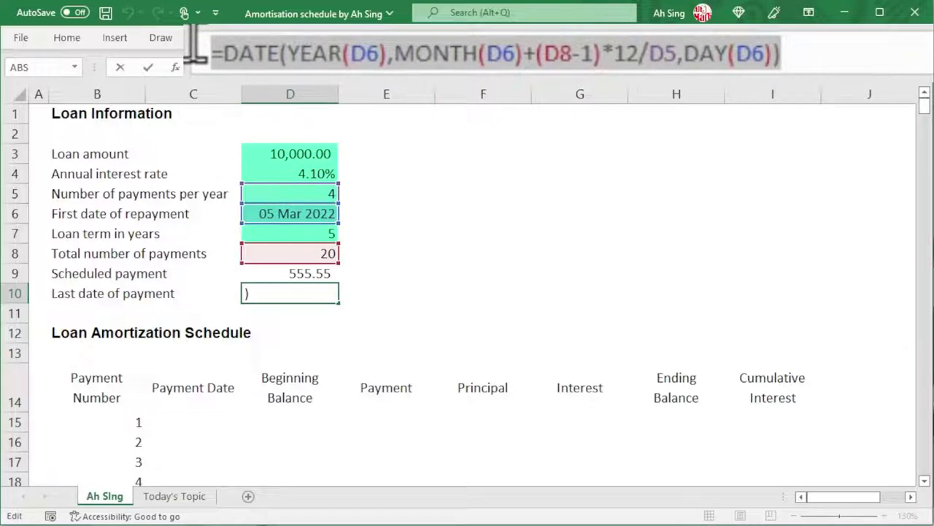
pyautogui.hotkey('ctrl', 'c')
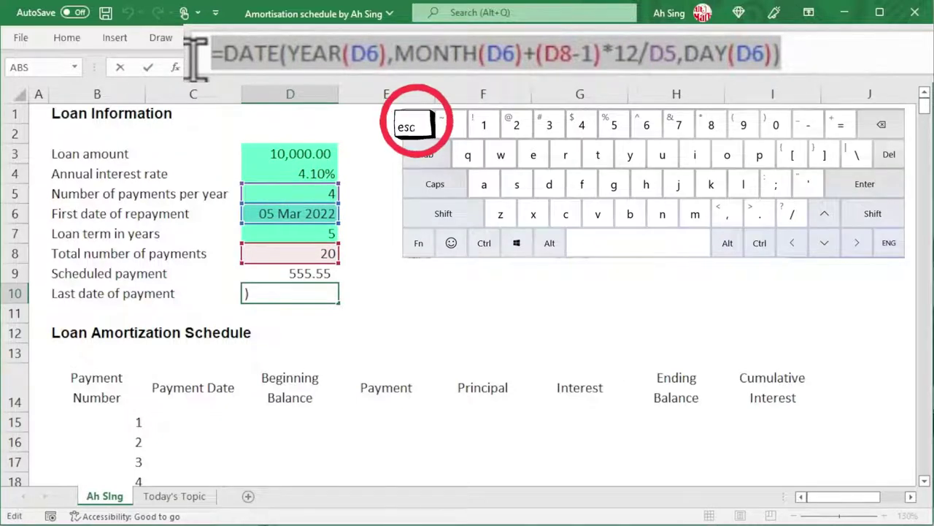
pyautogui.press('Escape')
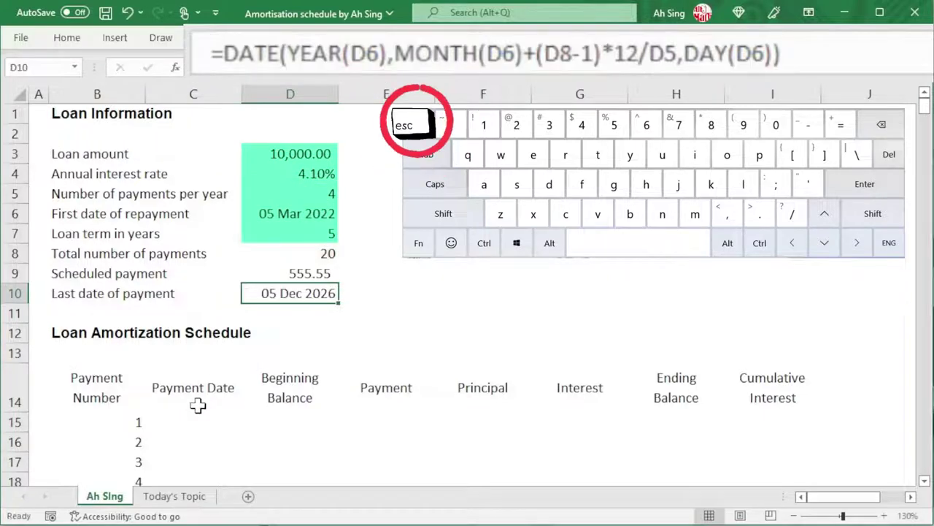
pyautogui.click(179, 422)
pyautogui.doubleClick(179, 422)
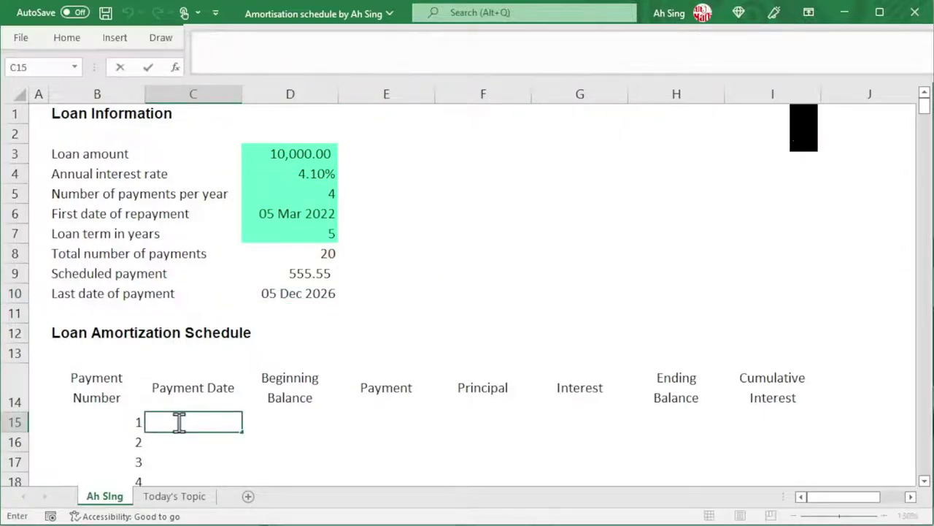
pyautogui.hotkey('ctrl', 'v')
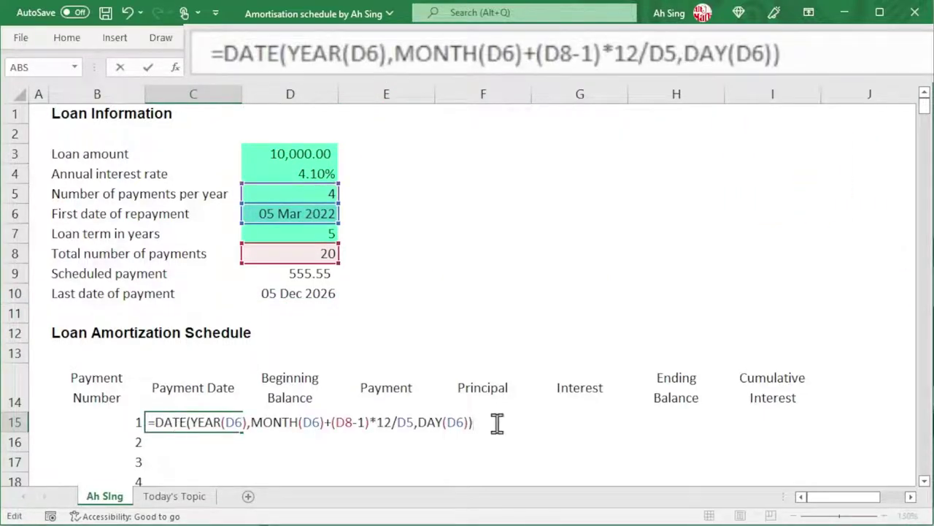
# Replace D8 with SEQUENCE(D8) in the C15 formula, making the month argument MONTH(D6)+(SEQUENCE(D8)-1)*12/D5
pyautogui.click(334, 422)
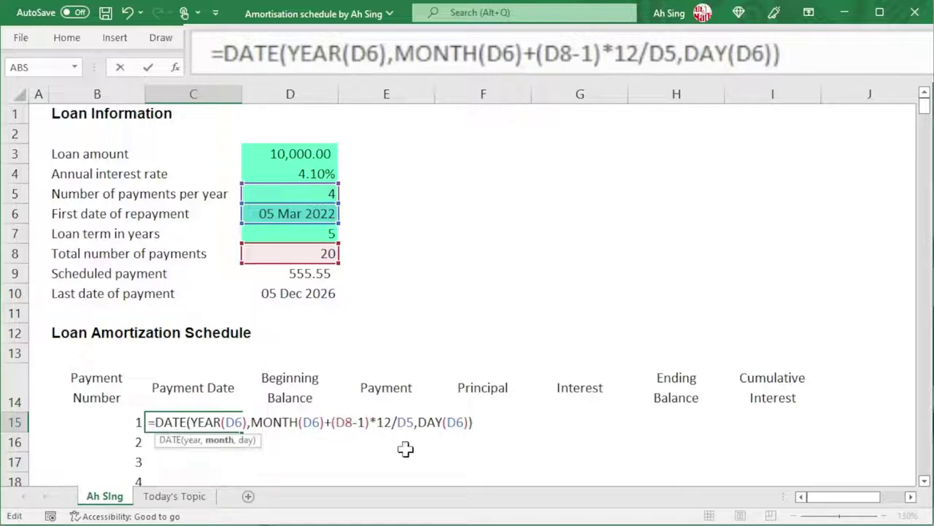
pyautogui.write('seq')
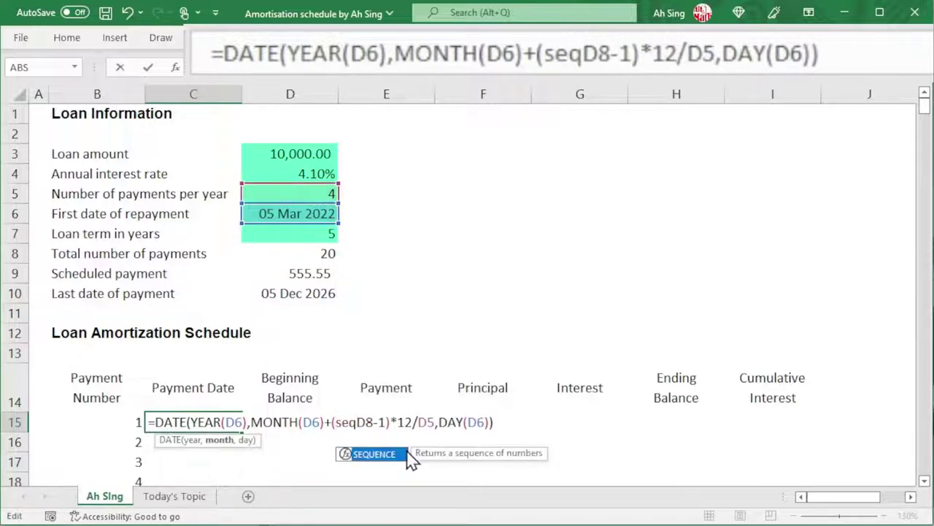
pyautogui.doubleClick(408, 452)
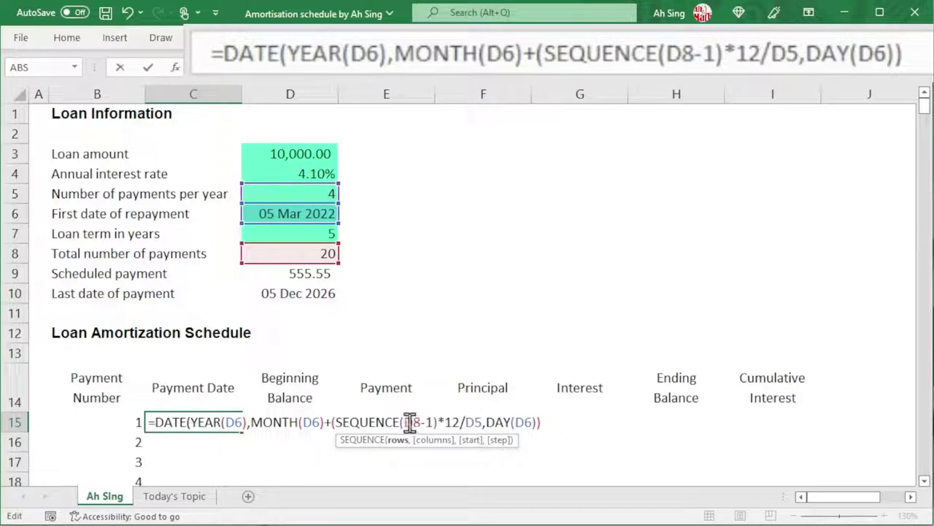
pyautogui.click(421, 422)
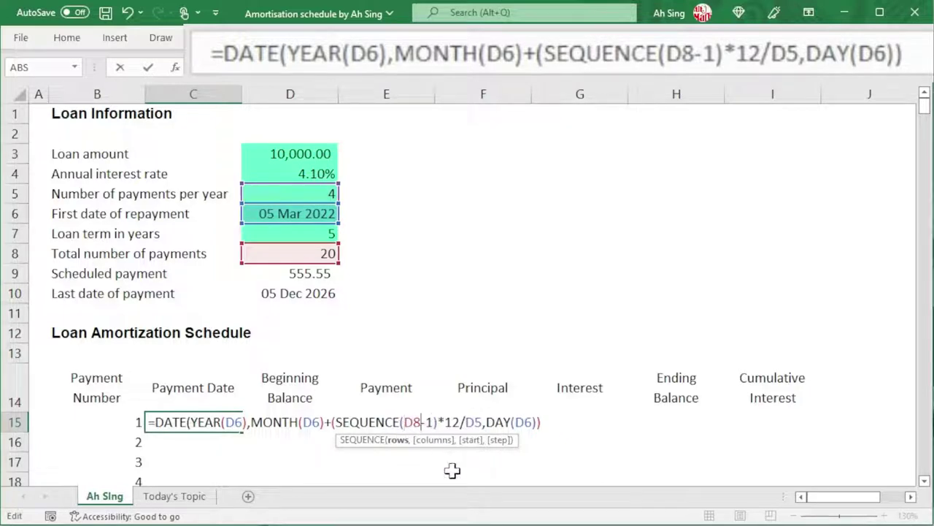
pyautogui.write(')')
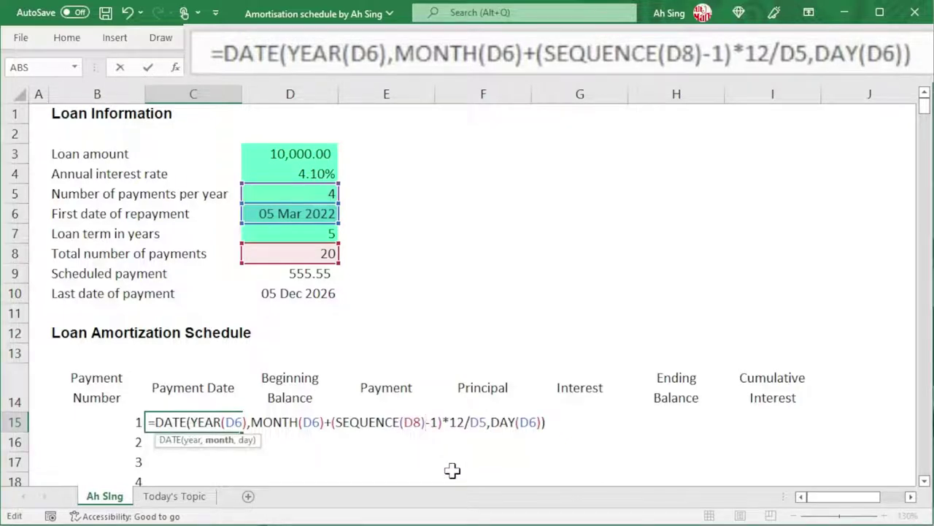
pyautogui.press('Return')
# Examine the values spilled down the Payment Date column and the number format applied to C15
pyautogui.scroll(-1, 219, 403)
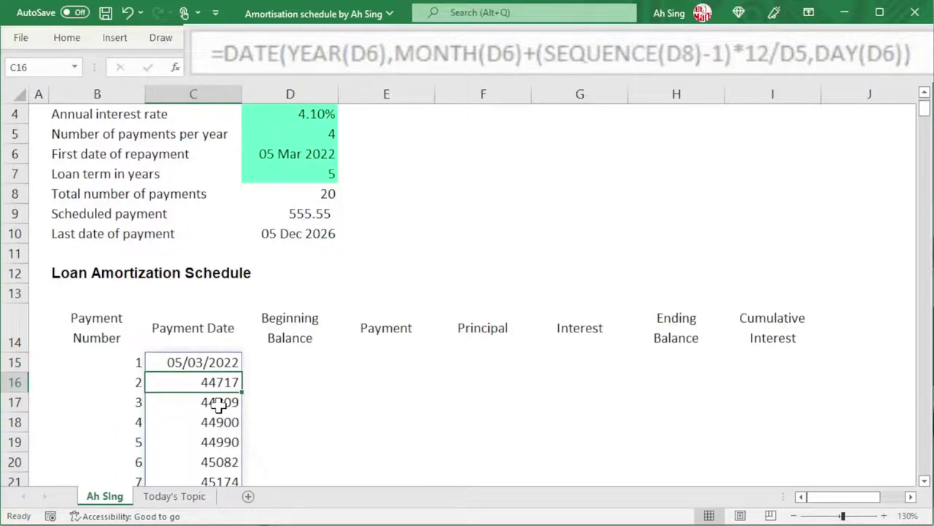
pyautogui.scroll(-4, 219, 405)
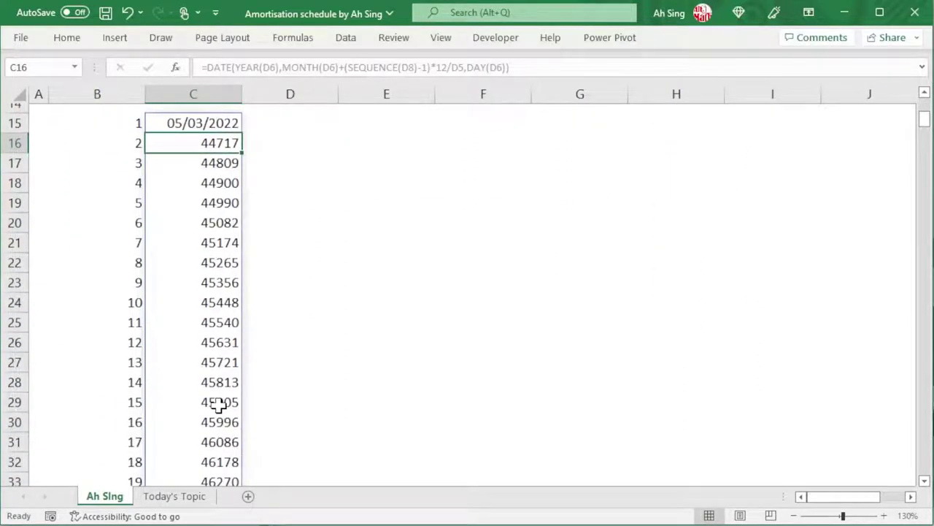
pyautogui.scroll(3, 219, 406)
pyautogui.scroll(1, 214, 402)
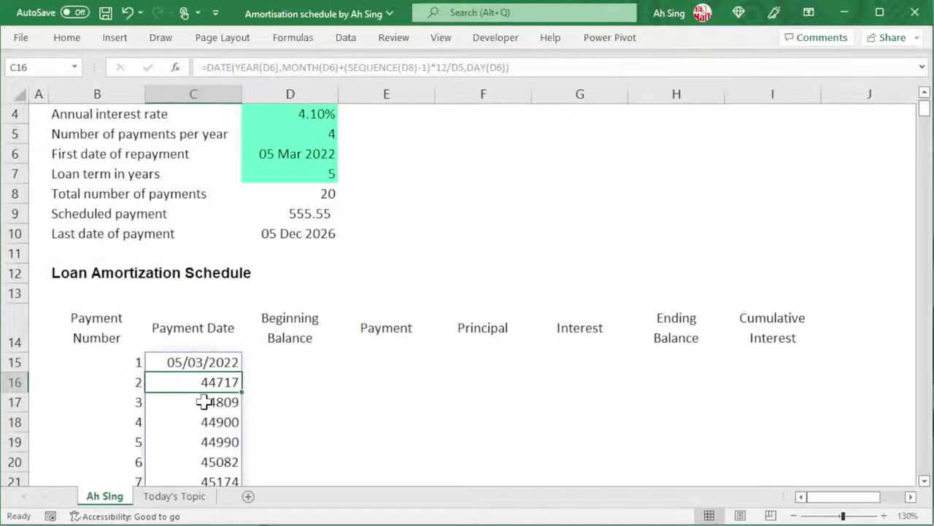
pyautogui.scroll(1, 208, 406)
pyautogui.click(205, 420)
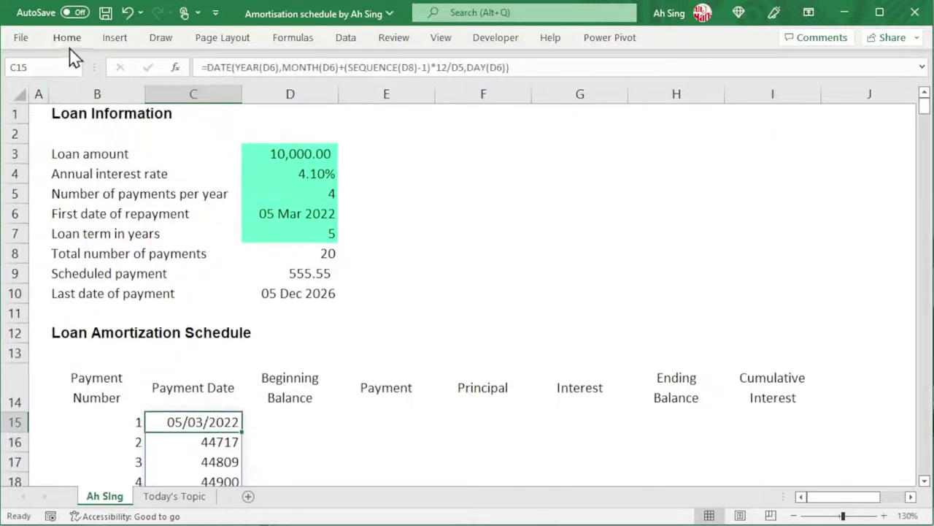
pyautogui.click(68, 40)
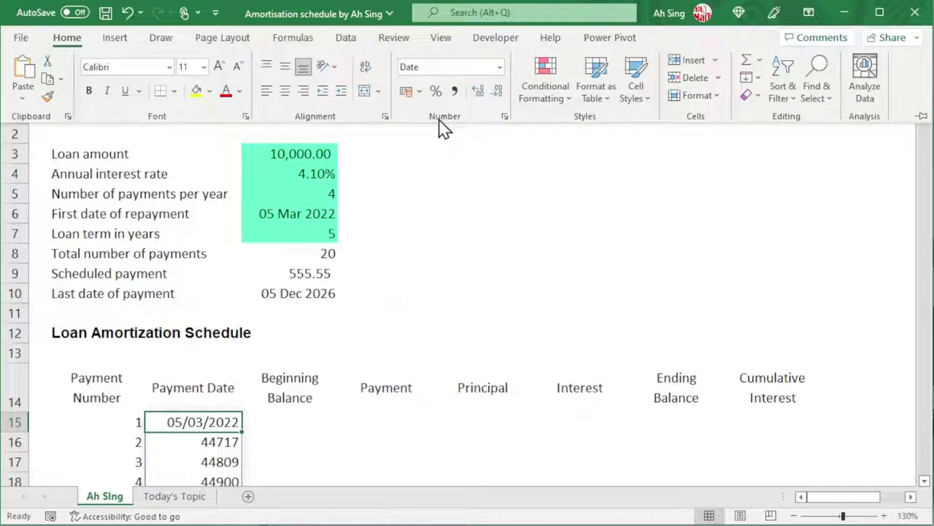
pyautogui.scroll(-4, 264, 347)
pyautogui.scroll(-7, 264, 347)
pyautogui.scroll(3, 261, 348)
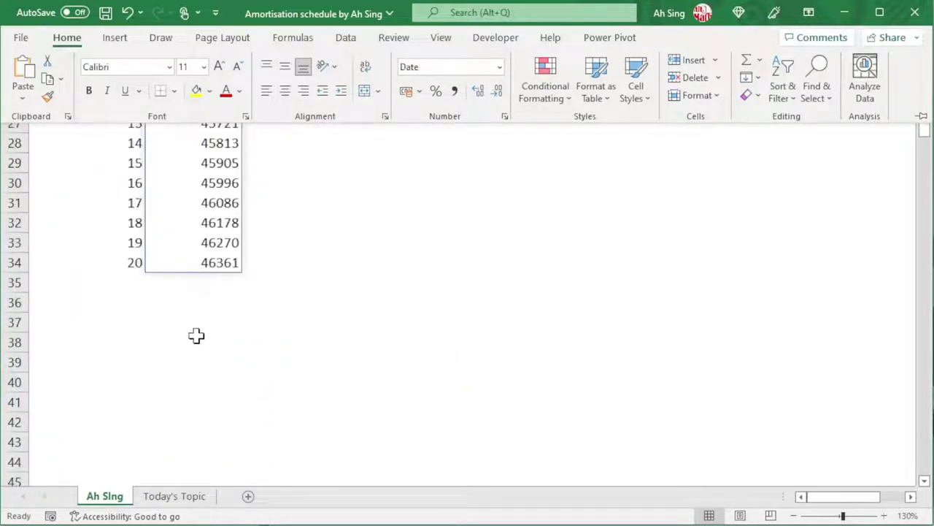
pyautogui.scroll(9, 194, 373)
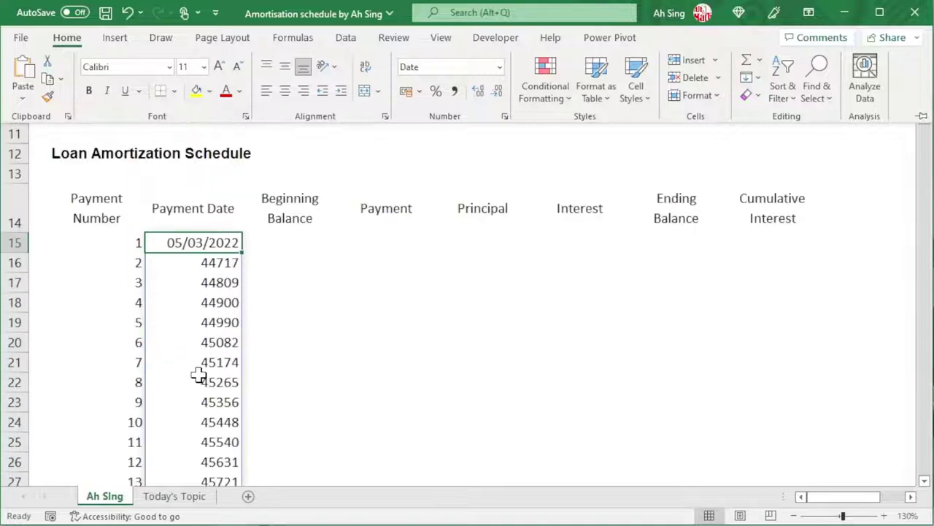
# Wrap the C15 date formula in the TEXT function with the format "DD MMM YYYY"
pyautogui.click(193, 426)
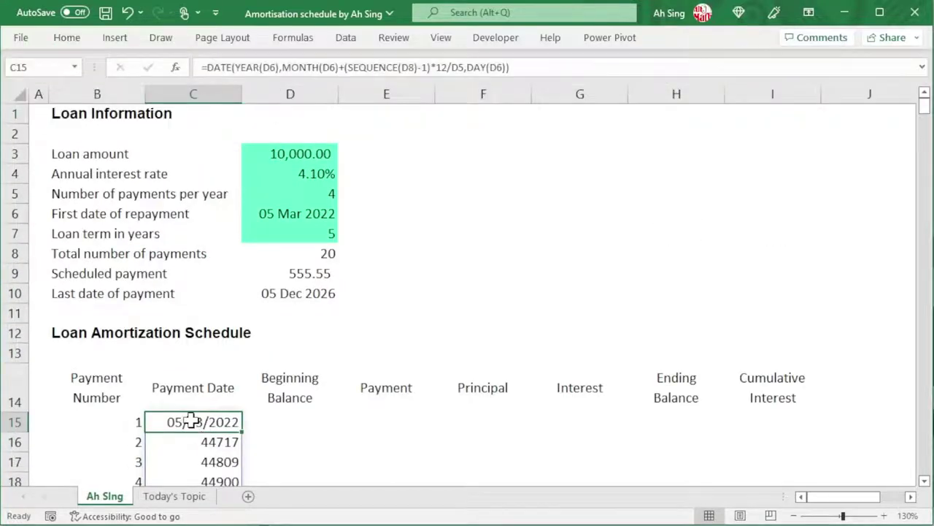
pyautogui.click(226, 53)
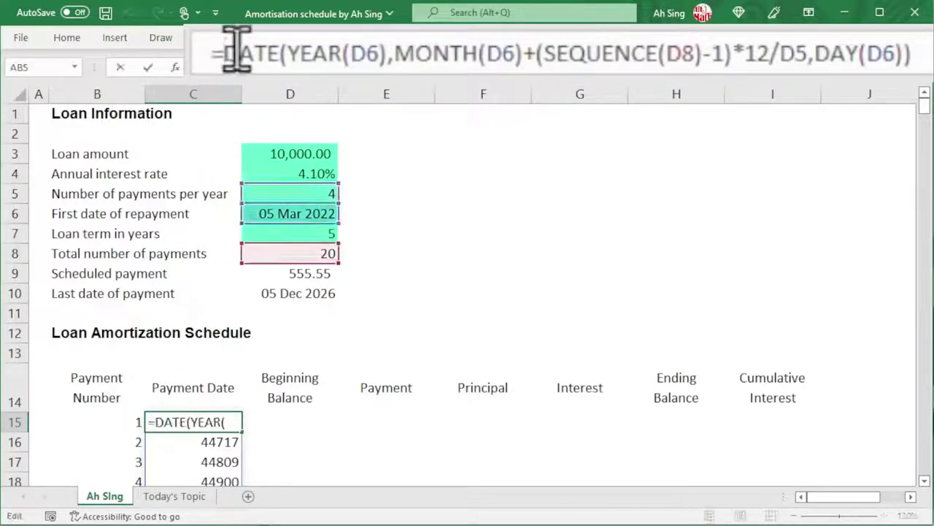
pyautogui.write('text')
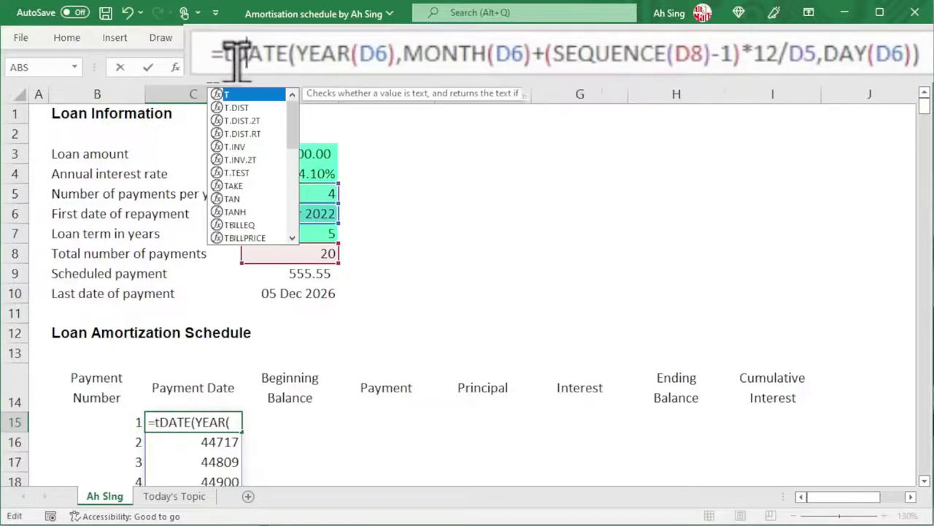
pyautogui.write('(')
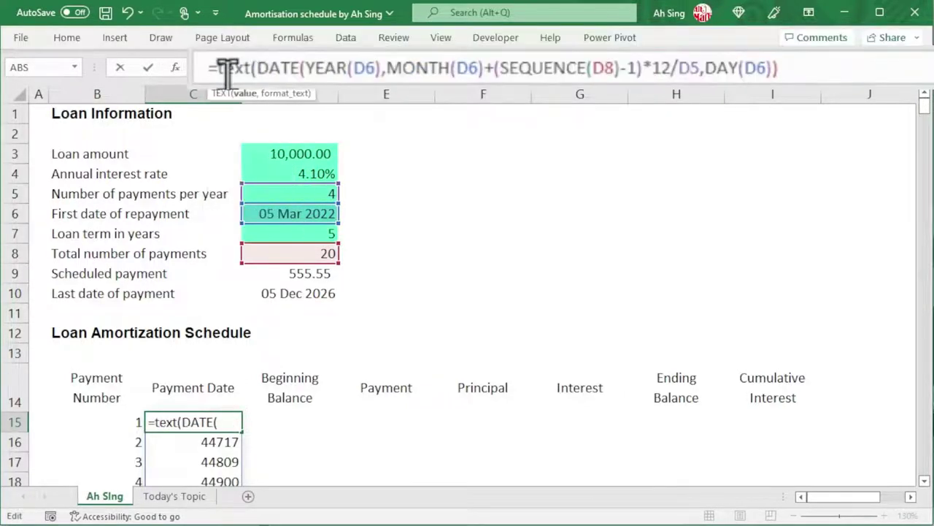
pyautogui.click(807, 66)
pyautogui.write(',')
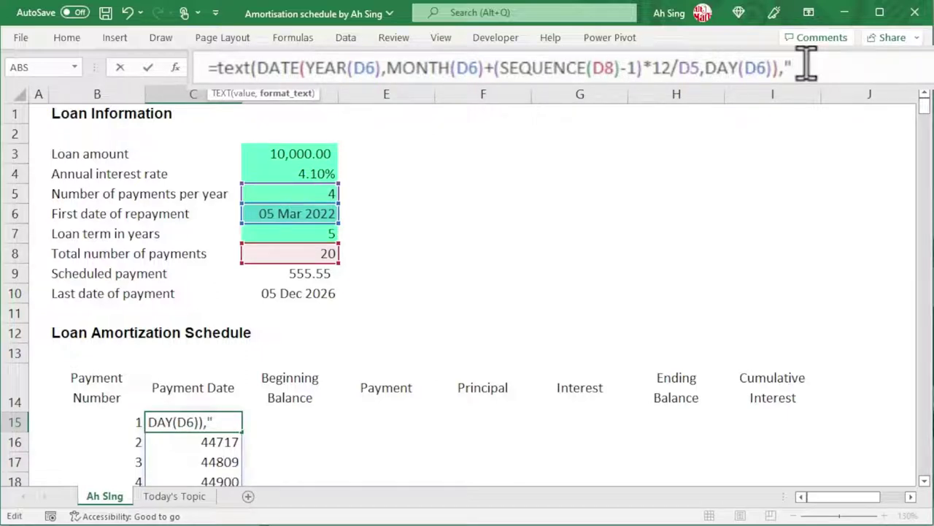
pyautogui.write('"D')
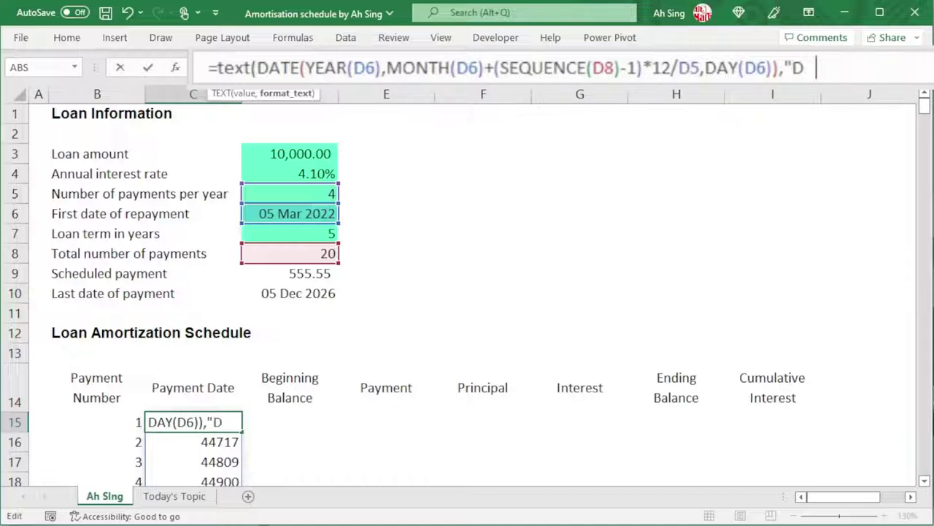
pyautogui.write('D MMM YY ')
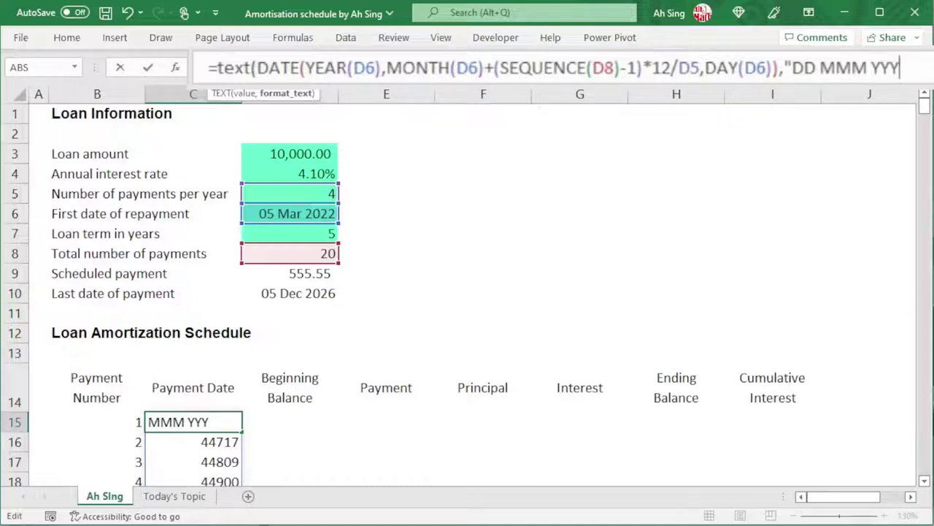
pyautogui.write('YY")')
pyautogui.press('Return')
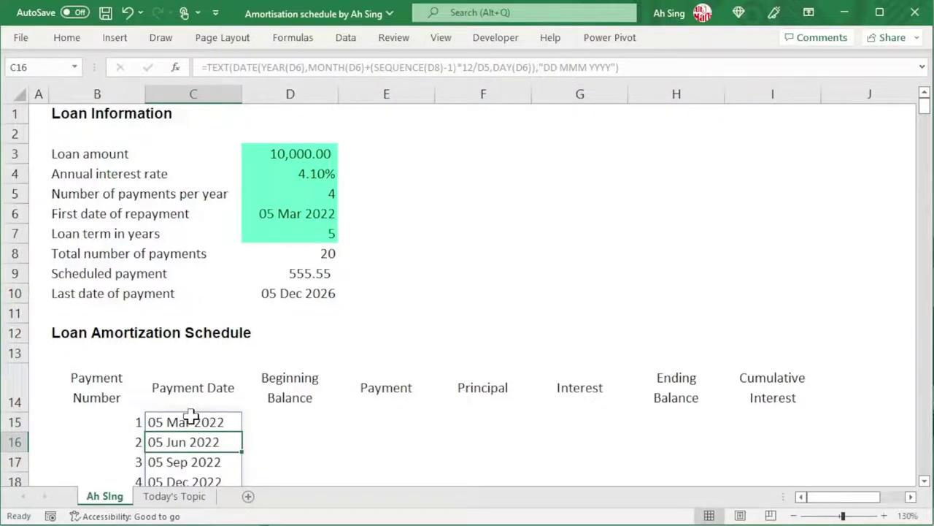
pyautogui.scroll(-5, 189, 416)
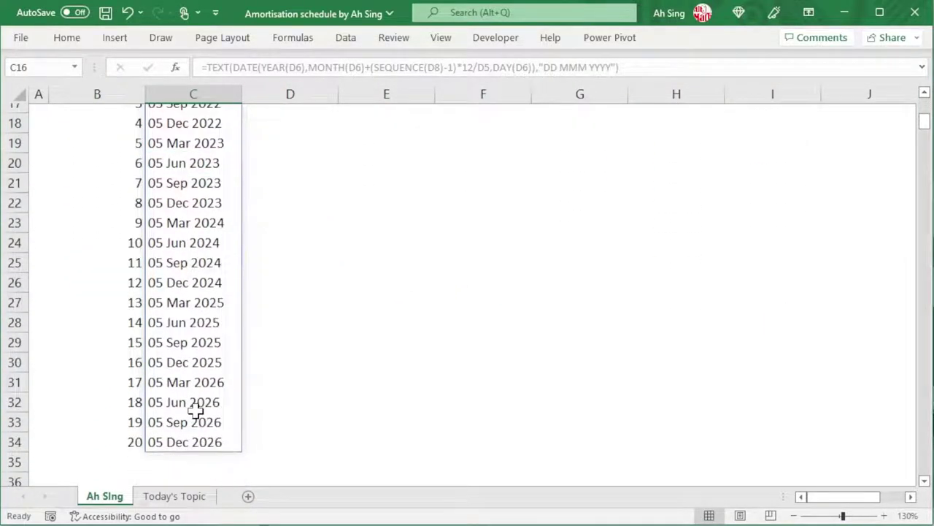
pyautogui.scroll(3, 197, 415)
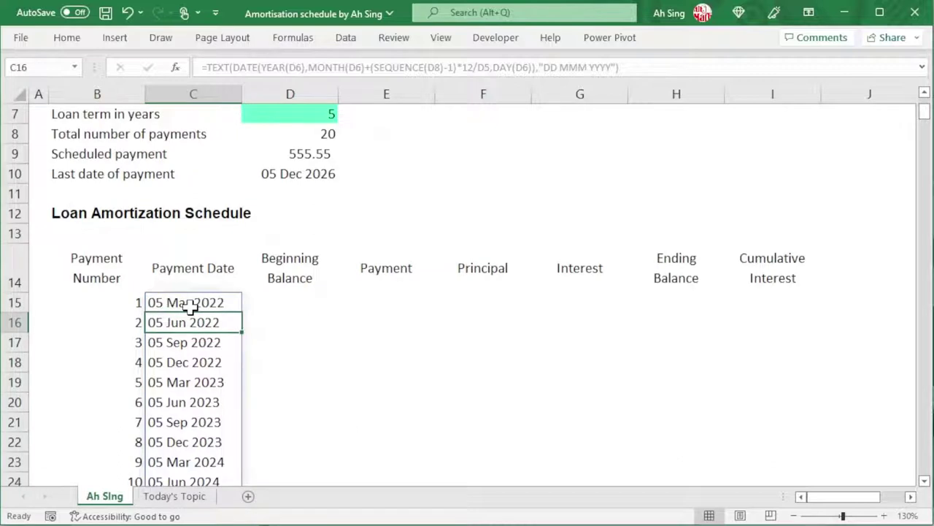
pyautogui.scroll(2, 187, 371)
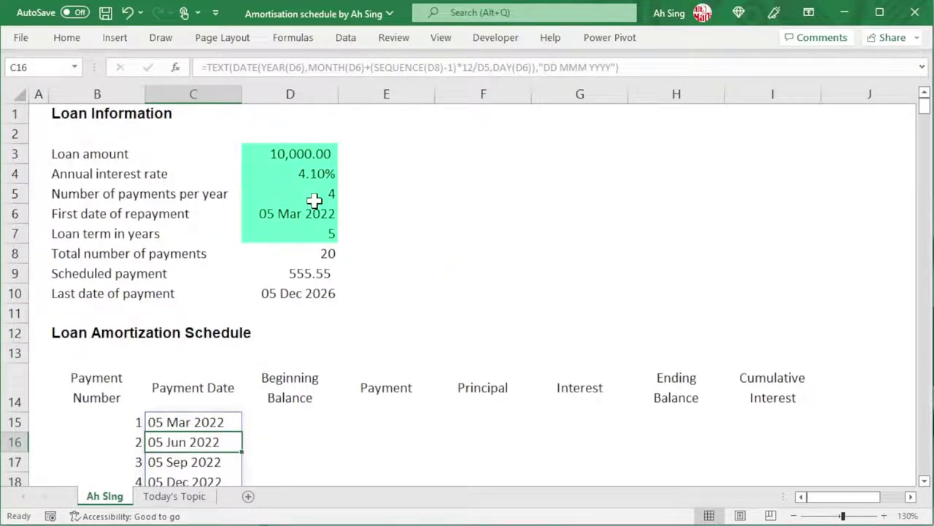
# Begin an FV formula in D15, the first Beginning Balance cell, with rate D4/D5 and number of periods SEQUENCE(D8)-1
pyautogui.click(273, 423)
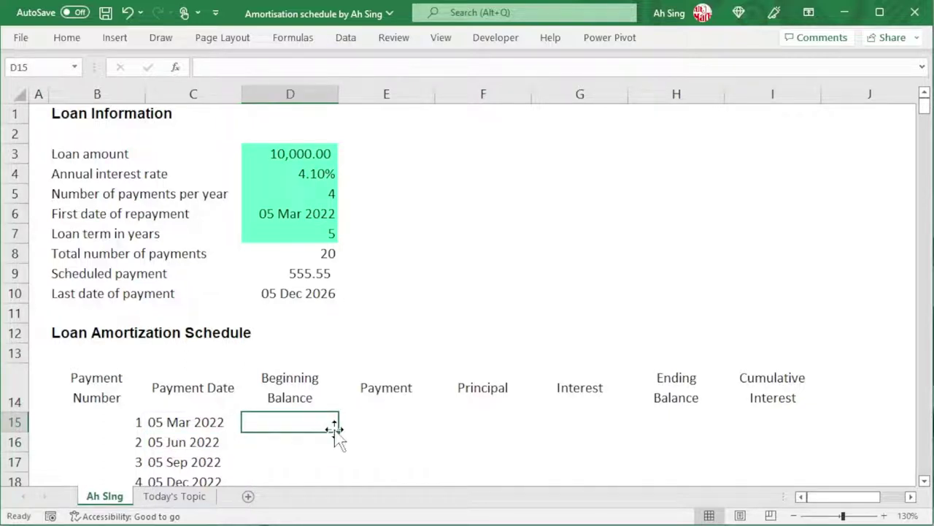
pyautogui.write('=fv')
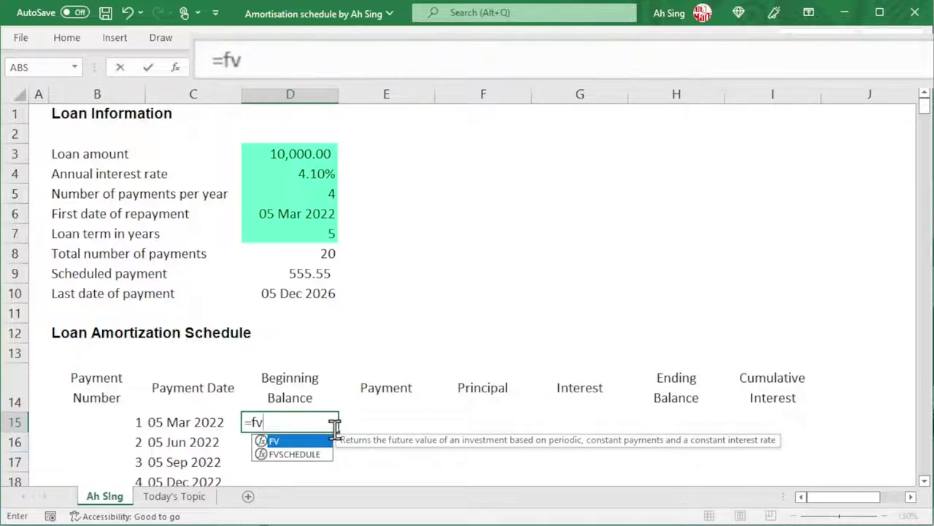
pyautogui.write('(')
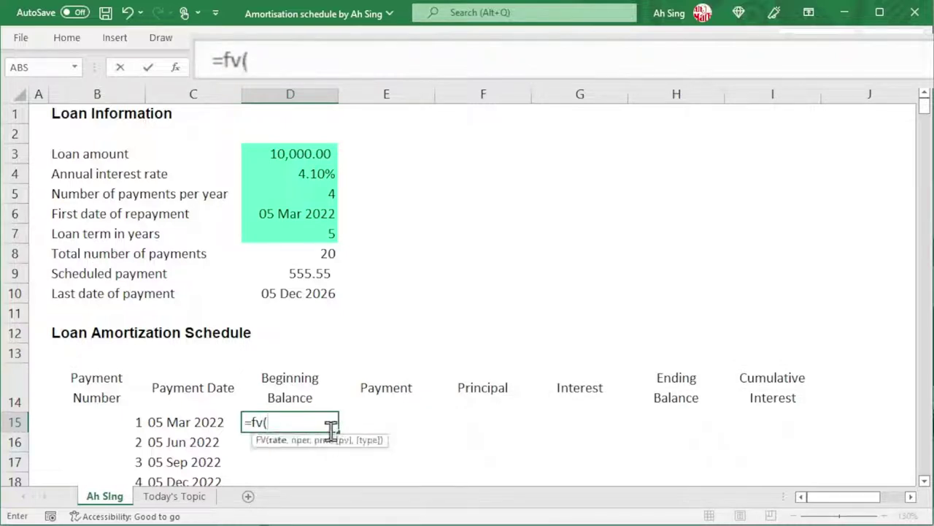
pyautogui.click(308, 176)
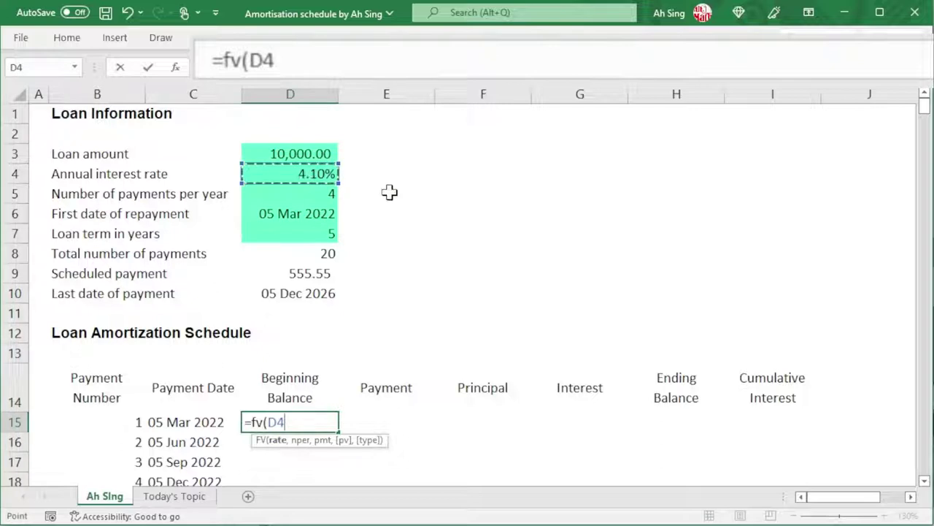
pyautogui.write('/')
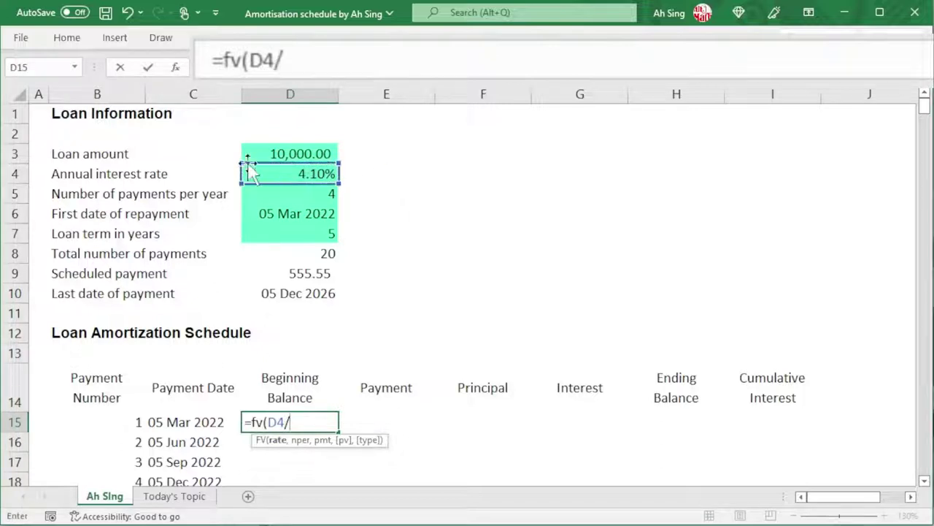
pyautogui.click(310, 195)
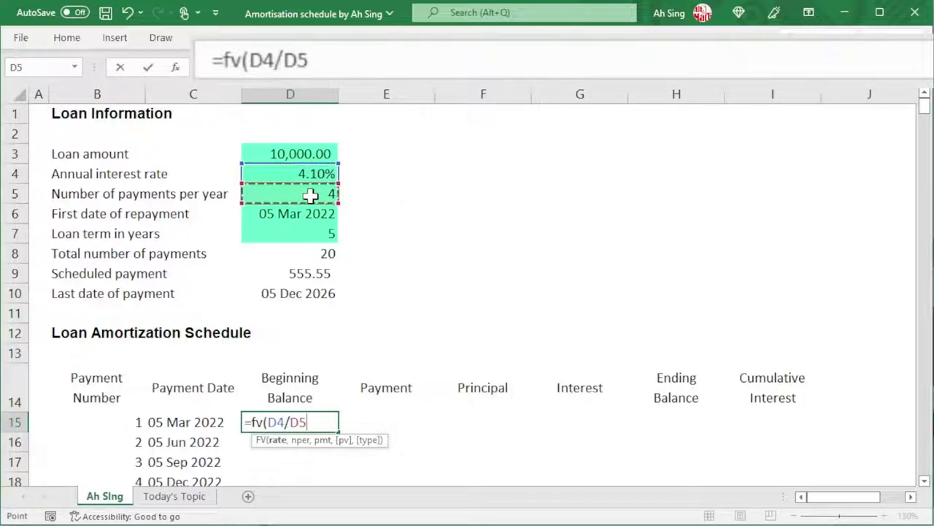
pyautogui.write(',')
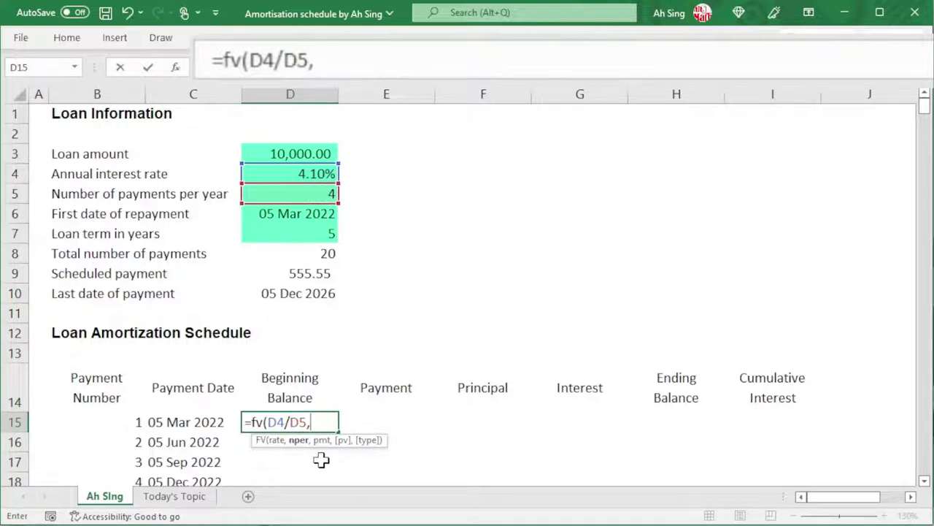
pyautogui.write('seq')
pyautogui.press('Tab')
pyautogui.click(312, 251)
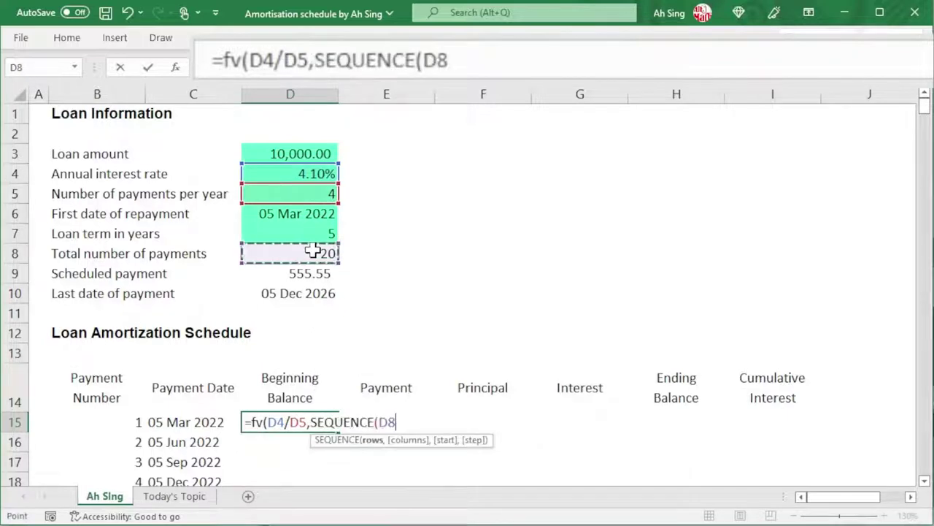
pyautogui.write(')-1')
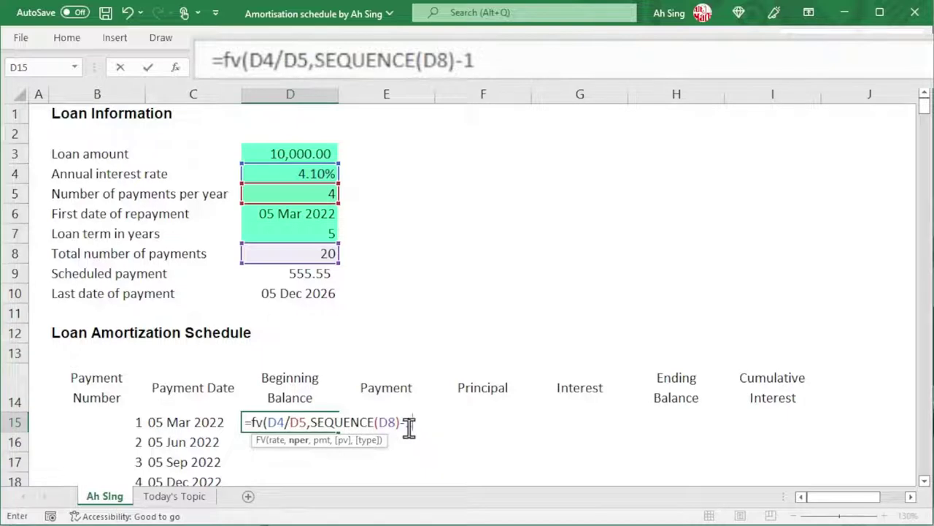
pyautogui.write(',')
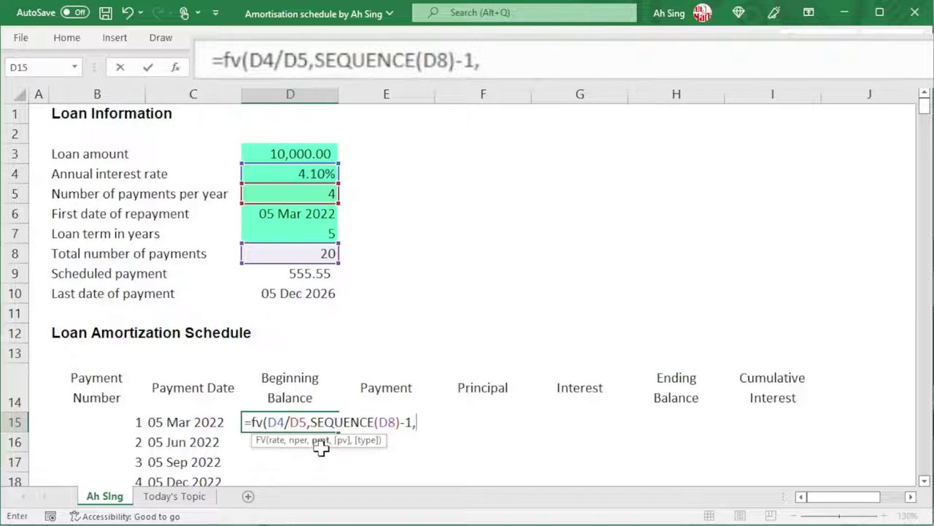
# Complete the D15 FV formula with payment D9, present value -D3 and type 0
pyautogui.click(303, 277)
pyautogui.write(',')
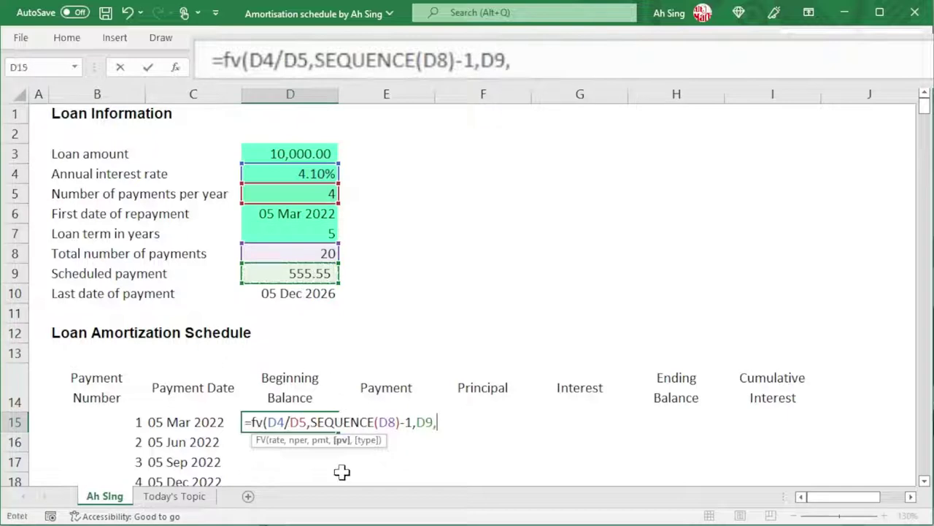
pyautogui.write('-')
pyautogui.click(318, 154)
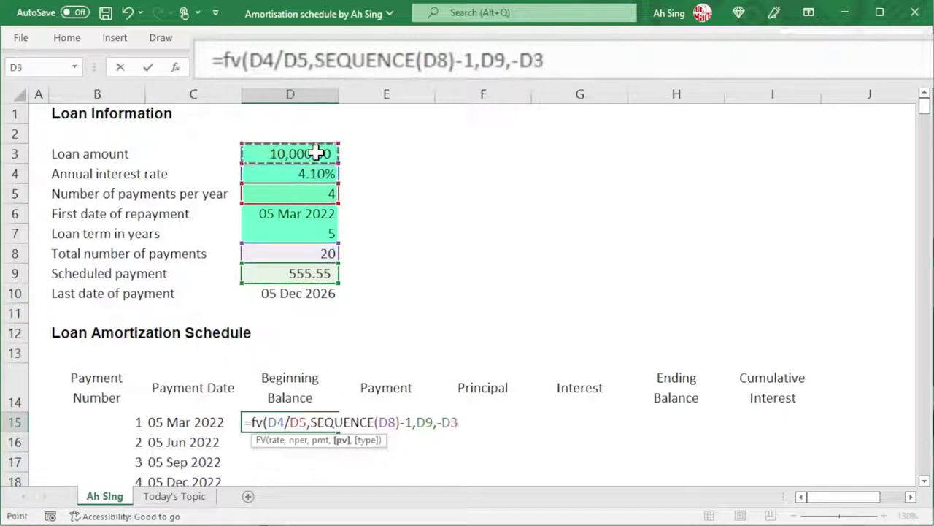
pyautogui.write(',0)')
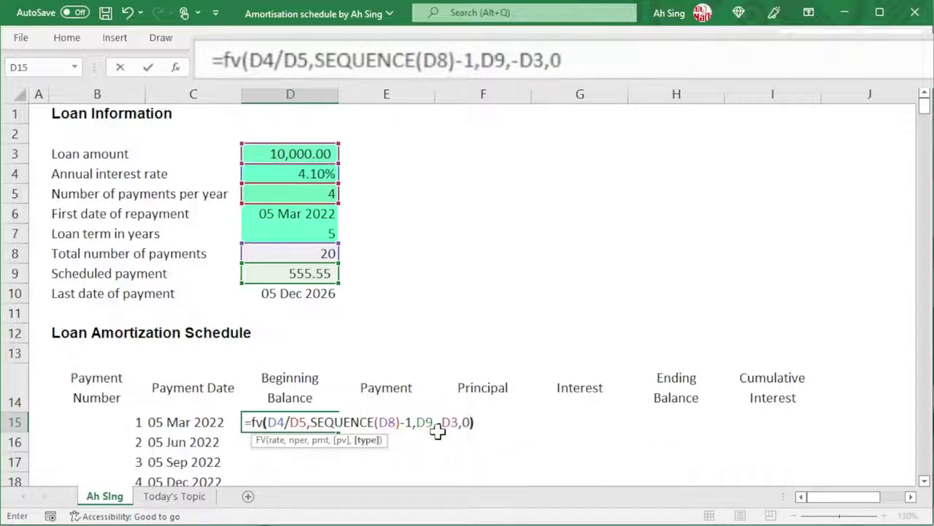
pyautogui.press('Return')
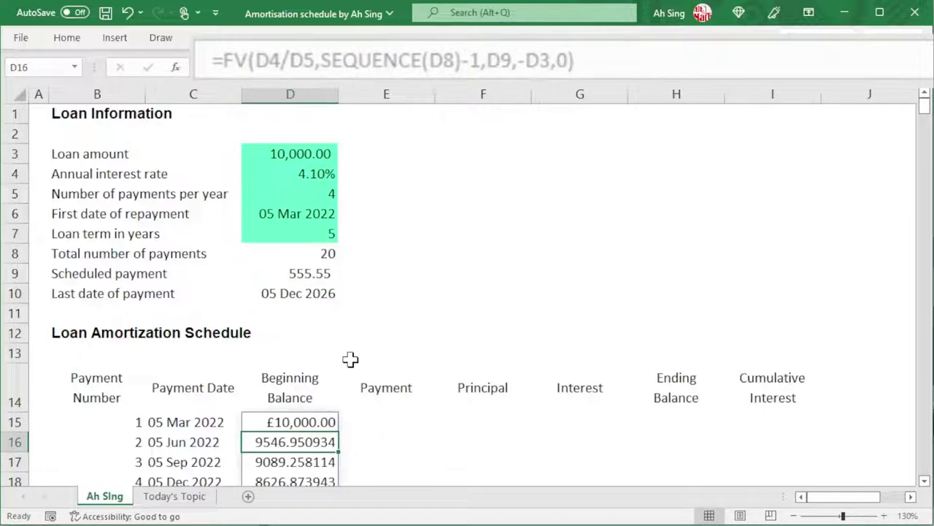
pyautogui.scroll(-6, 351, 359)
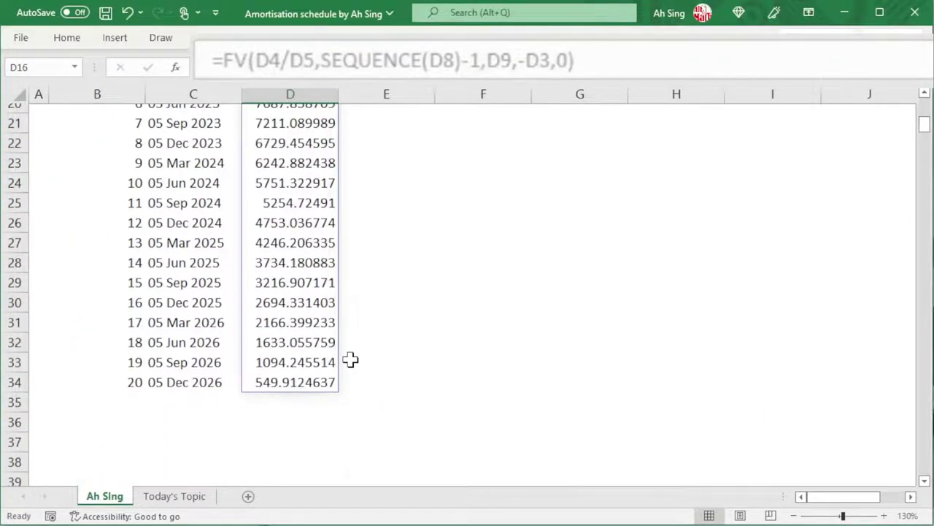
pyautogui.scroll(6, 351, 359)
# Wrap the D15 FV formula in the TEXT function with the format "#,##0.00"
pyautogui.press('Up')
pyautogui.doubleClick(328, 417)
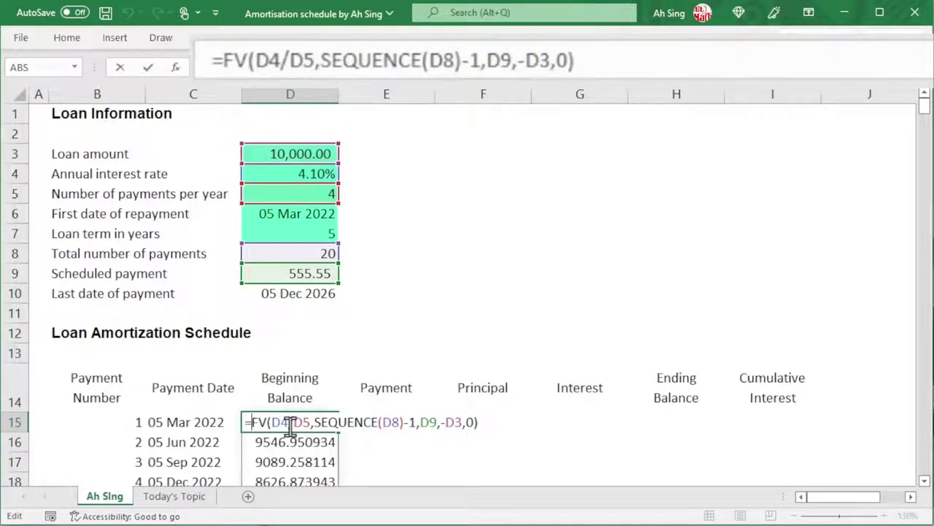
pyautogui.click(251, 422)
pyautogui.write('text(')
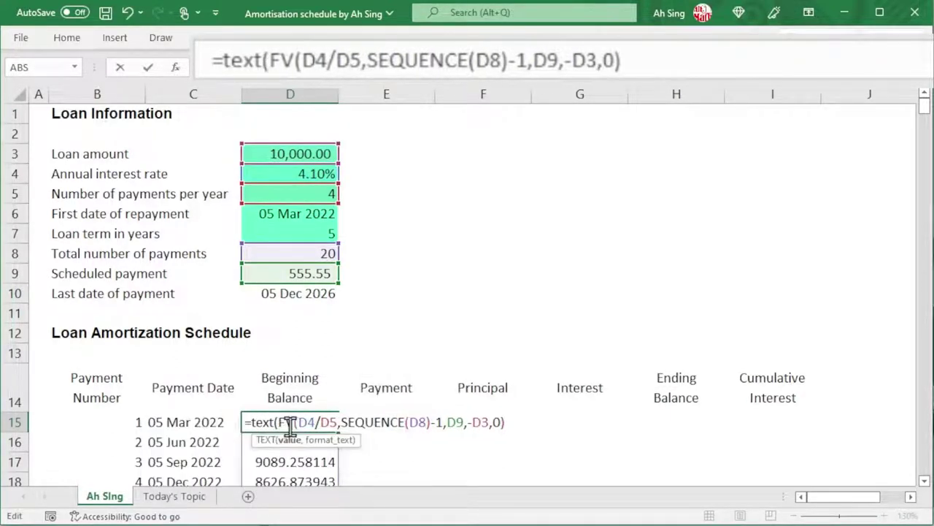
pyautogui.click(511, 422)
pyautogui.write(',')
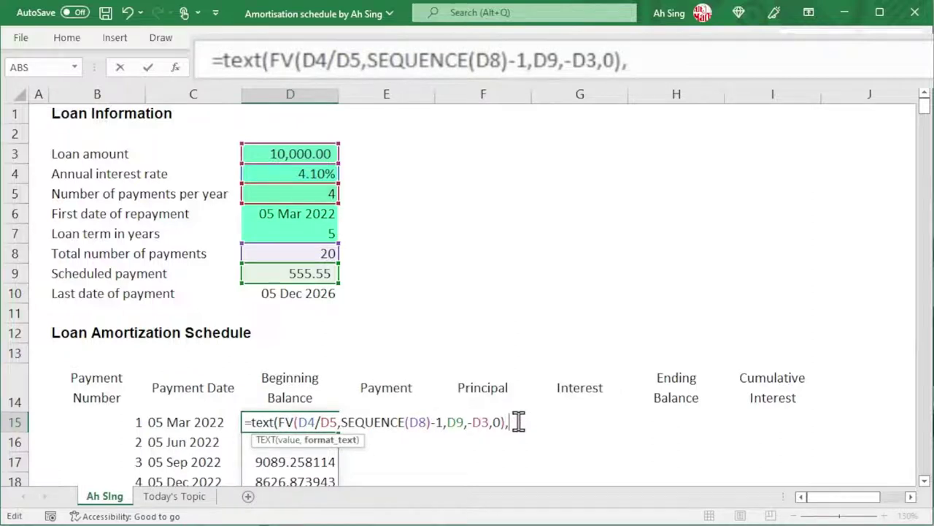
pyautogui.write('"')
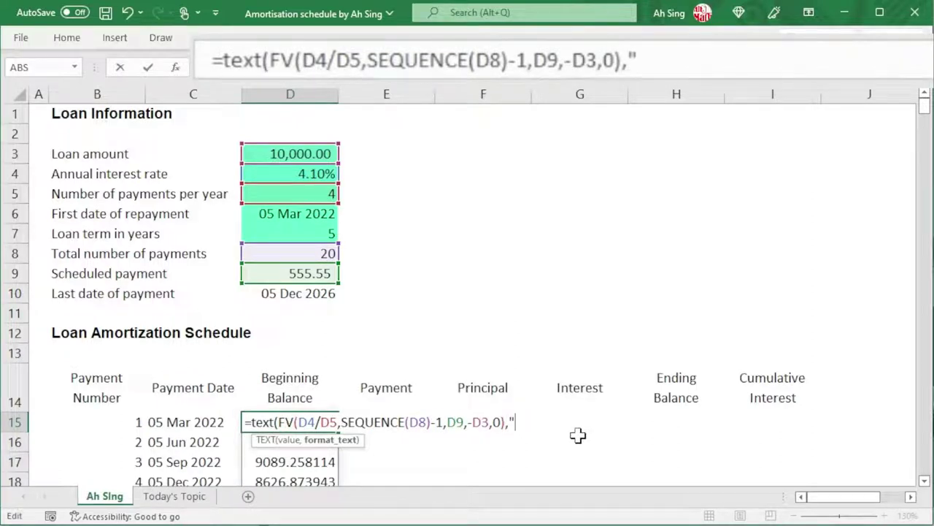
pyautogui.write('#')
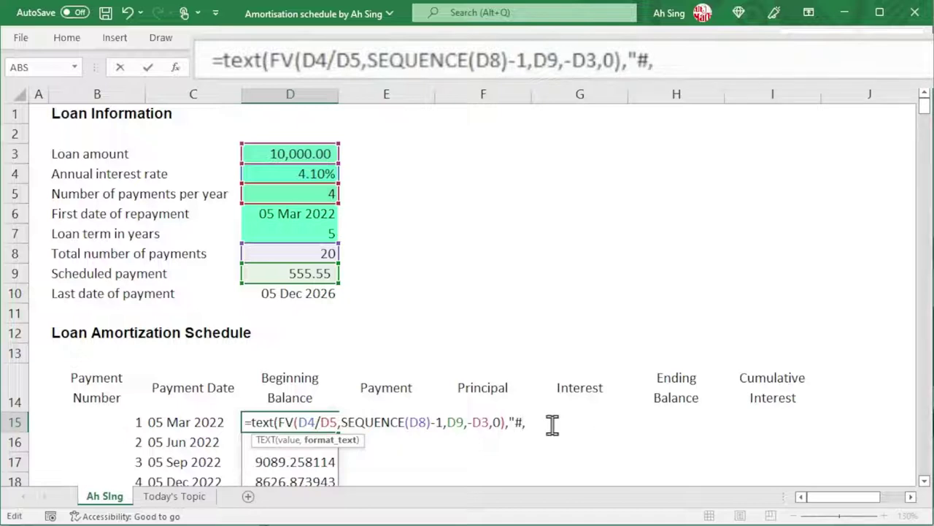
pyautogui.write(',###')
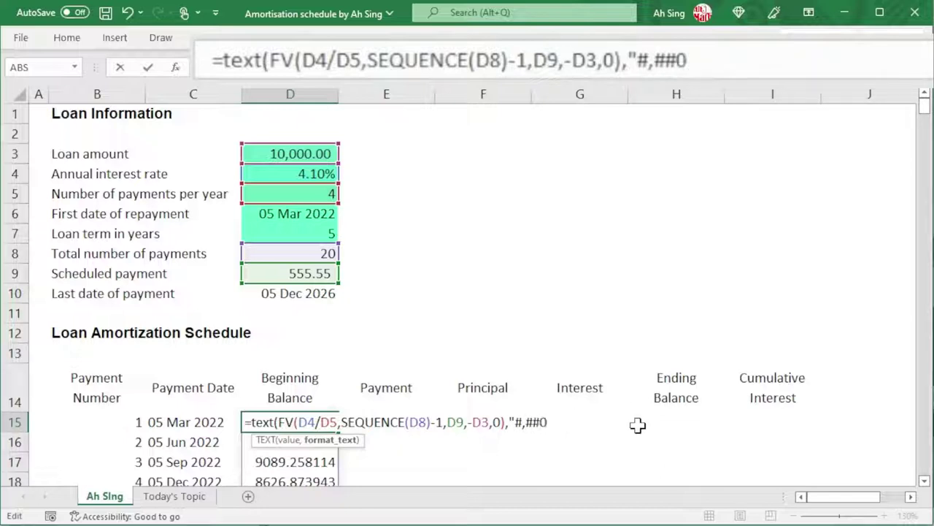
pyautogui.write('.0')
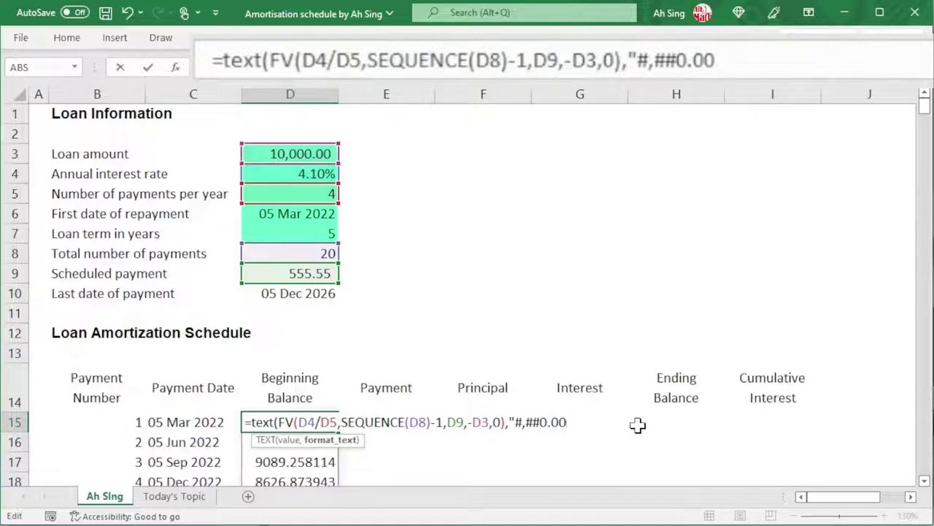
pyautogui.write('")')
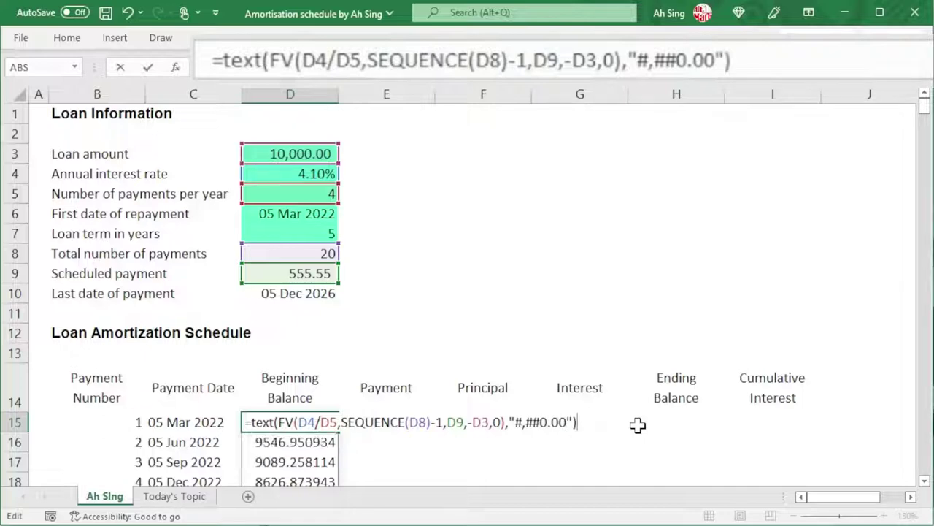
pyautogui.press('Return')
pyautogui.scroll(-2, 420, 419)
pyautogui.scroll(1, 365, 420)
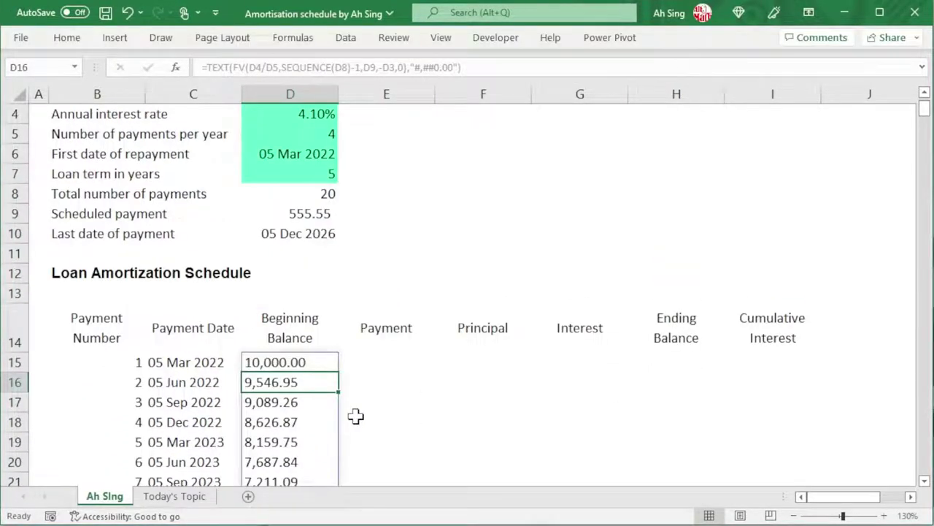
# Begin a MAKEARRAY formula in E15, the first Payment cell, with D8 as the rows and 1 as the columns
pyautogui.click(388, 361)
pyautogui.scroll(1, 406, 386)
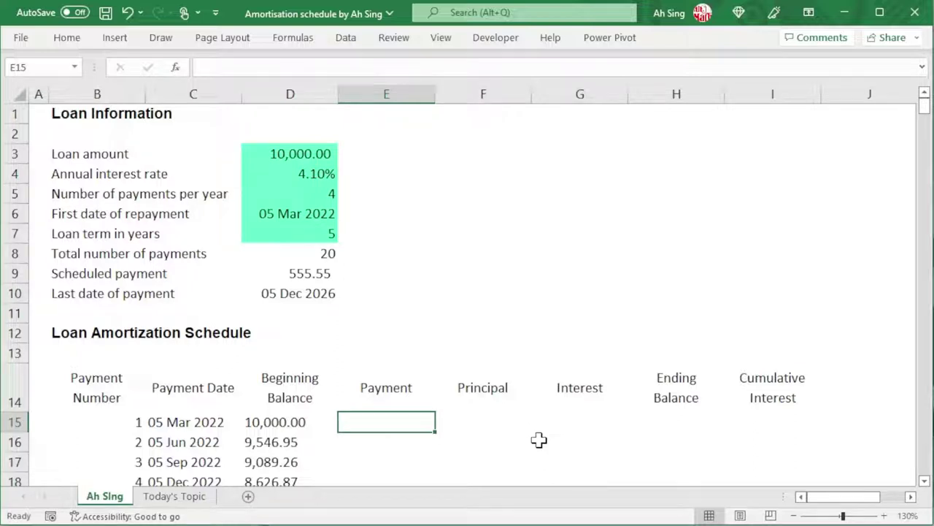
pyautogui.write('=m')
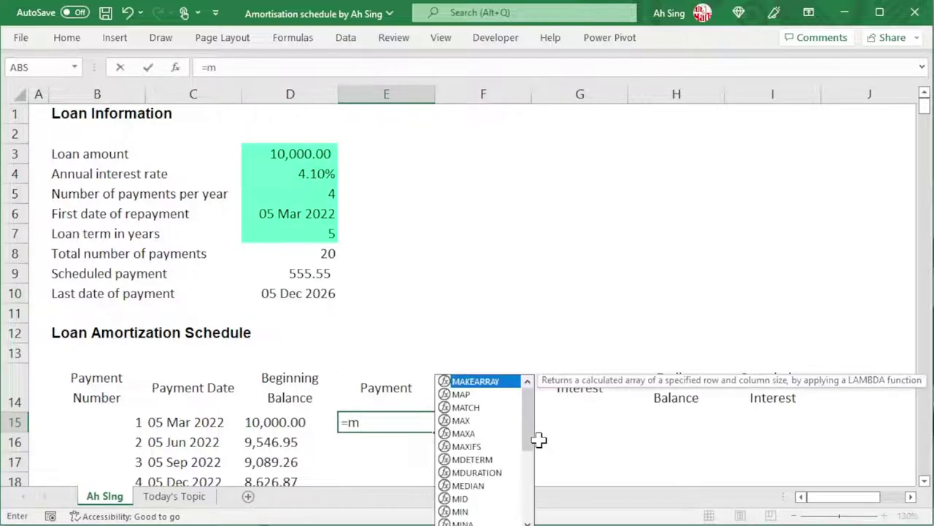
pyautogui.write('ak')
pyautogui.press('Tab')
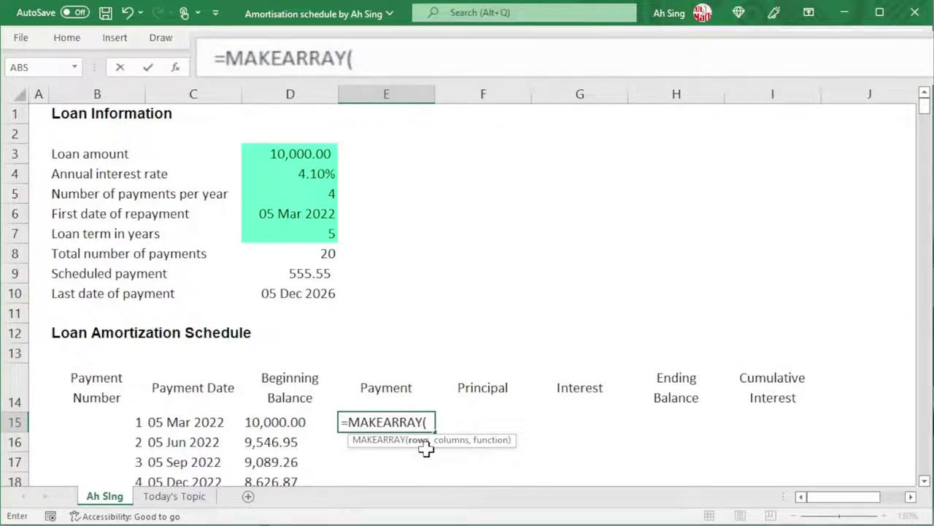
pyautogui.click(299, 254)
pyautogui.write(',')
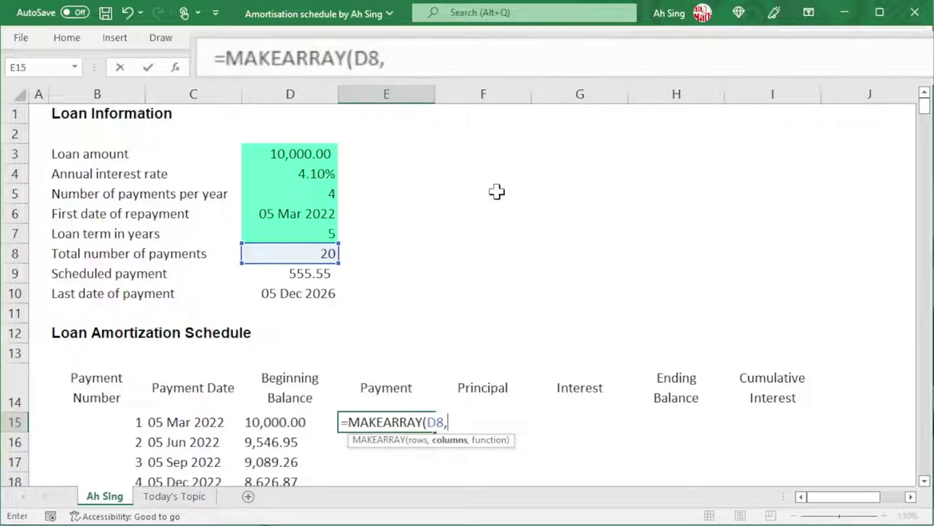
pyautogui.write('1,')
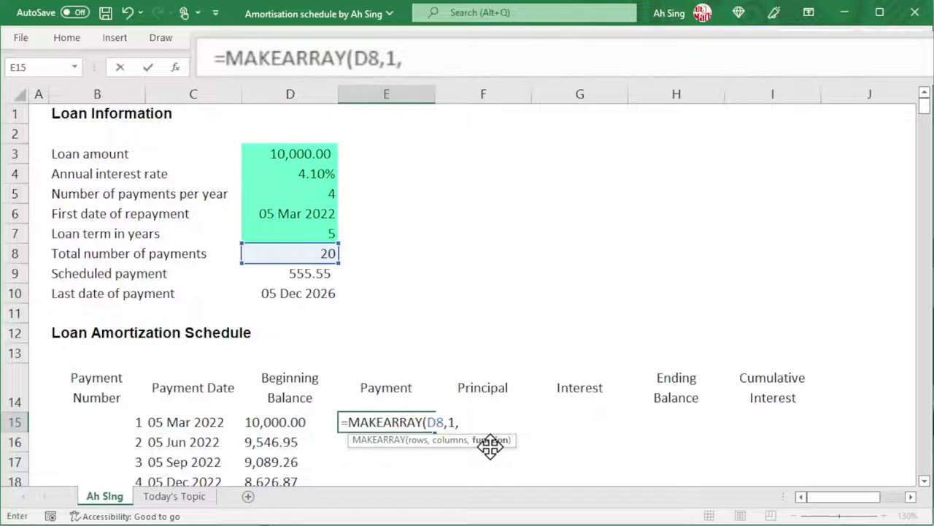
# Complete the E15 MAKEARRAY formula with LAMBDA(r,c,D9) as its function, filling the Payment column with the scheduled payment
pyautogui.write('lamb')
pyautogui.press('Tab')
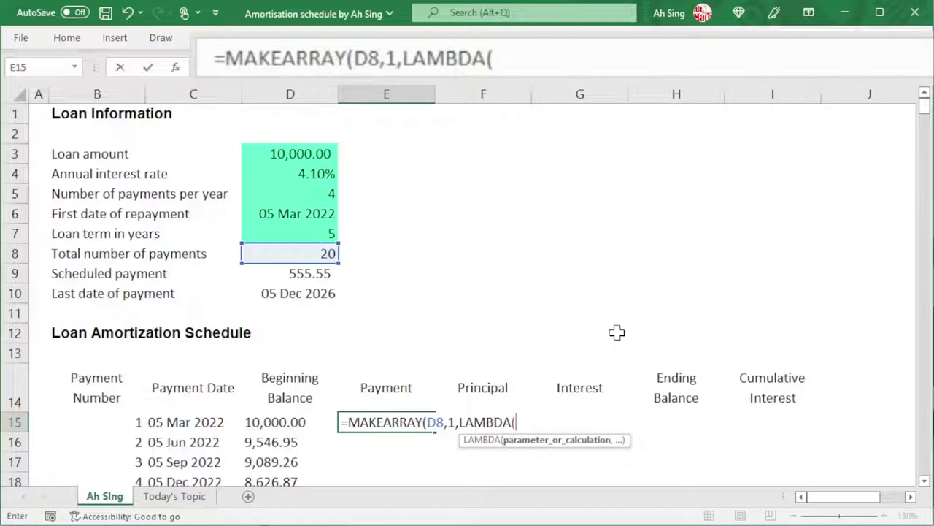
pyautogui.write('r,c')
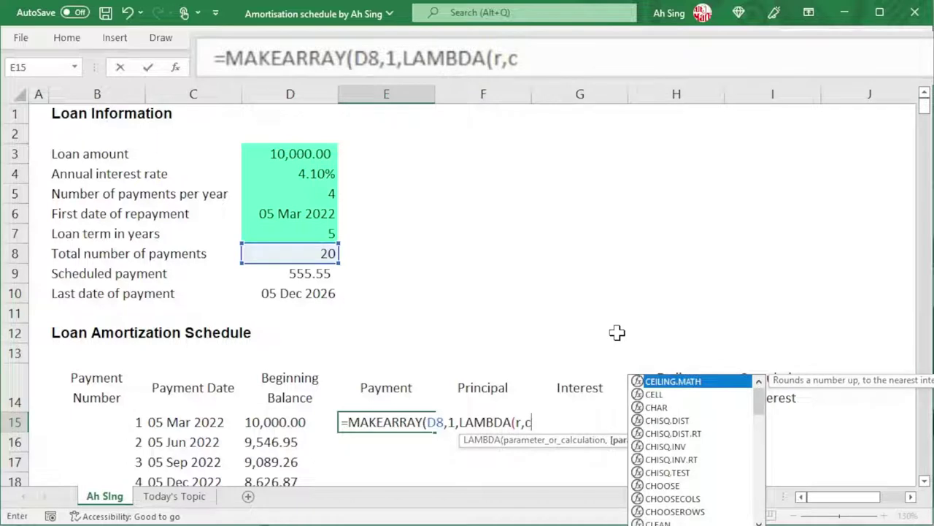
pyautogui.write(',')
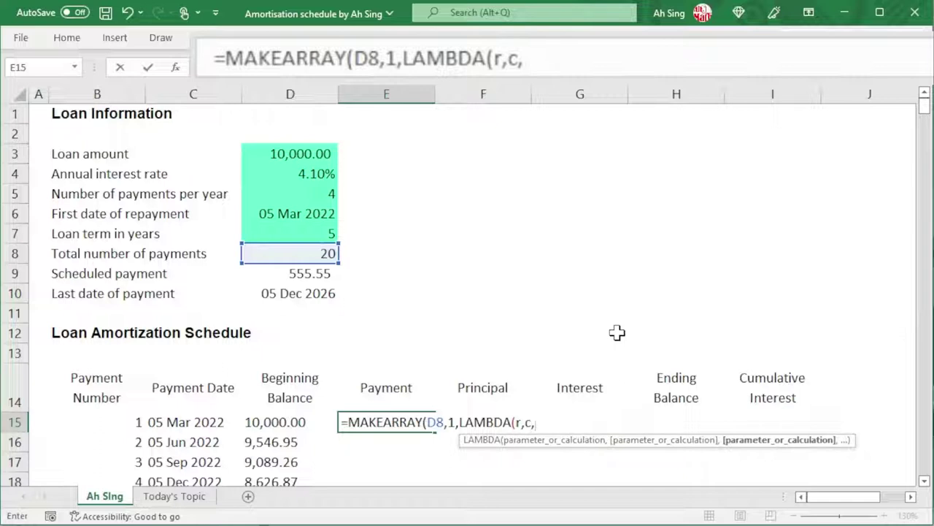
pyautogui.click(311, 273)
pyautogui.write(')')
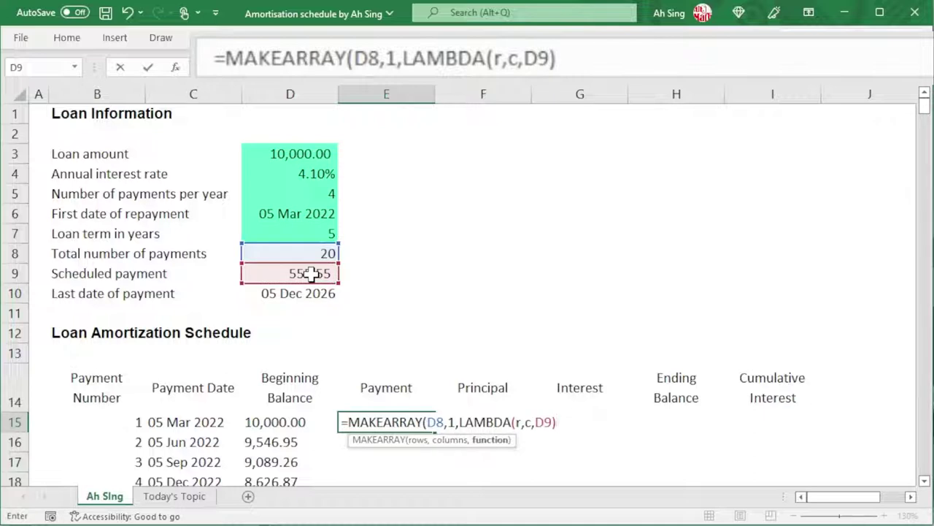
pyautogui.write(')')
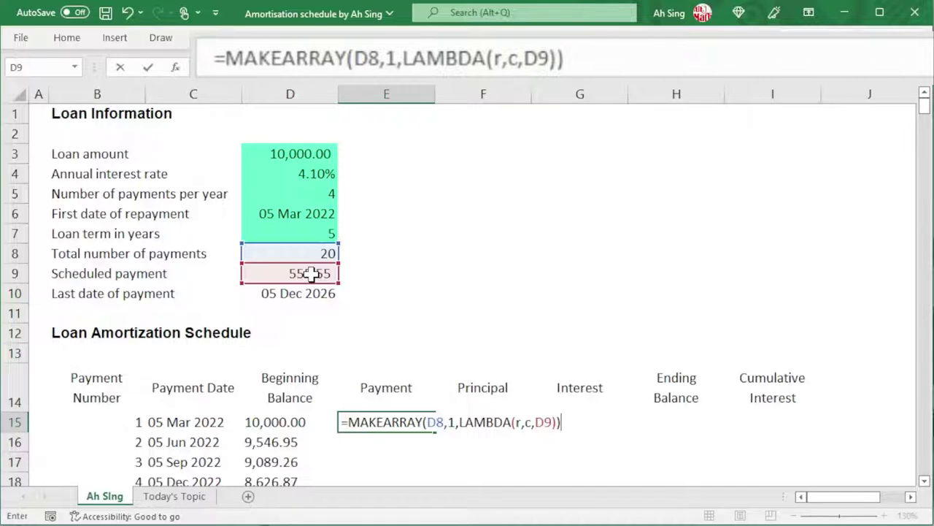
pyautogui.press('Return')
pyautogui.scroll(-4, 368, 414)
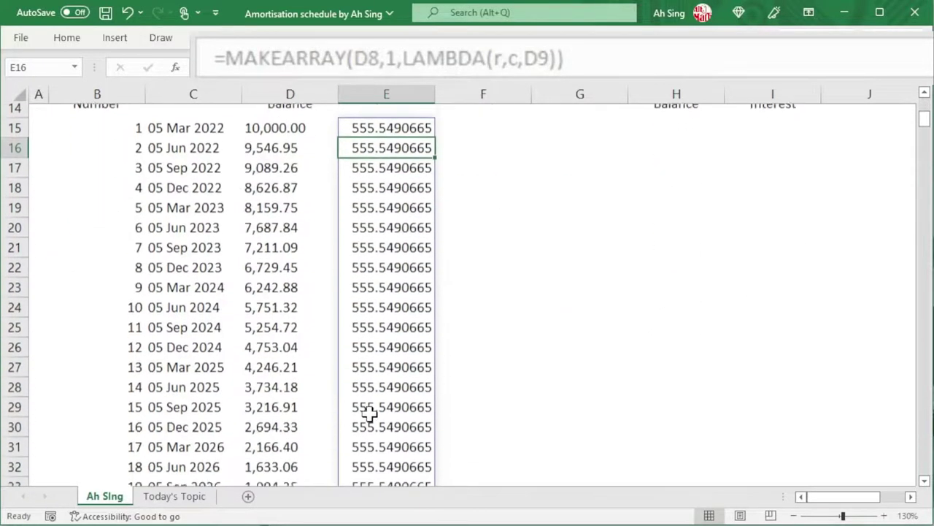
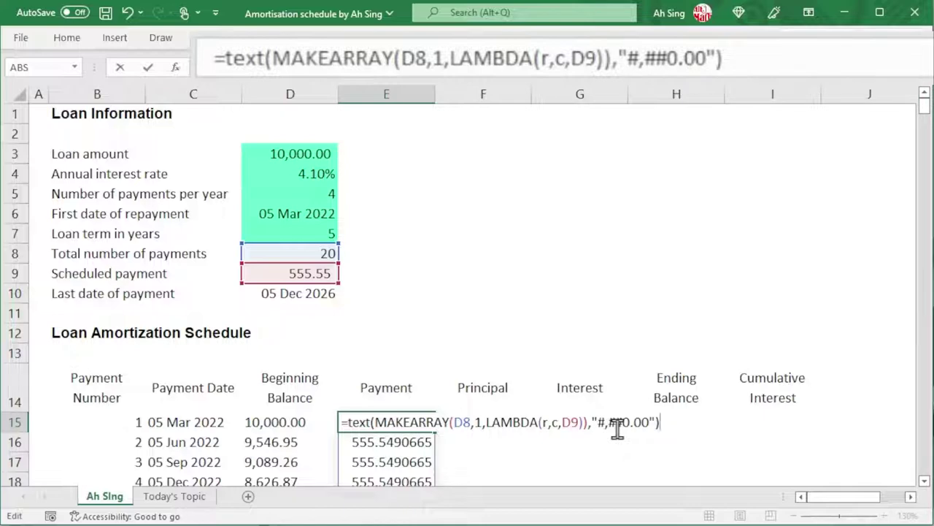
# Wrap the E15 MAKEARRAY formula in the TEXT function with the format "#,##0.00"
pyautogui.press('Return')
pyautogui.scroll(-2, 391, 366)
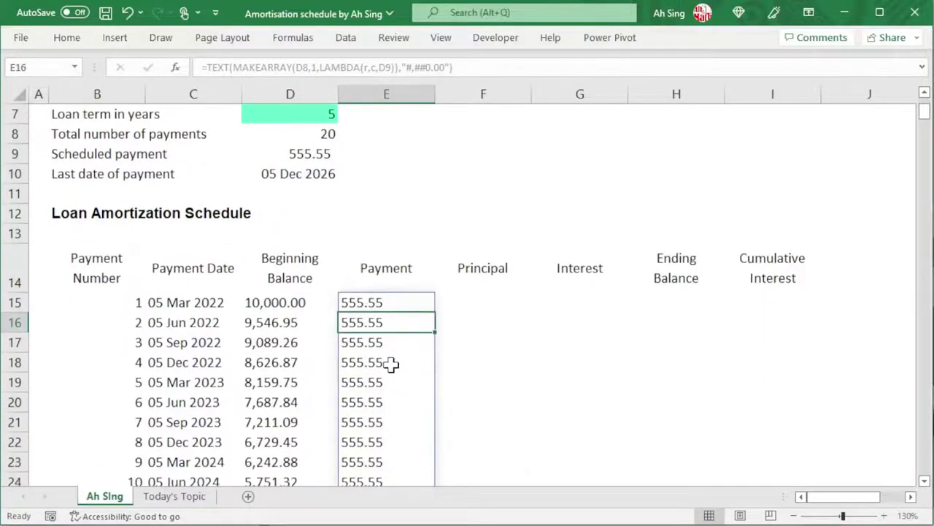
pyautogui.scroll(-5, 391, 365)
pyautogui.scroll(7, 390, 365)
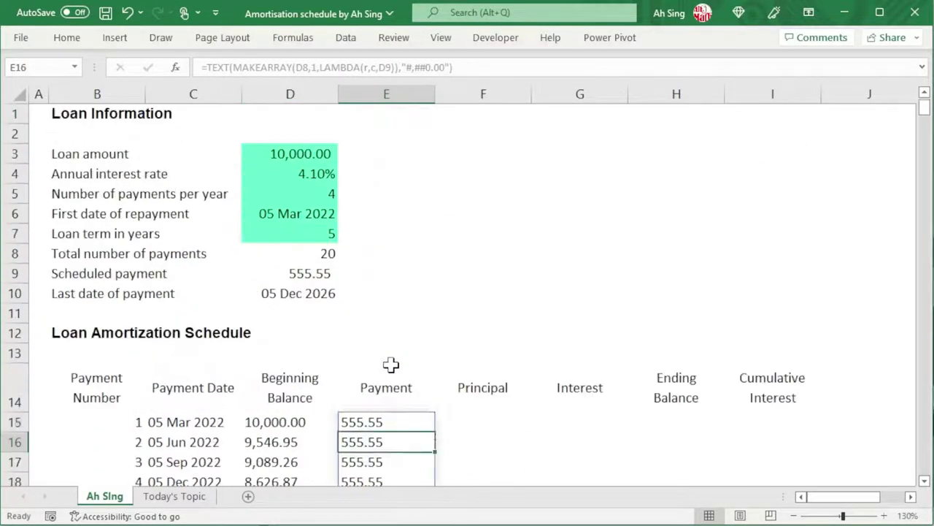
pyautogui.click(499, 418)
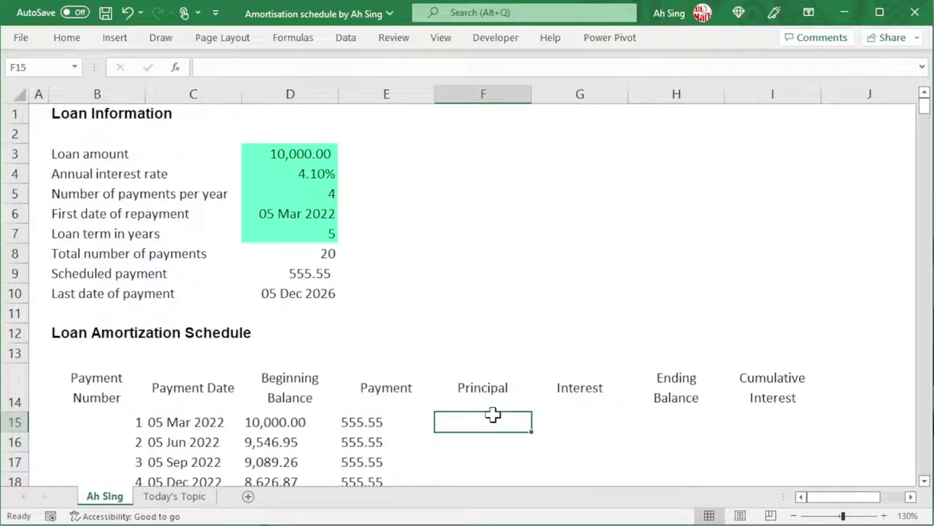
pyautogui.click(581, 419)
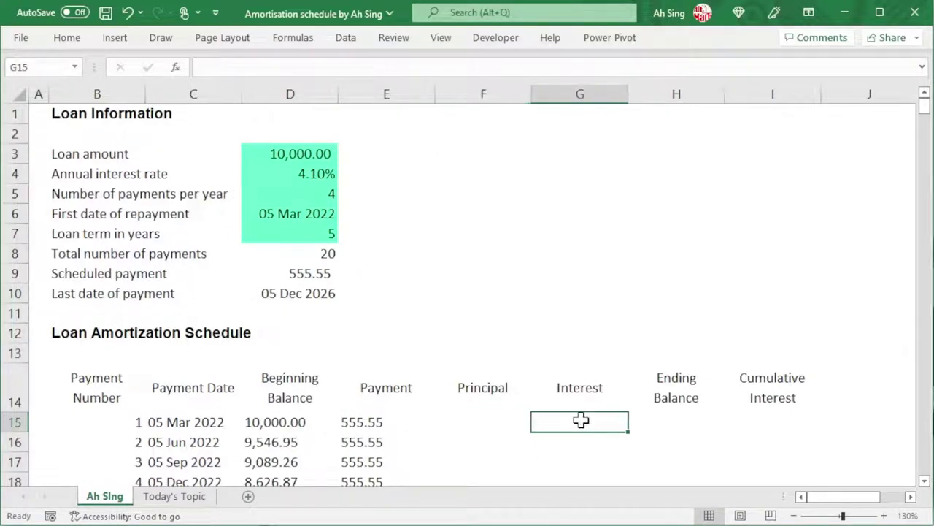
pyautogui.click(462, 419)
pyautogui.click(580, 419)
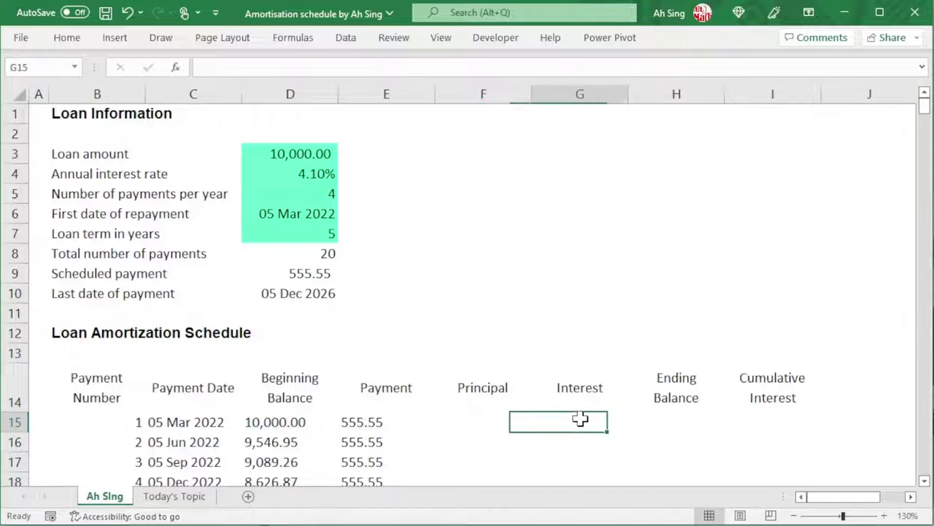
pyautogui.click(468, 421)
pyautogui.click(578, 419)
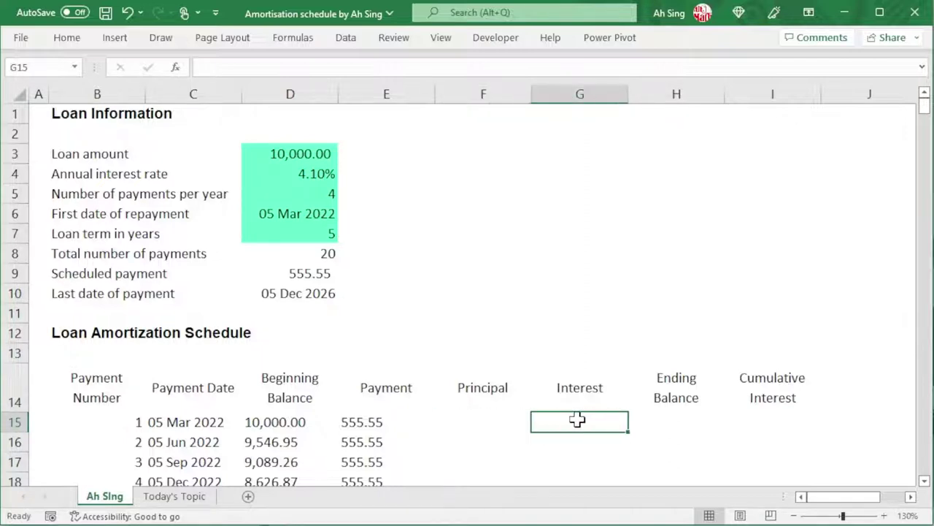
pyautogui.click(373, 419)
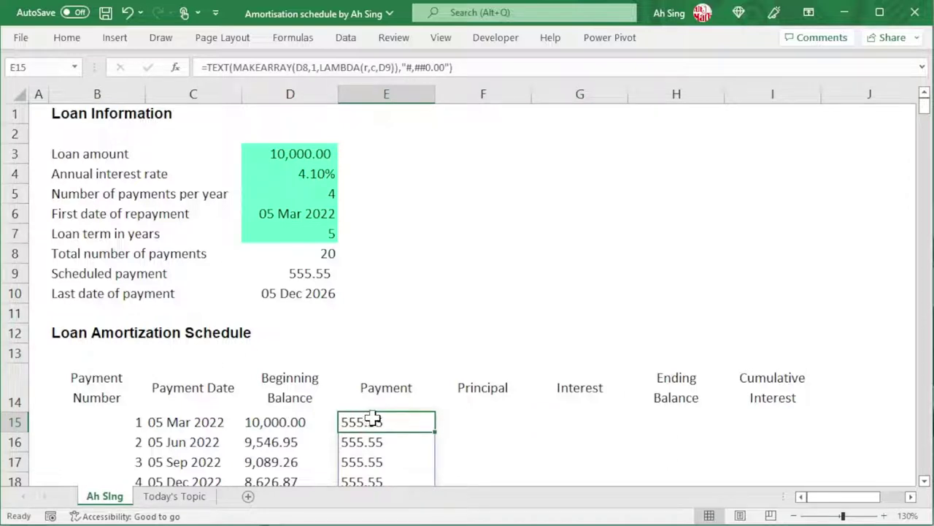
pyautogui.click(597, 418)
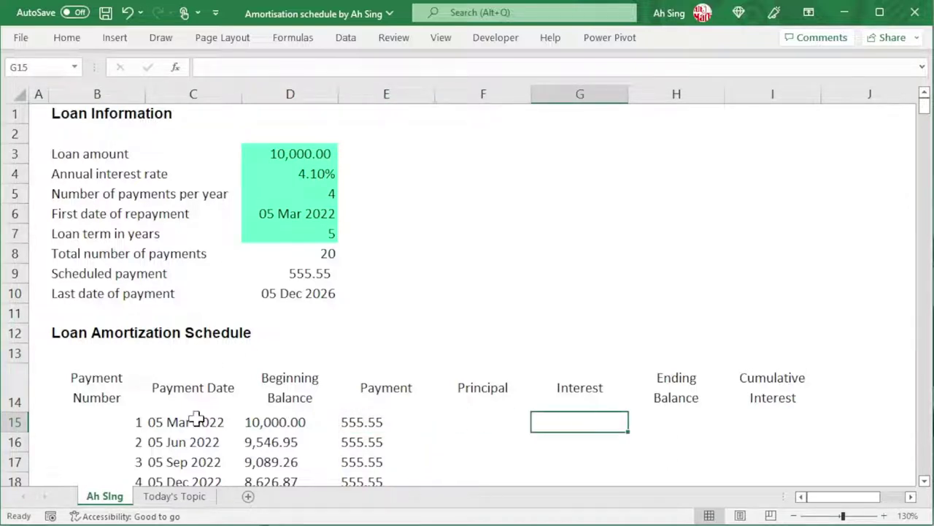
pyautogui.click(284, 431)
pyautogui.click(578, 419)
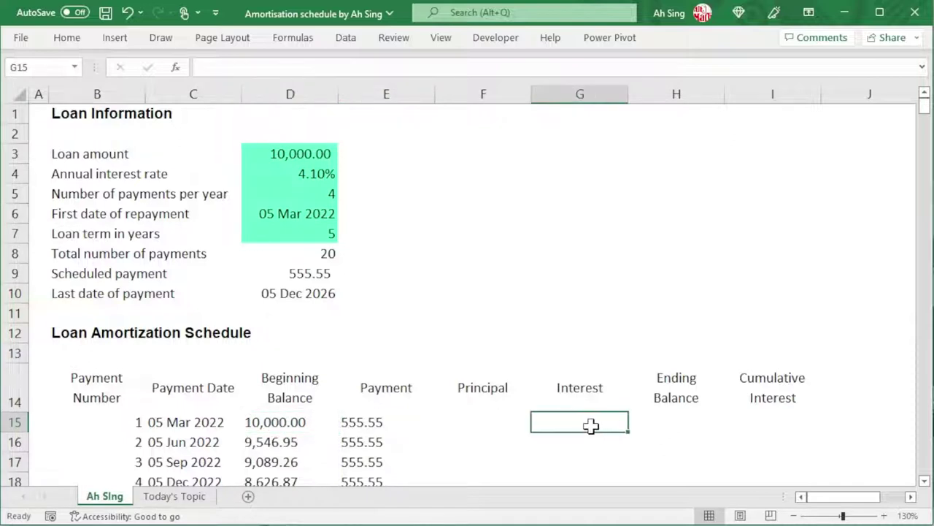
# Copy the Beginning Balance formula from D15 into G15, the first Interest cell, keeping its cell references unchanged
pyautogui.click(292, 419)
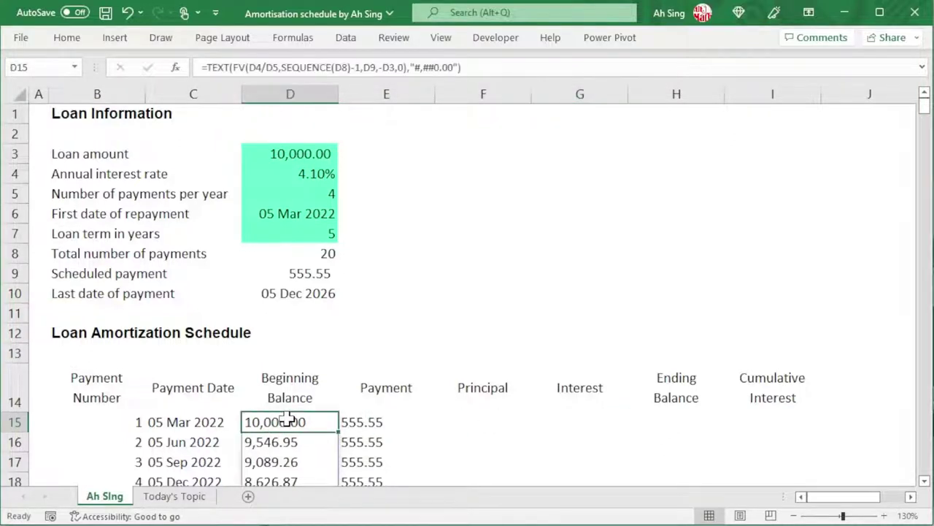
pyautogui.click(483, 66)
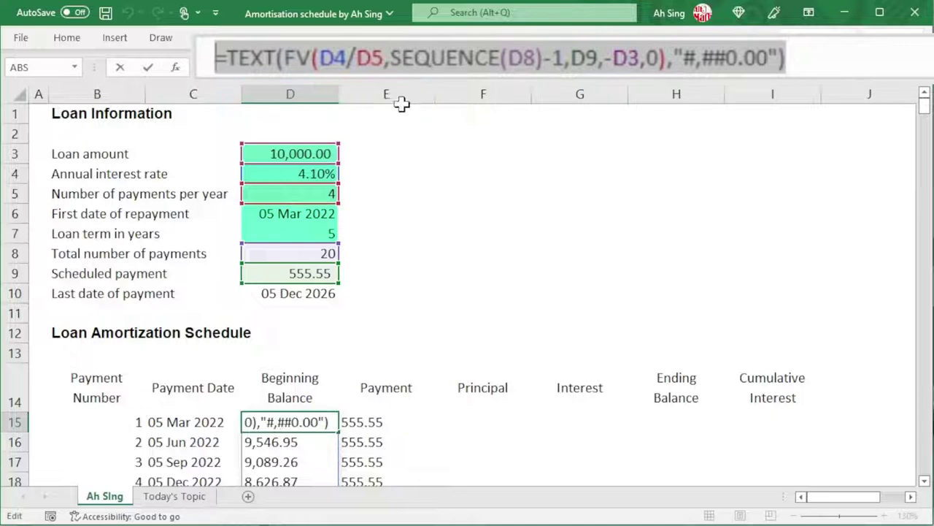
pyautogui.press('Escape')
pyautogui.click(568, 415)
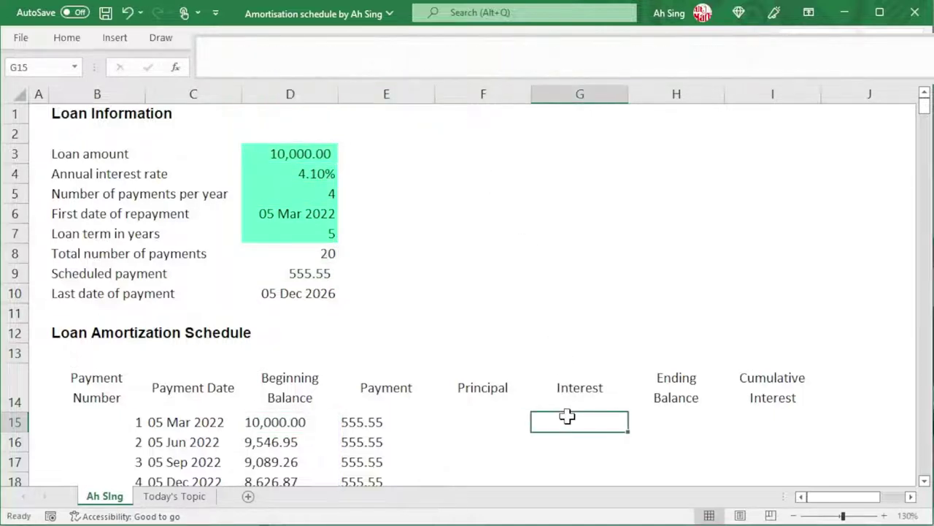
pyautogui.doubleClick(564, 420)
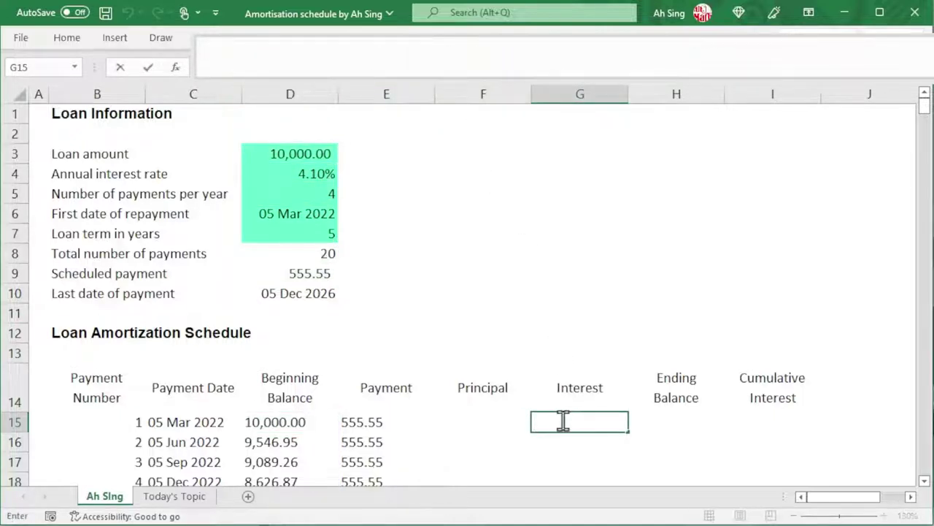
pyautogui.write('=TEXT(FV(D4/D5,SEQUENCE(D8)-1,D9,-D3,0),"#,##0.00")')
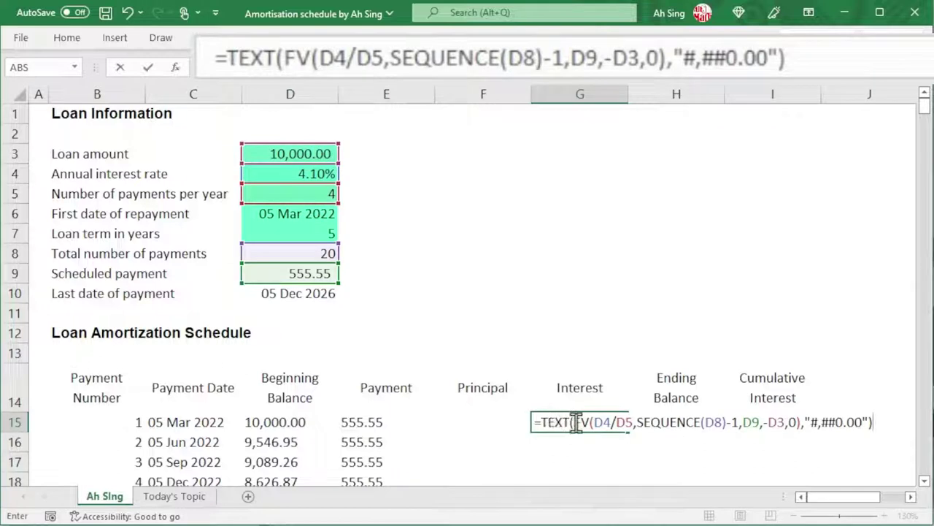
# Multiply the FV result inside the G15 TEXT formula by D4/D5, filling the Interest column
pyautogui.moveTo(573, 422); pyautogui.dragTo(800, 425)
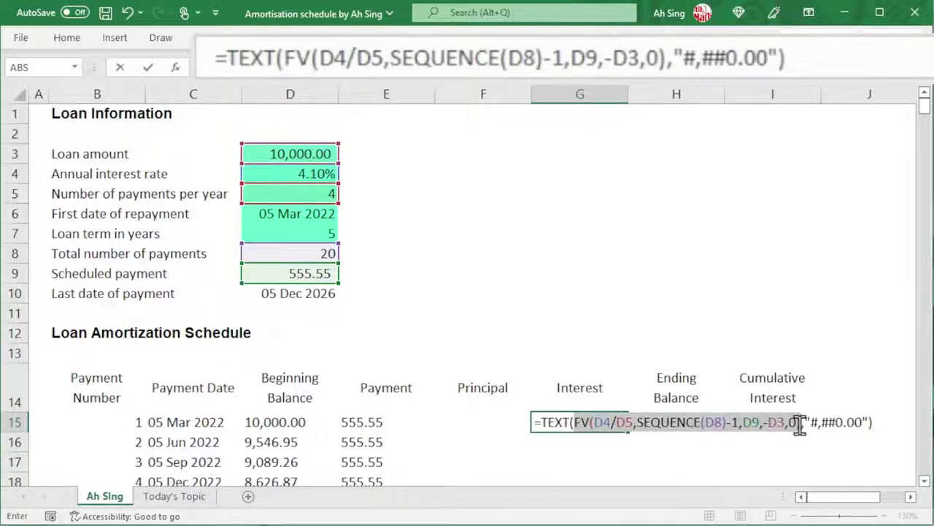
pyautogui.moveTo(574, 422); pyautogui.dragTo(802, 424)
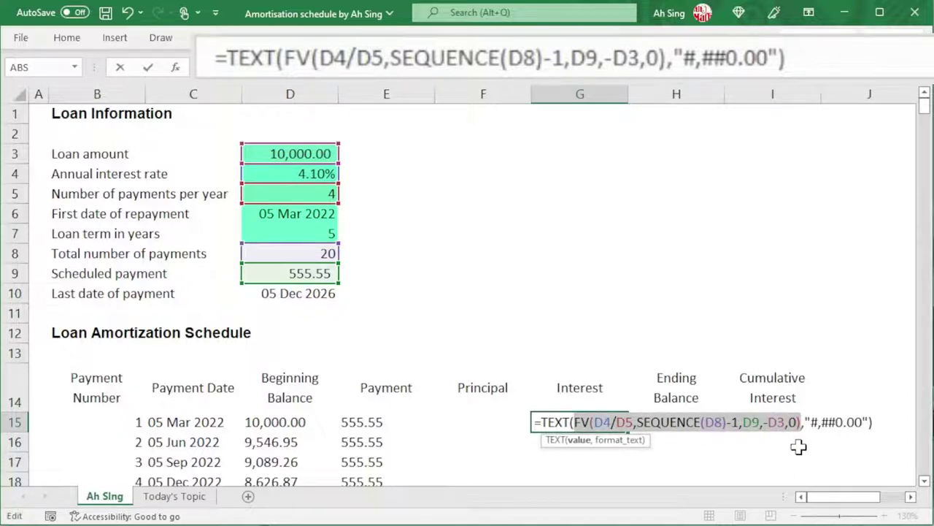
pyautogui.click(800, 422)
pyautogui.write('*')
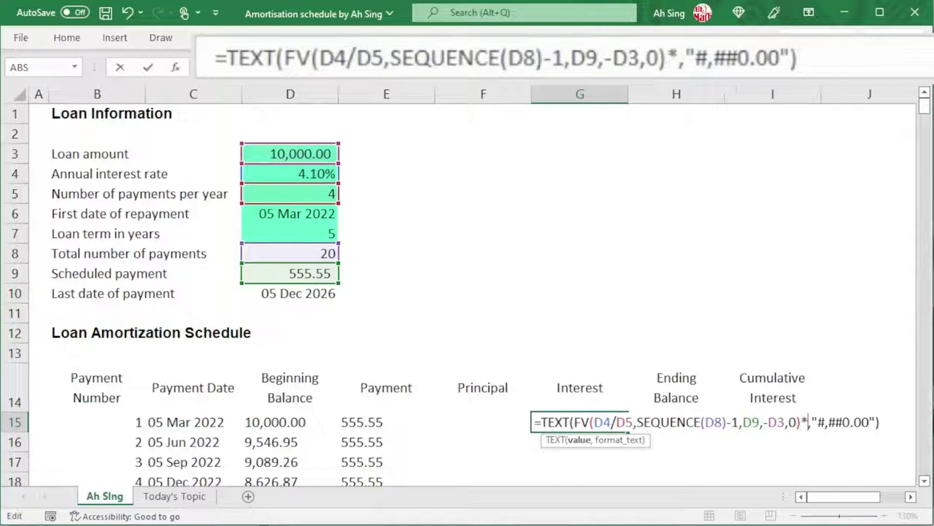
pyautogui.click(270, 175)
pyautogui.write('/')
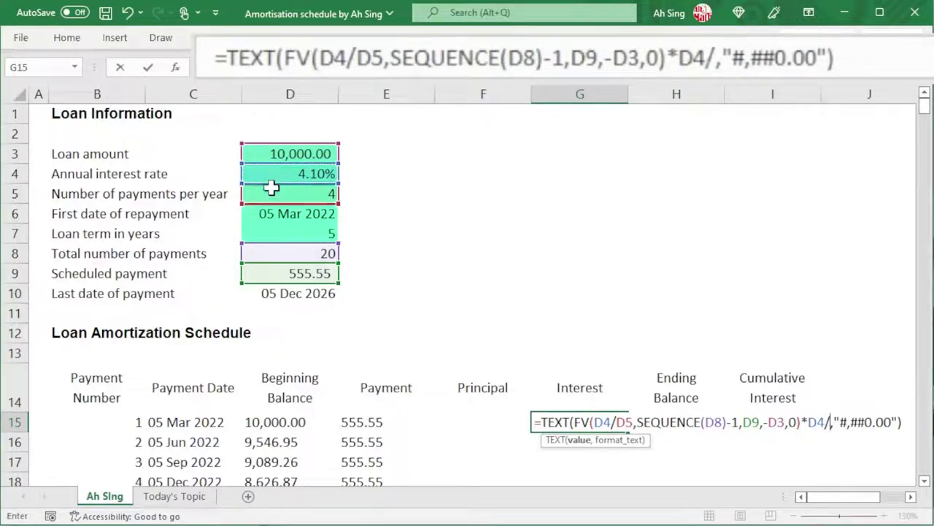
pyautogui.click(272, 192)
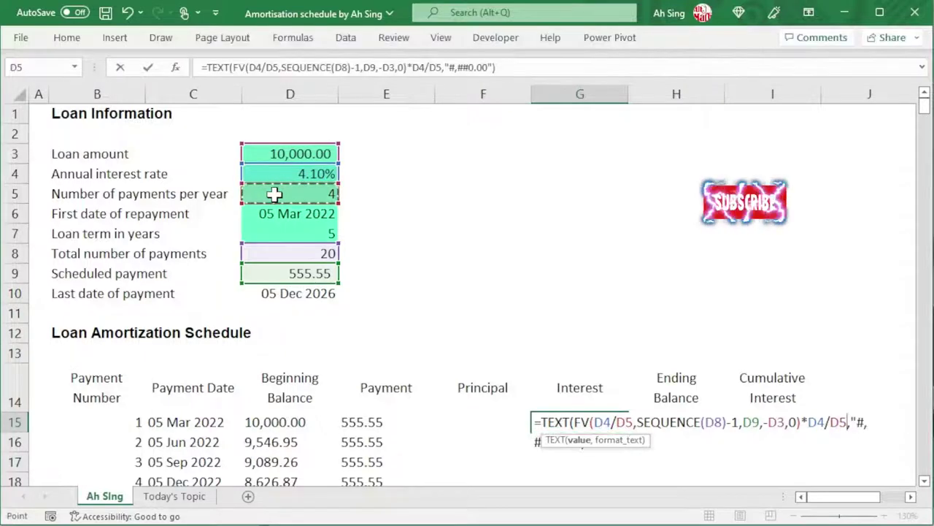
pyautogui.press('Return')
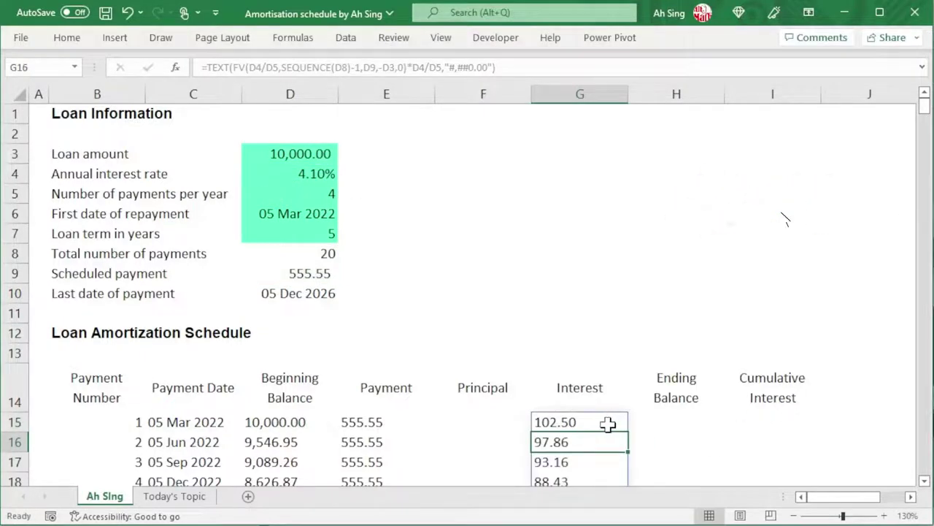
pyautogui.scroll(-7, 606, 423)
pyautogui.scroll(7, 606, 423)
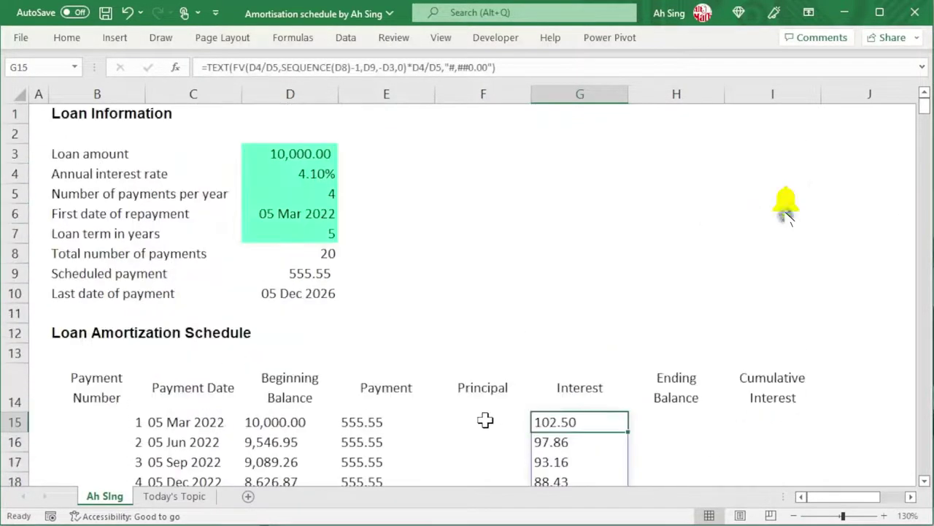
# Begin a MAKEARRAY formula in F15, the first Principal cell, with D8 as the rows and 1 as the columns
pyautogui.click(484, 421)
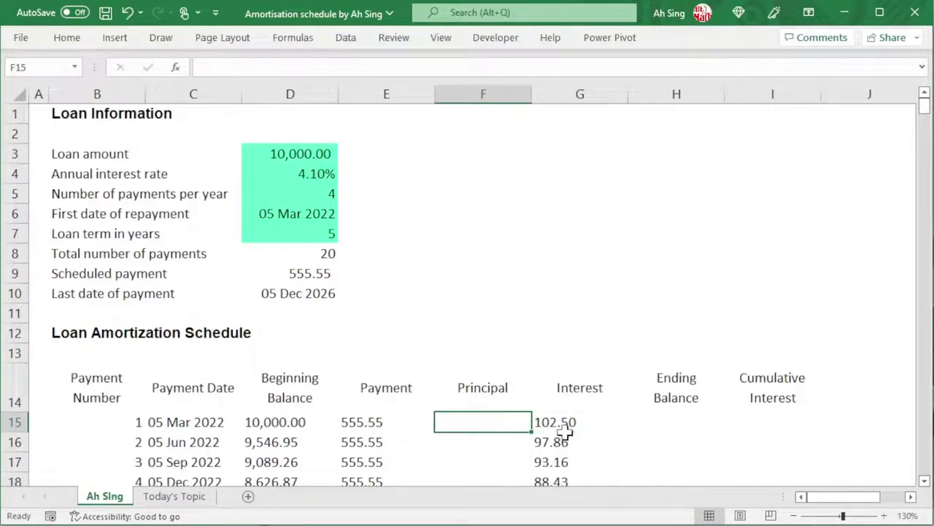
pyautogui.write('=make')
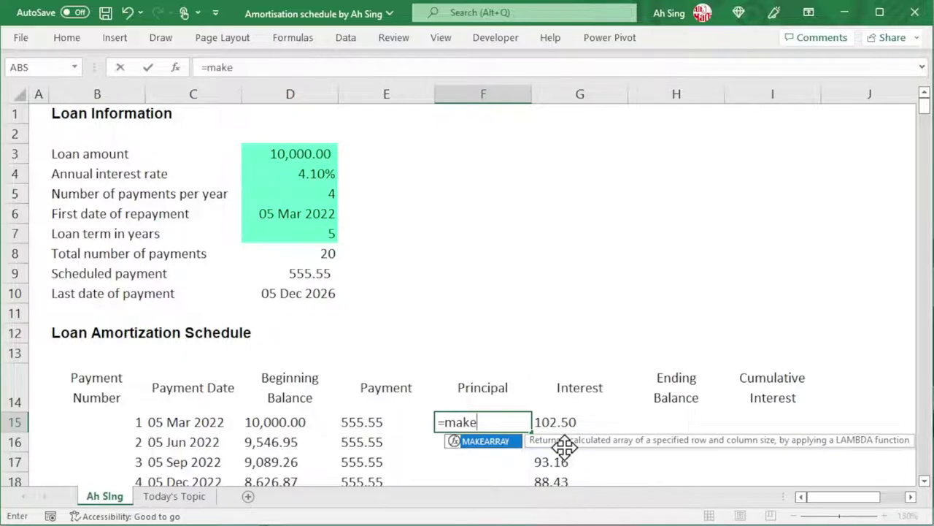
pyautogui.press('Tab')
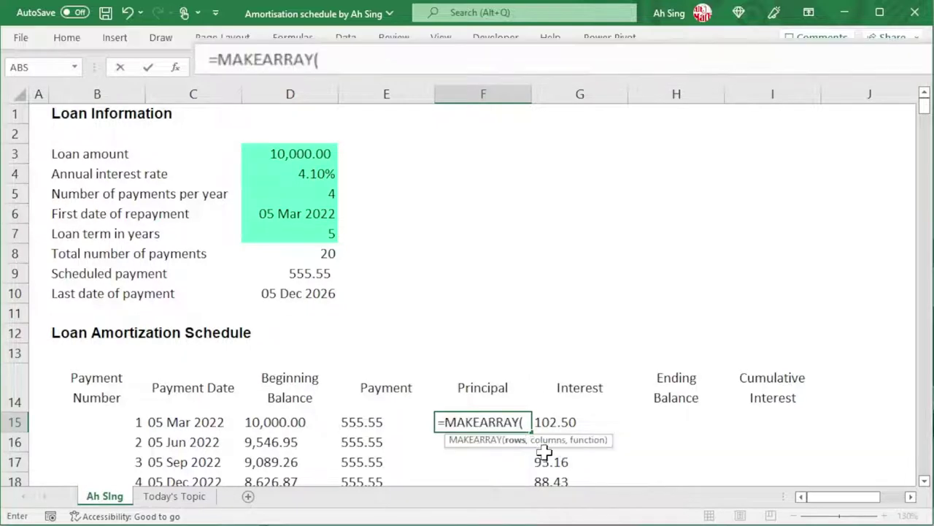
pyautogui.click(299, 254)
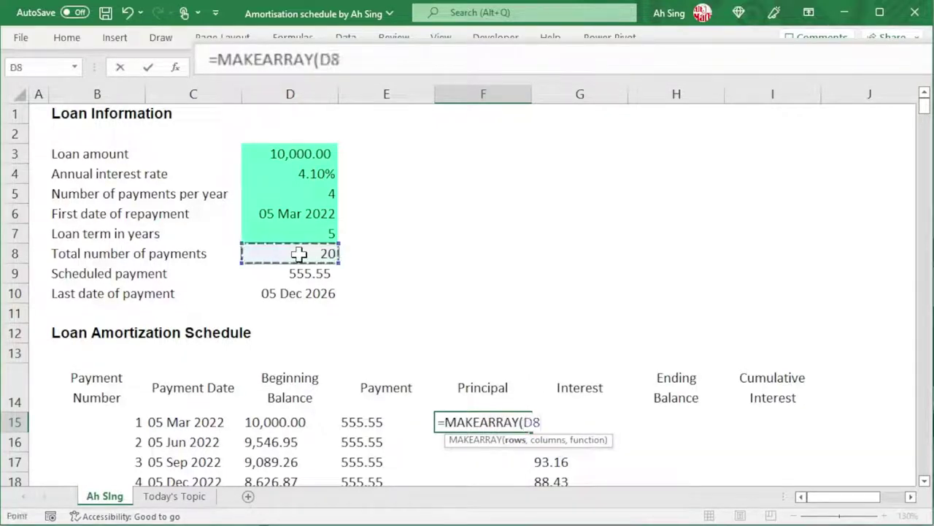
pyautogui.write(',')
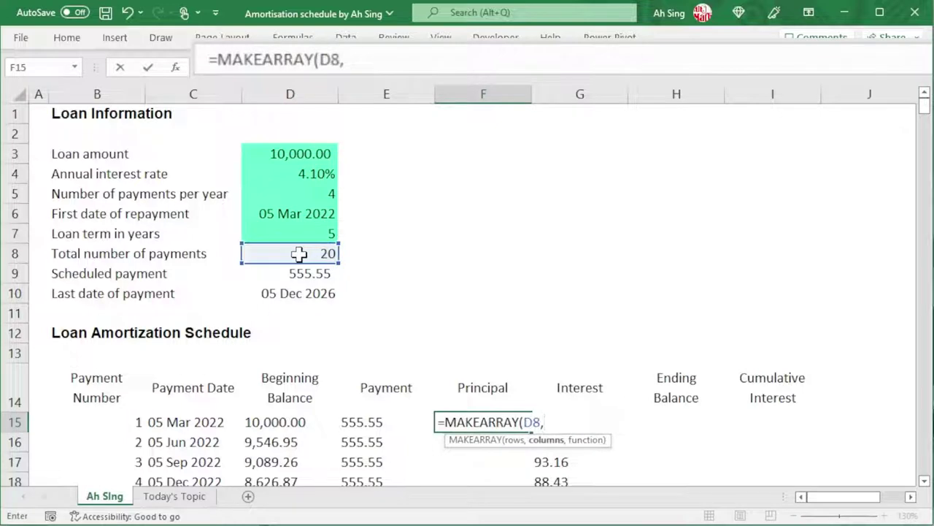
pyautogui.write('1,')
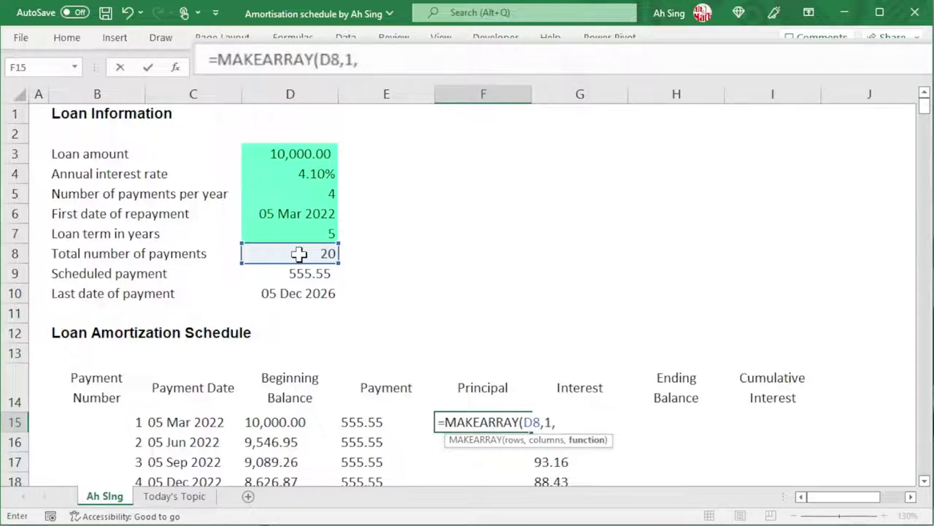
# Add a LAMBDA with the parameters r and c as the function argument of the MAKEARRAY formula in F15
pyautogui.write('la')
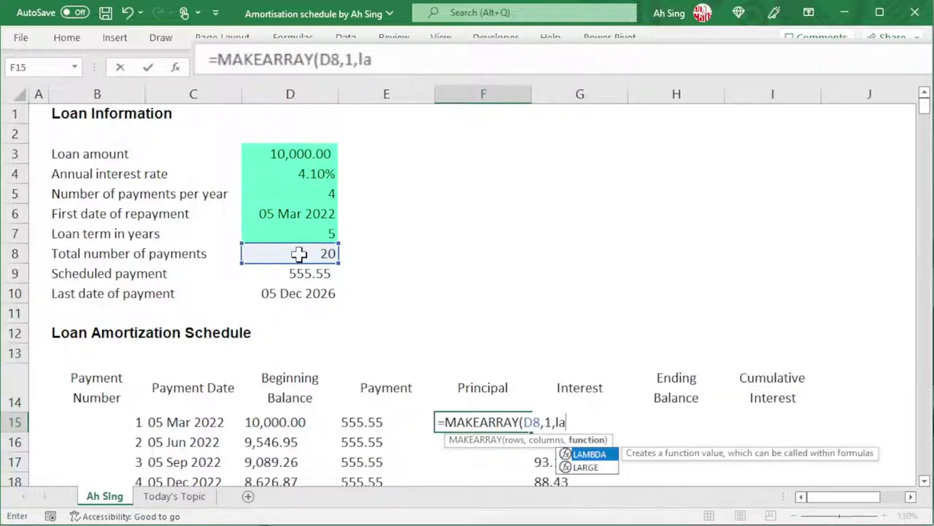
pyautogui.press('Tab')
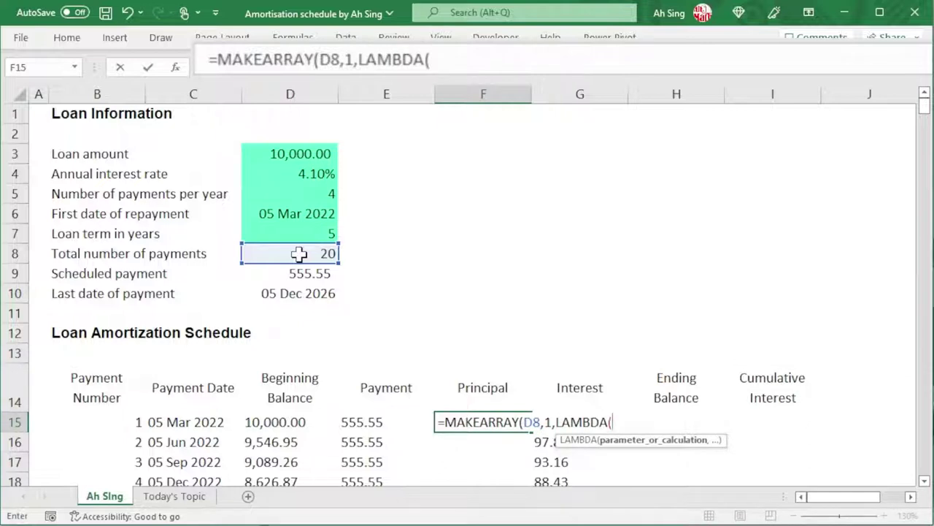
pyautogui.write('r,c')
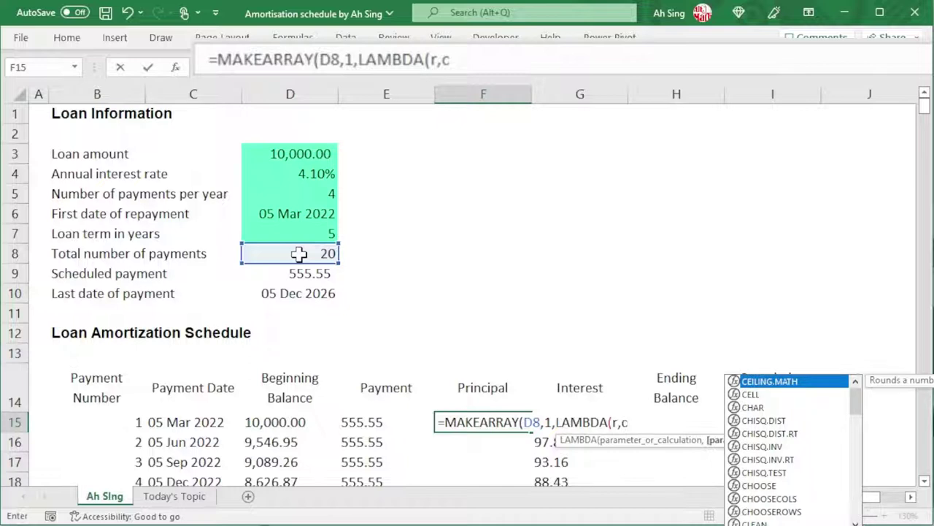
pyautogui.write(',')
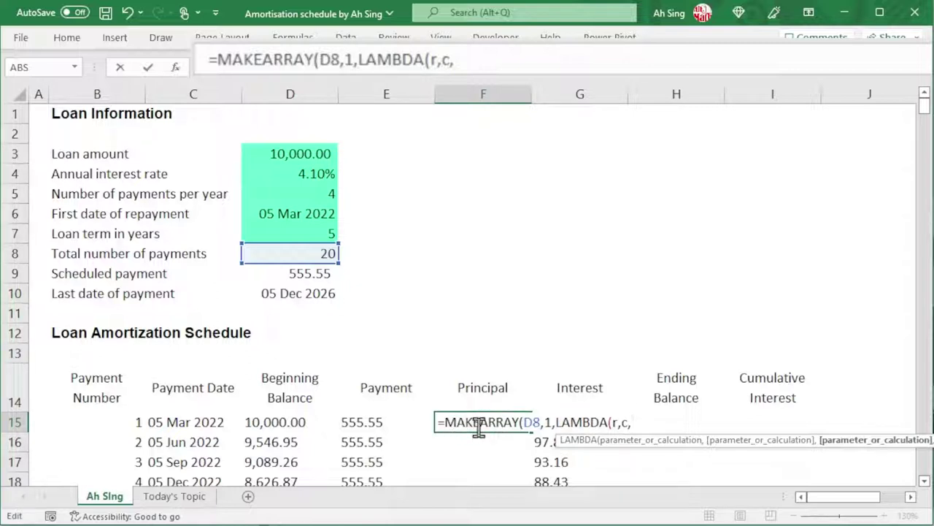
# Enter the first payment minus the first interest, E15-G15, as the LAMBDA calculation in F15
pyautogui.press('Right')
pyautogui.press('Down')
pyautogui.press('Down')
pyautogui.press('Down')
pyautogui.press('Down')
pyautogui.press('Down')
pyautogui.press('Down')
pyautogui.press('Down')
pyautogui.write('-G15')
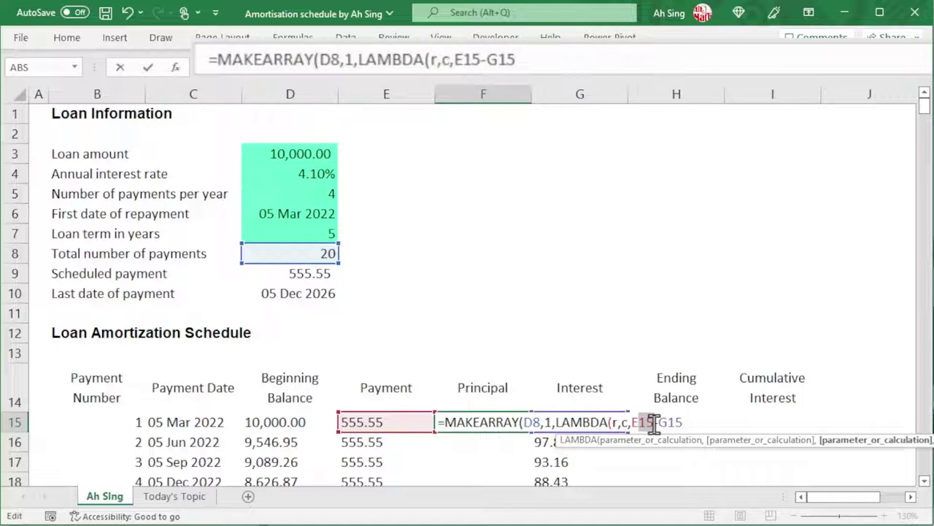
# Replace the E15 reference in the LAMBDA calculation with the row-based text expression "E"&14+r
pyautogui.click(614, 422)
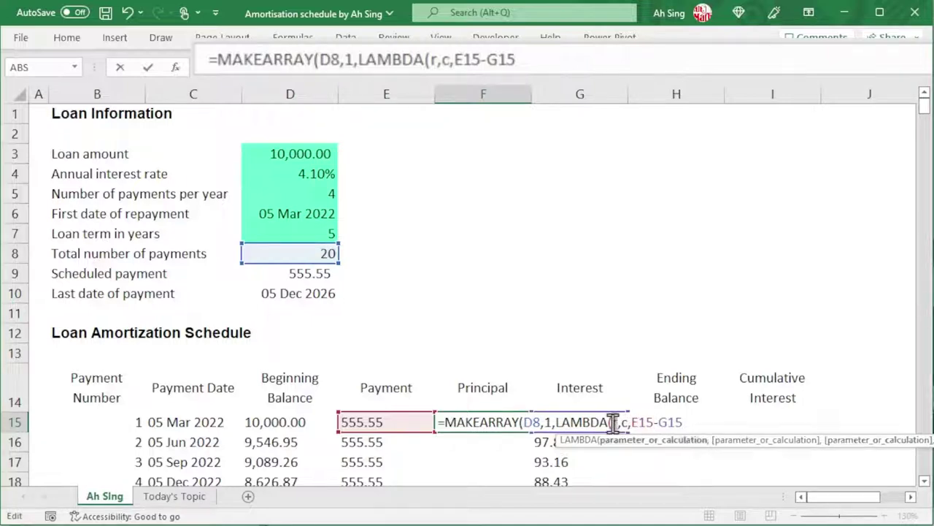
pyautogui.click(656, 422)
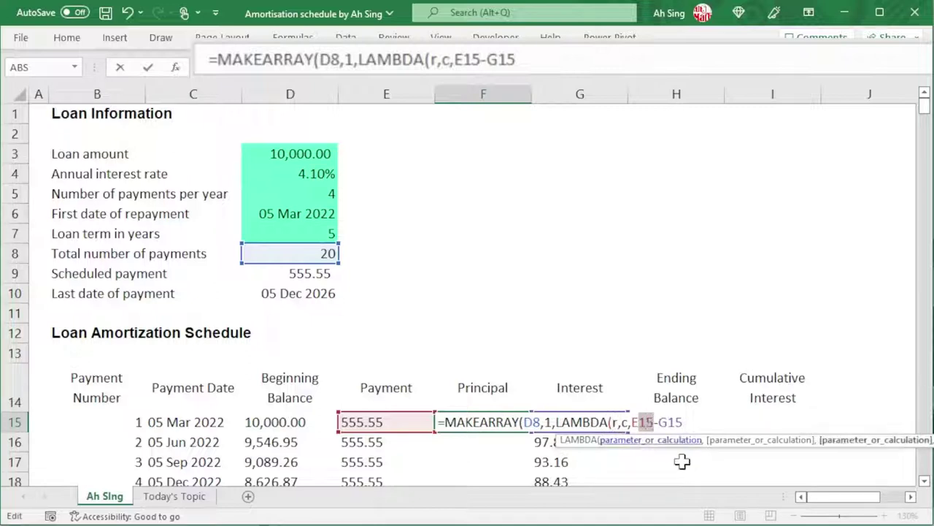
pyautogui.press('BackSpace')
pyautogui.press('BackSpace')
pyautogui.write('r')
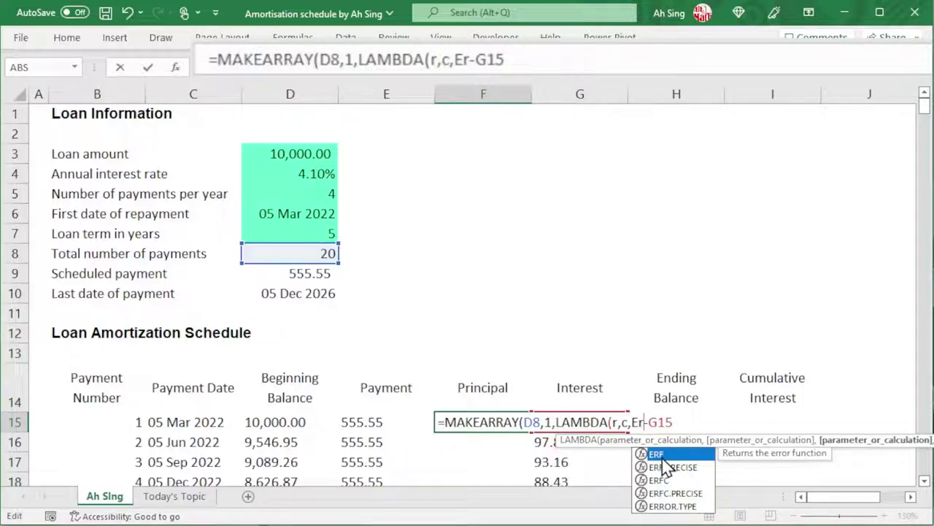
pyautogui.click(632, 422)
pyautogui.write('"')
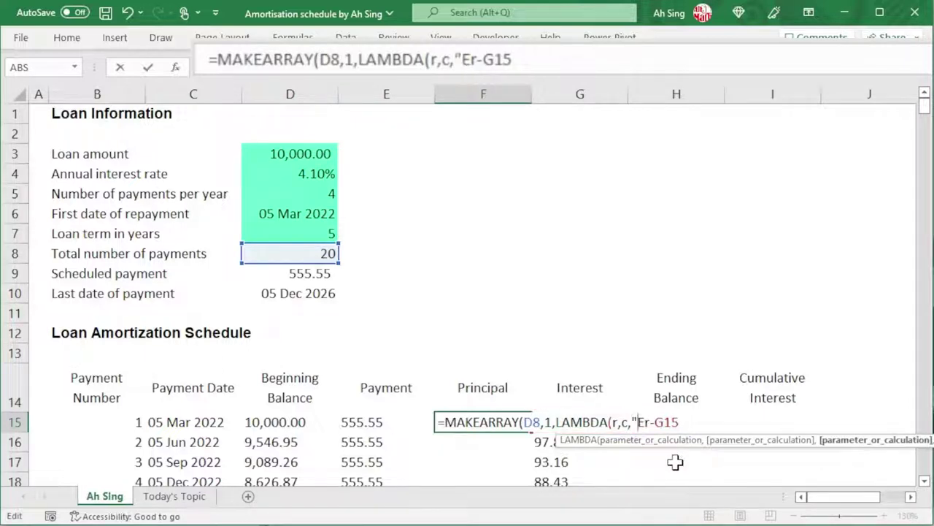
pyautogui.press('Right')
pyautogui.write('"')
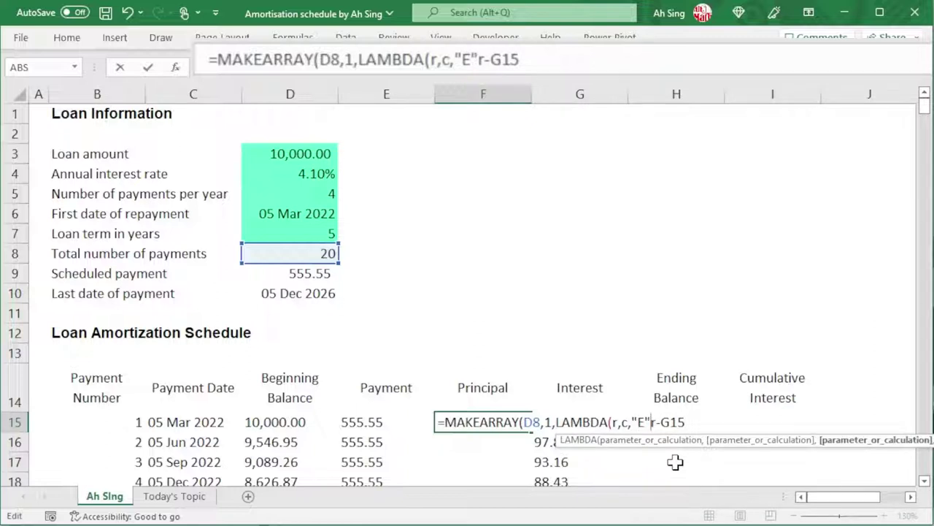
pyautogui.write('&')
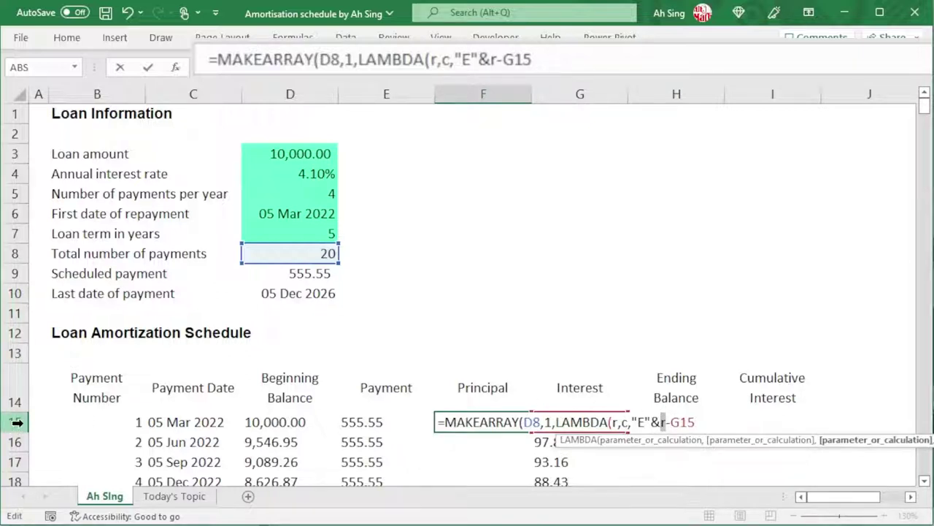
pyautogui.write('14+')
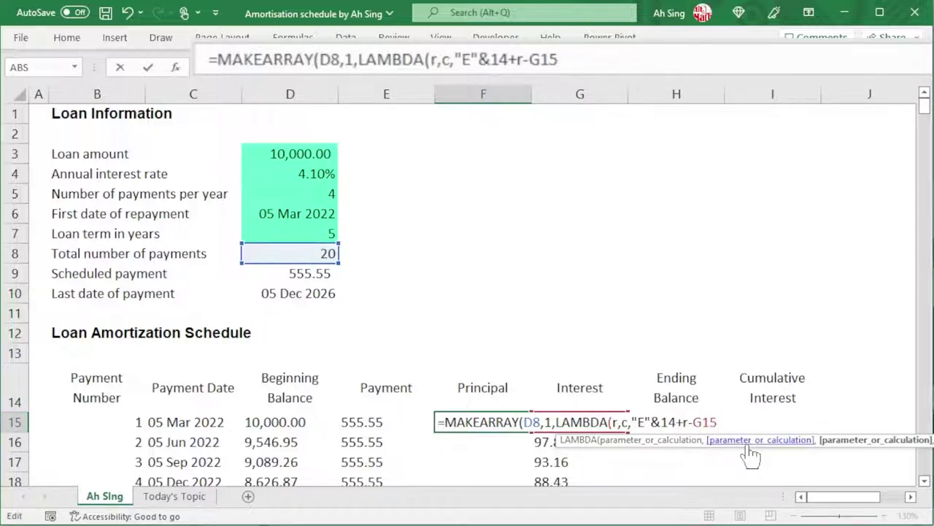
# Replace the G15 reference after the minus sign with the text expression "G"&14+r
pyautogui.write('"E')
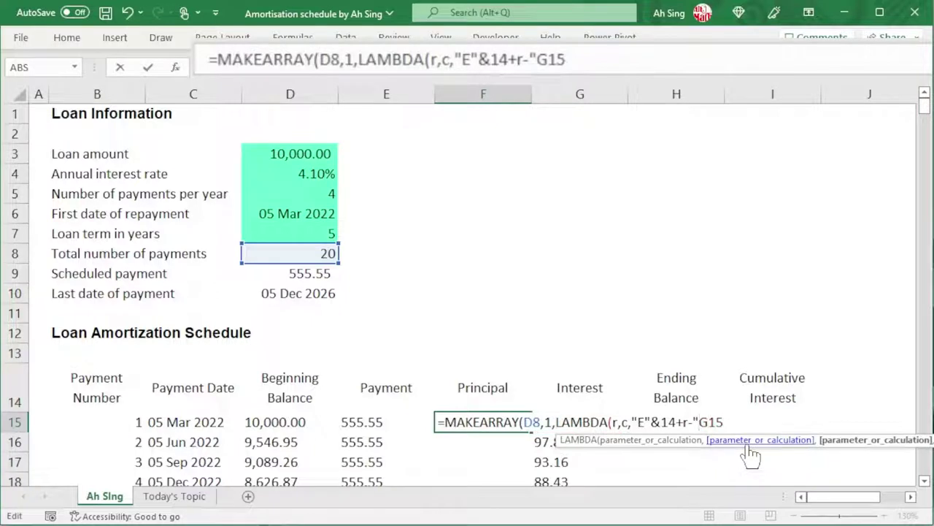
pyautogui.write('"')
pyautogui.press('Delete')
pyautogui.press('Delete')
pyautogui.write('&')
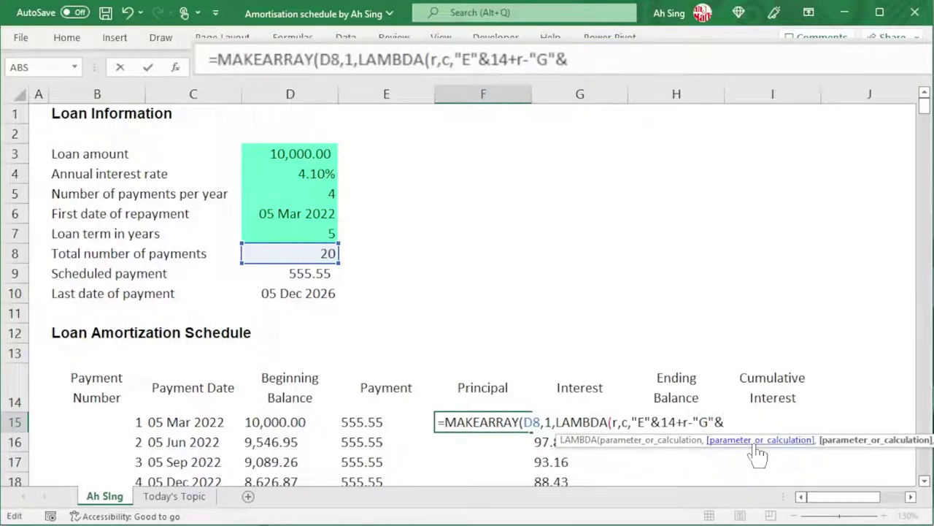
pyautogui.write('14+r')
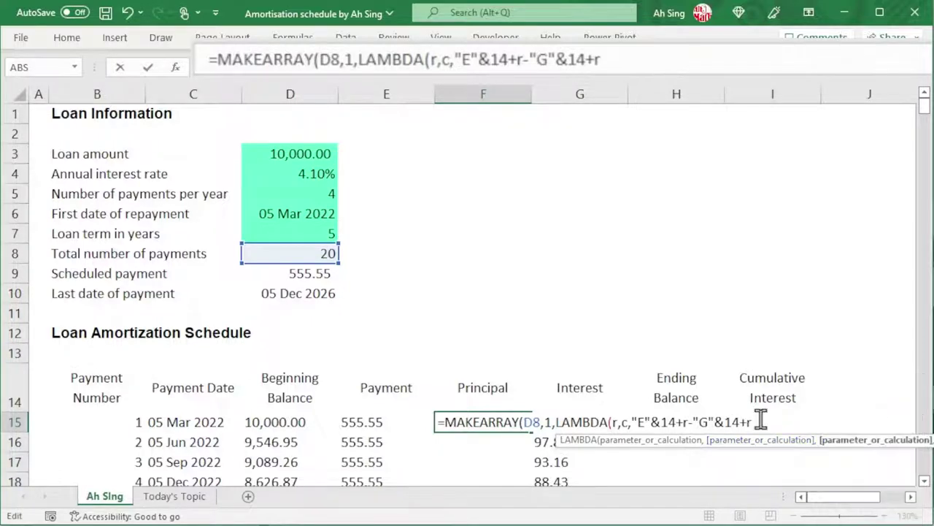
# Wrap the "E"&14+r expression in the F15 formula in an INDIRECT function
pyautogui.moveTo(636, 422); pyautogui.dragTo(751, 422)
pyautogui.click(754, 422)
pyautogui.click(632, 422)
pyautogui.write('indi')
pyautogui.doubleClick(697, 454)
pyautogui.press('Right')
pyautogui.press('Right')
pyautogui.press('Right')
pyautogui.press('Right')
pyautogui.press('Right')
pyautogui.press('Right')
pyautogui.press('Right')
pyautogui.press('Right')
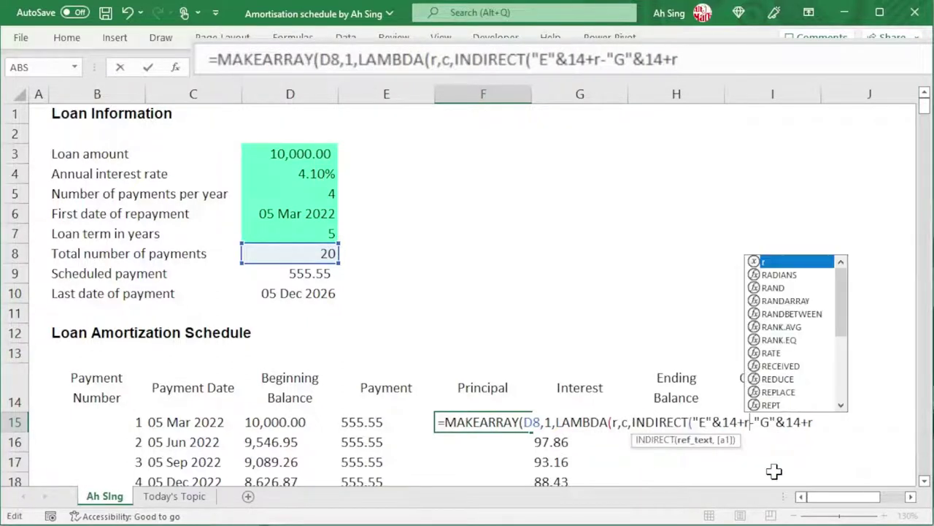
pyautogui.write(')')
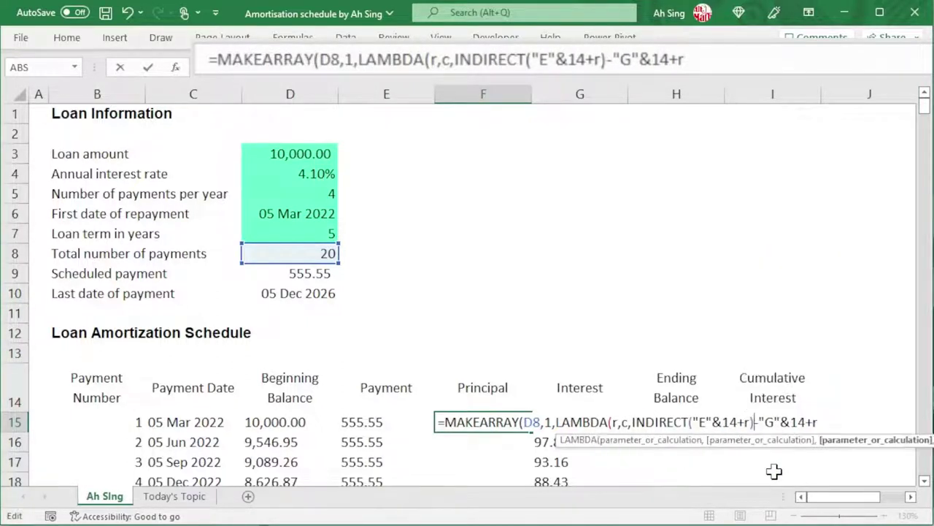
# Wrap "G"&14+r in INDIRECT as well, then close and enter the F15 formula to fill the Principal column
pyautogui.click(759, 422)
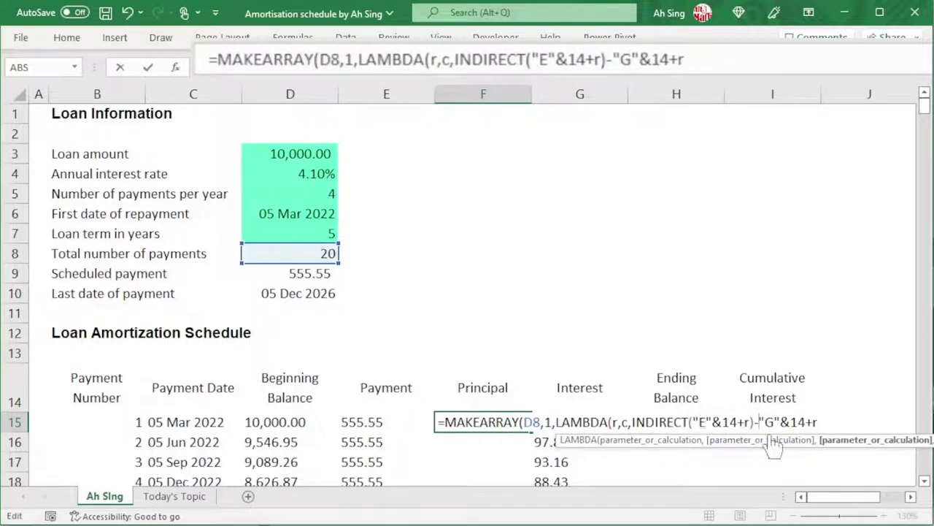
pyautogui.write('indi')
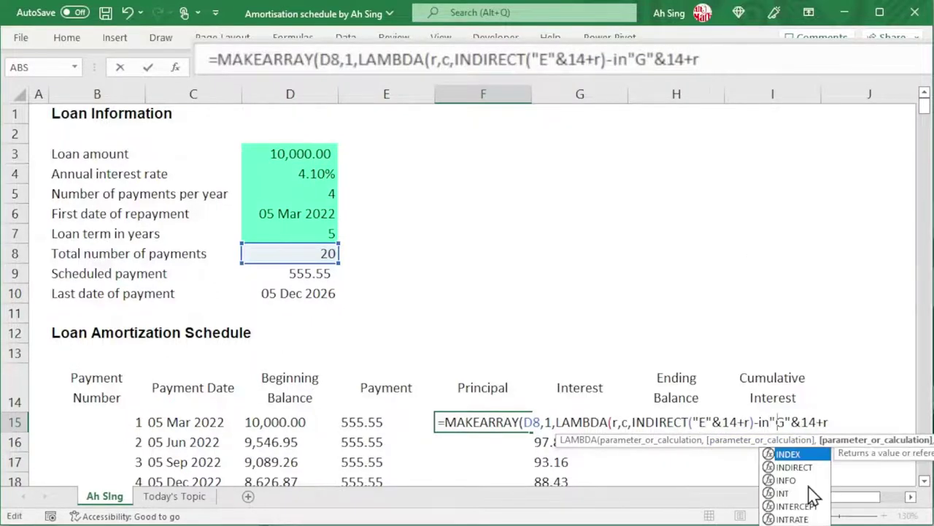
pyautogui.press('Tab')
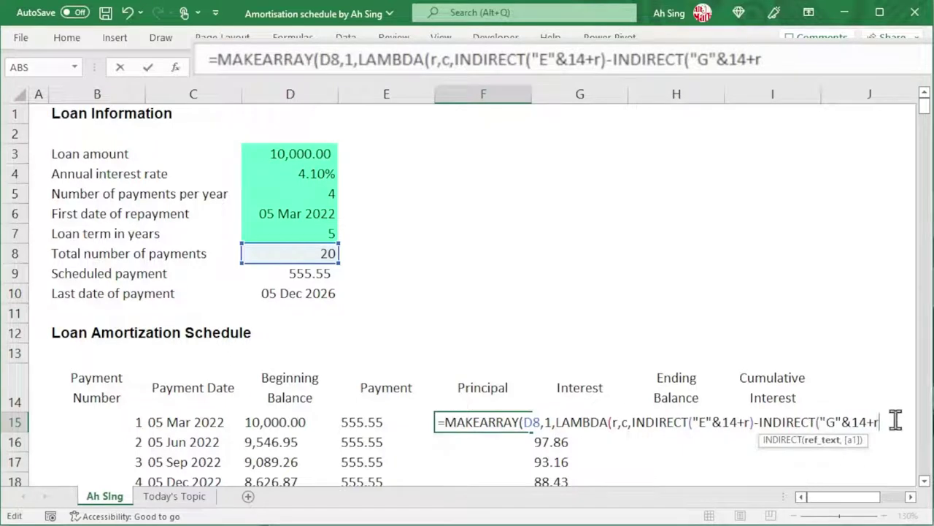
pyautogui.write('))')
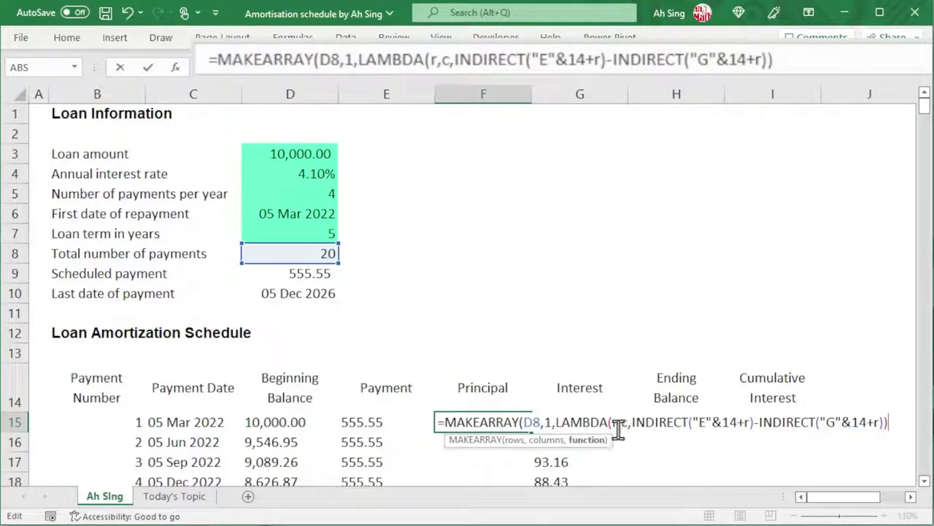
pyautogui.write(')')
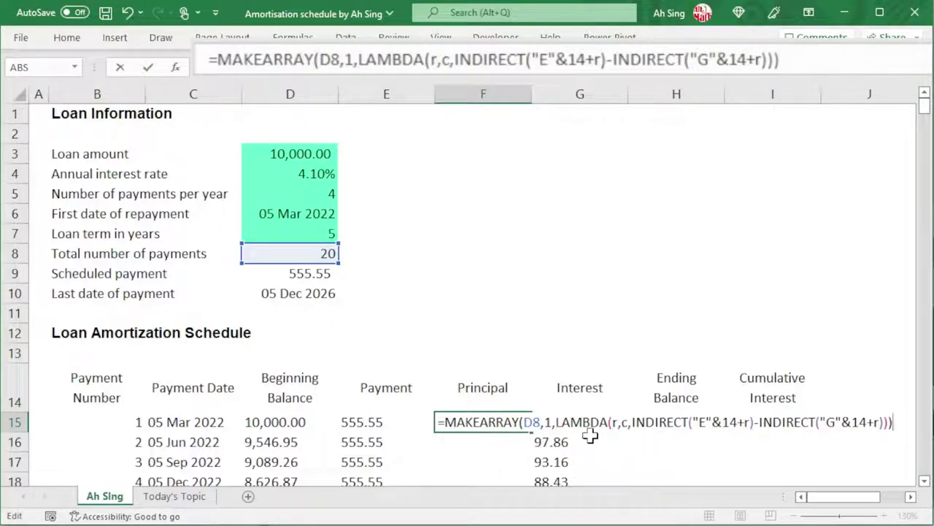
pyautogui.press('Return')
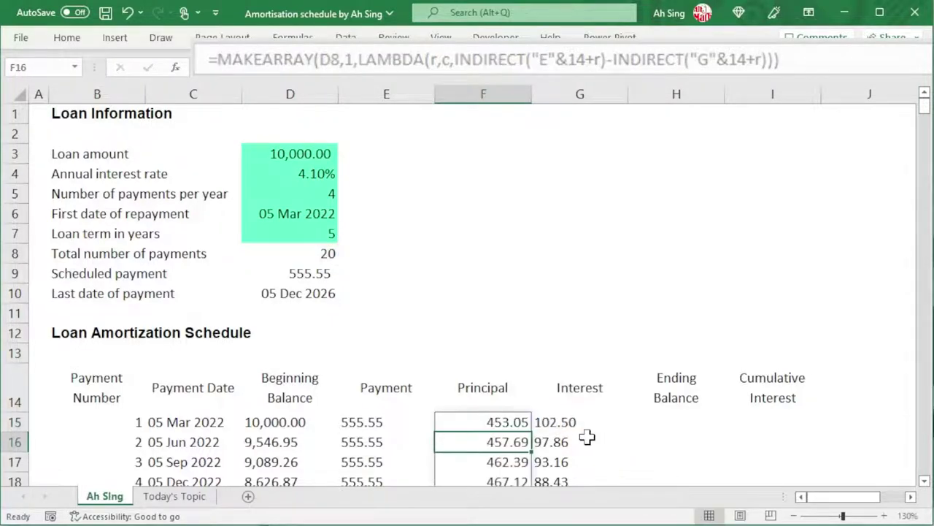
pyautogui.scroll(-4, 540, 398)
pyautogui.scroll(-3, 503, 351)
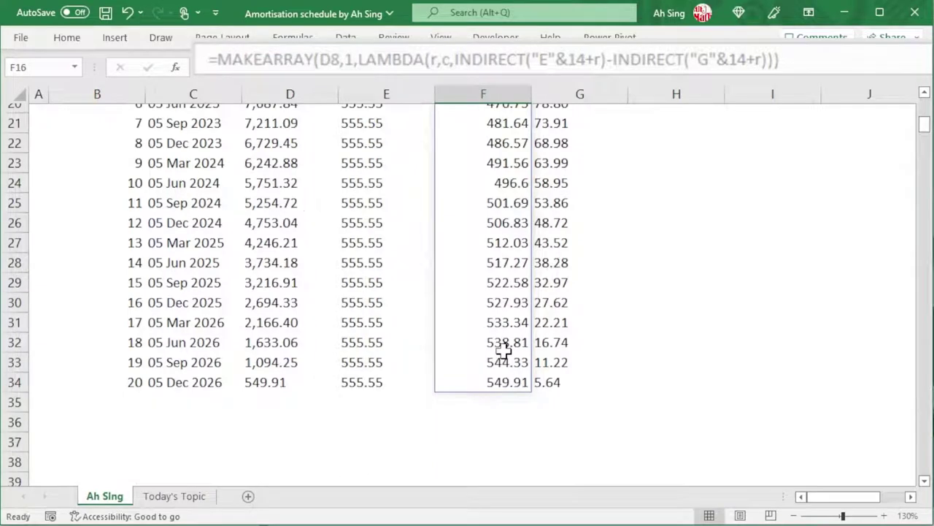
# Wrap the F15 MAKEARRAY formula in the TEXT function with the format "#,##0.00"
pyautogui.press('Up')
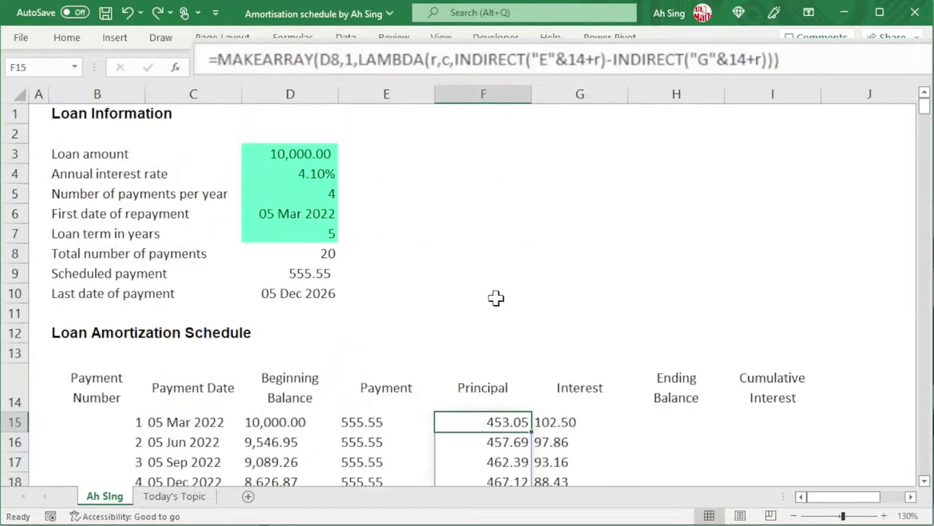
pyautogui.doubleClick(474, 422)
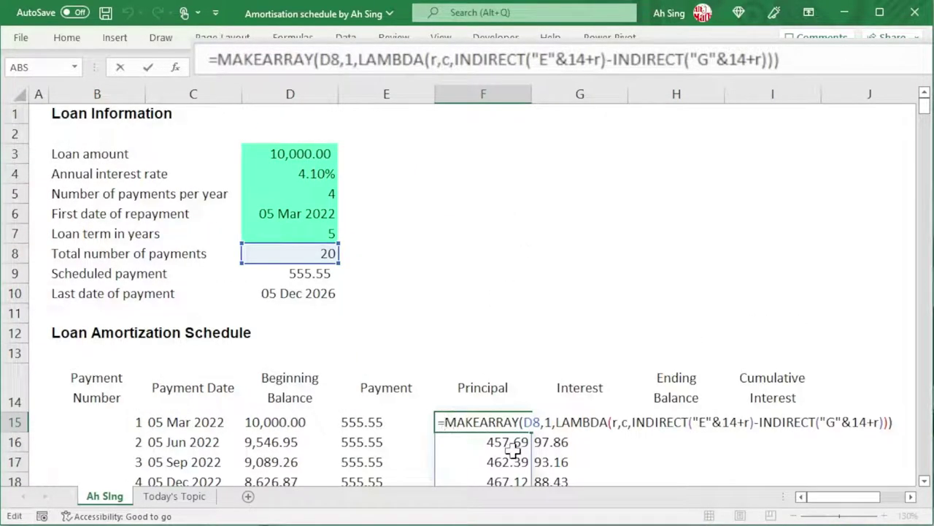
pyautogui.write('Text(')
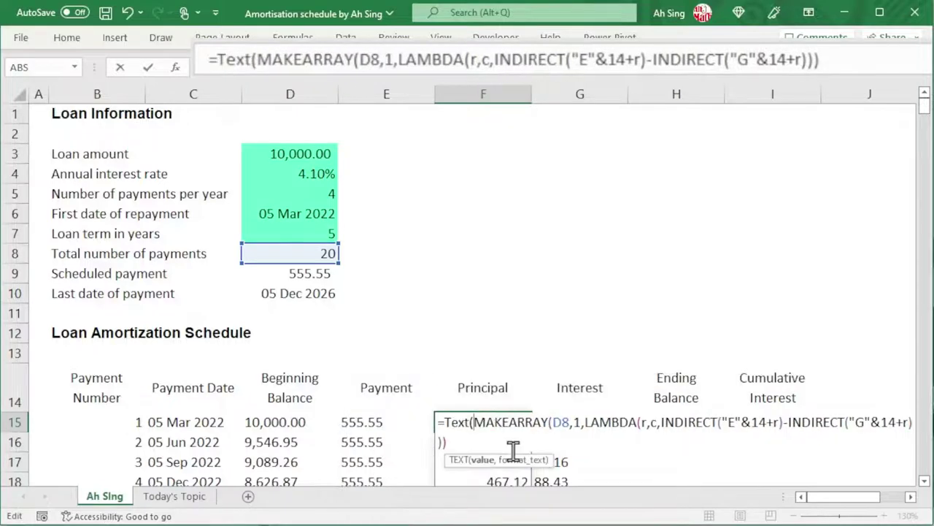
pyautogui.click(479, 442)
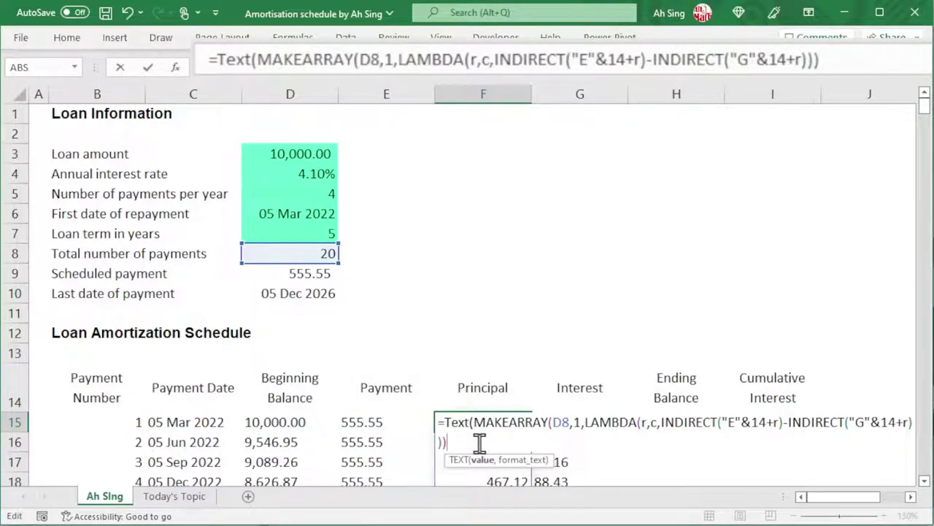
pyautogui.write(',"#,##0.00")')
pyautogui.press('Return')
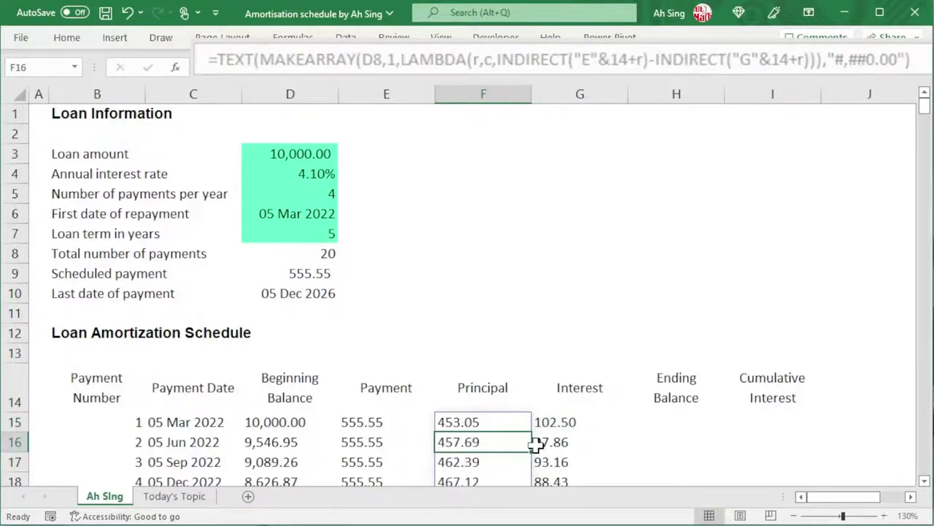
pyautogui.scroll(-5, 537, 445)
pyautogui.click(486, 237)
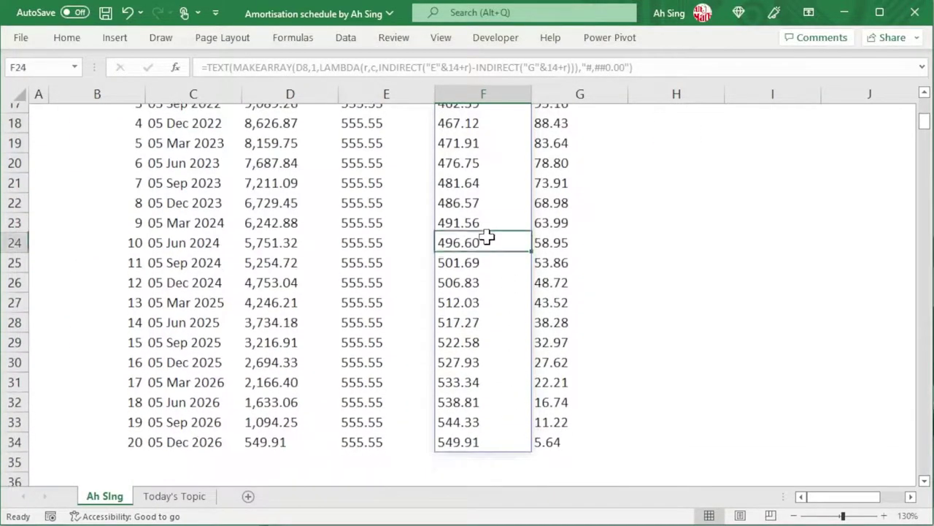
# Copy the Beginning Balance formula from D15 into H15, the first Ending Balance cell, keeping its cell references unchanged
pyautogui.scroll(5, 584, 329)
pyautogui.click(678, 424)
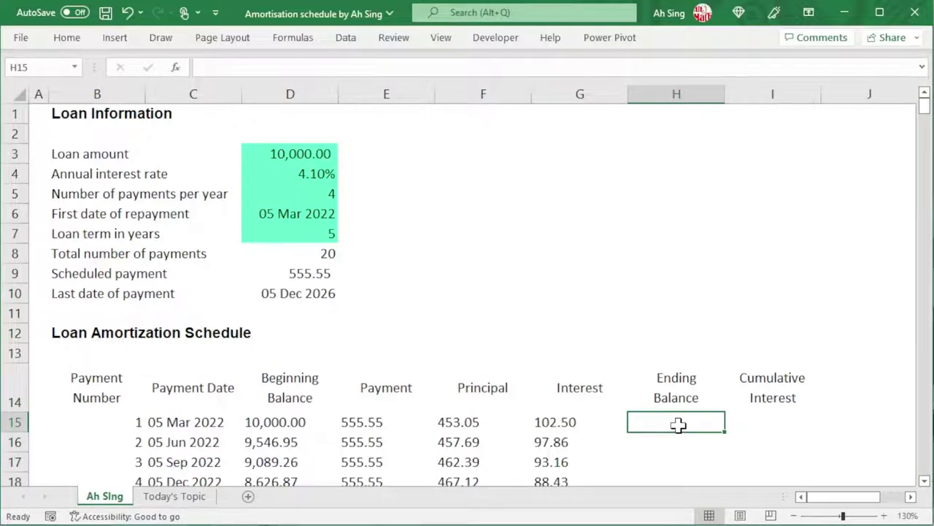
pyautogui.click(286, 422)
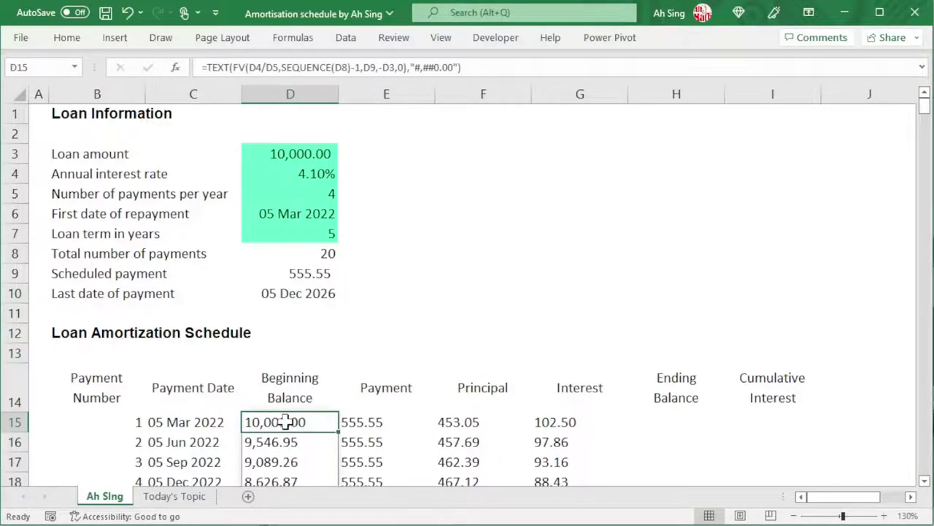
pyautogui.moveTo(489, 68); pyautogui.dragTo(252, 62)
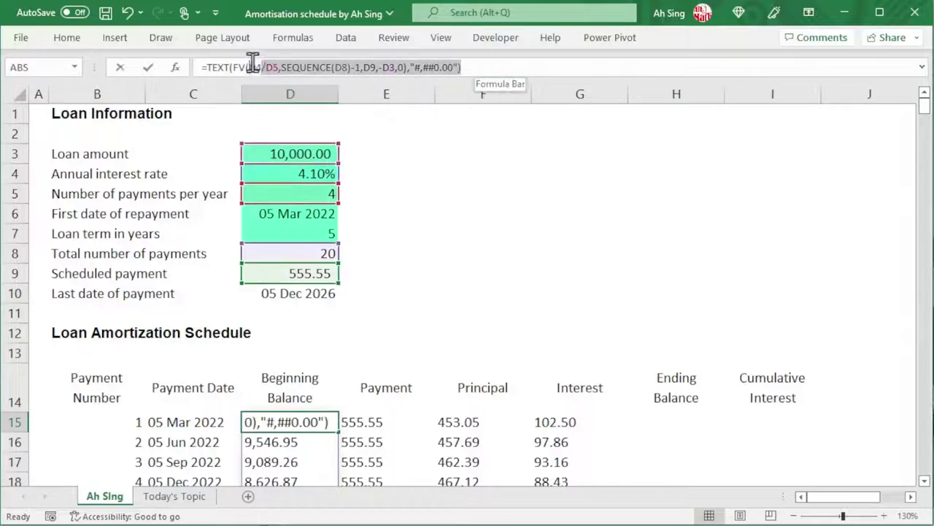
pyautogui.click(147, 67)
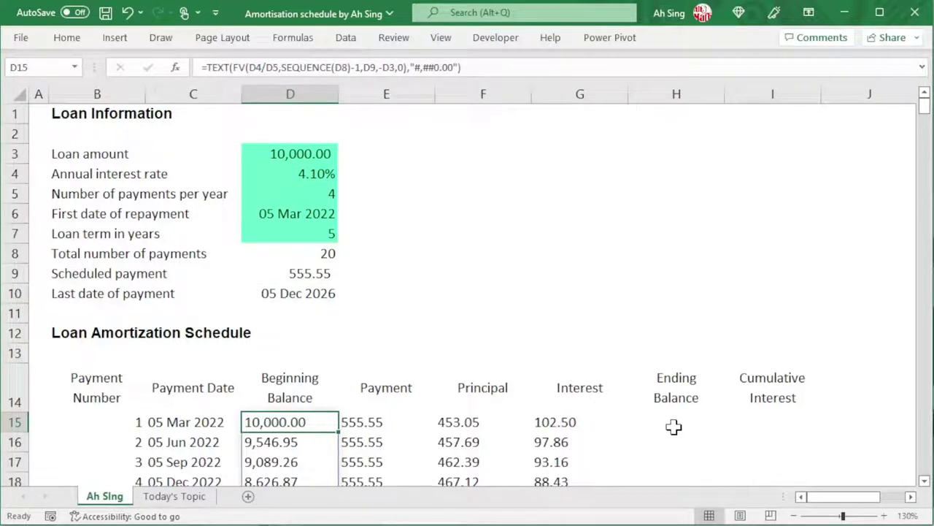
pyautogui.click(673, 427)
pyautogui.write('=TEXT(FV(D4/D5,SEQUENCE(D8)-1,D9,-D3,0),"#,##0.00")')
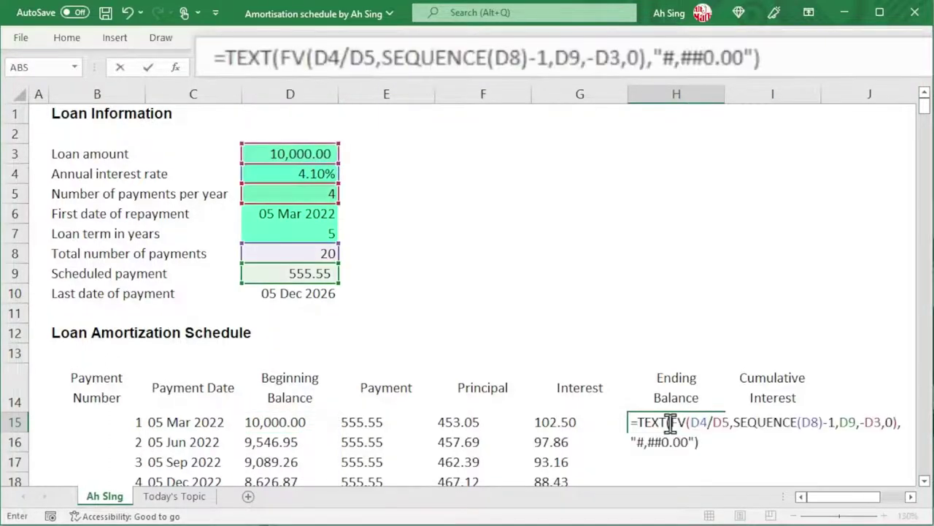
# Remove the -1 after SEQUENCE(D8) in the H15 formula and enter it to fill the Ending Balance column
pyautogui.doubleClick(830, 422)
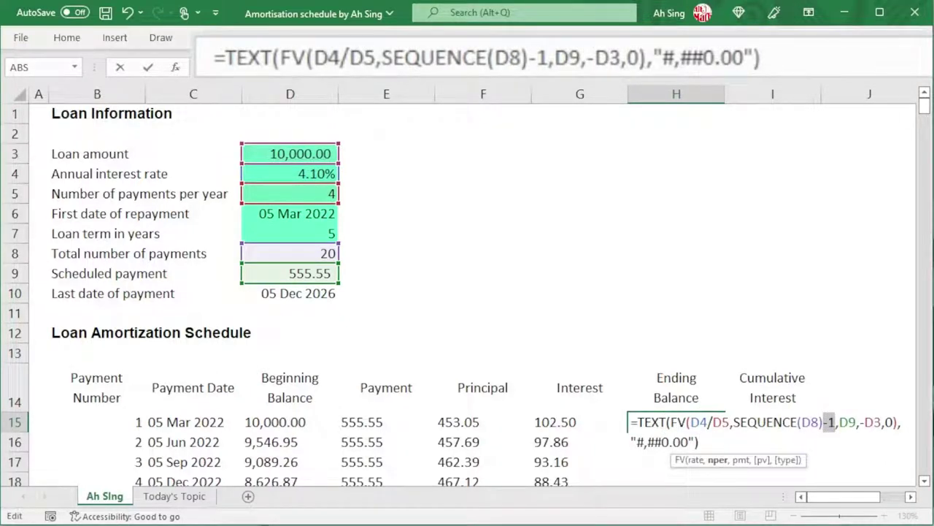
pyautogui.press('BackSpace')
pyautogui.press('BackSpace')
pyautogui.press('Return')
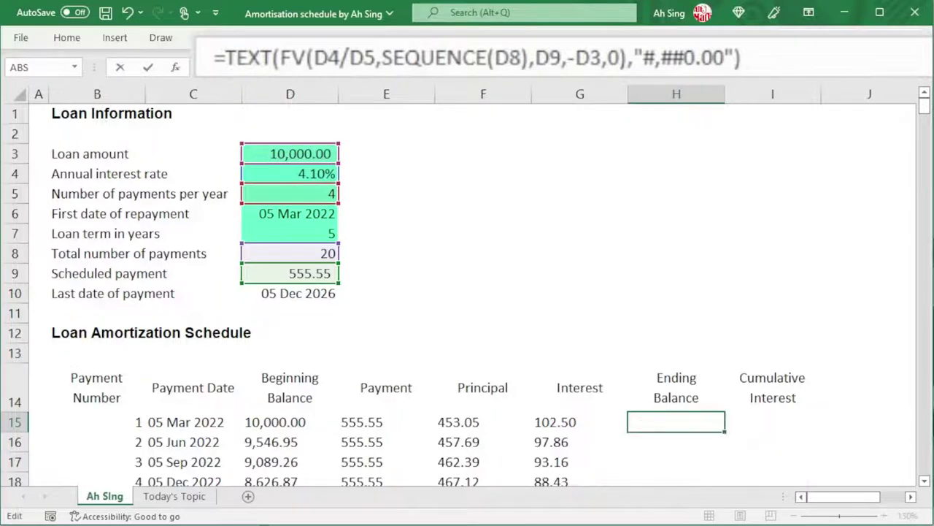
pyautogui.scroll(-2, 686, 341)
pyautogui.scroll(-2, 687, 341)
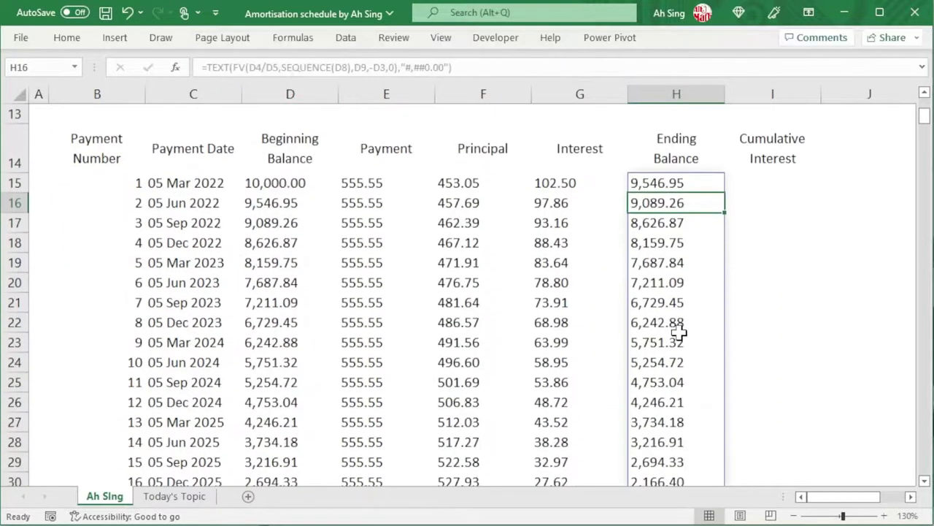
pyautogui.click(689, 183)
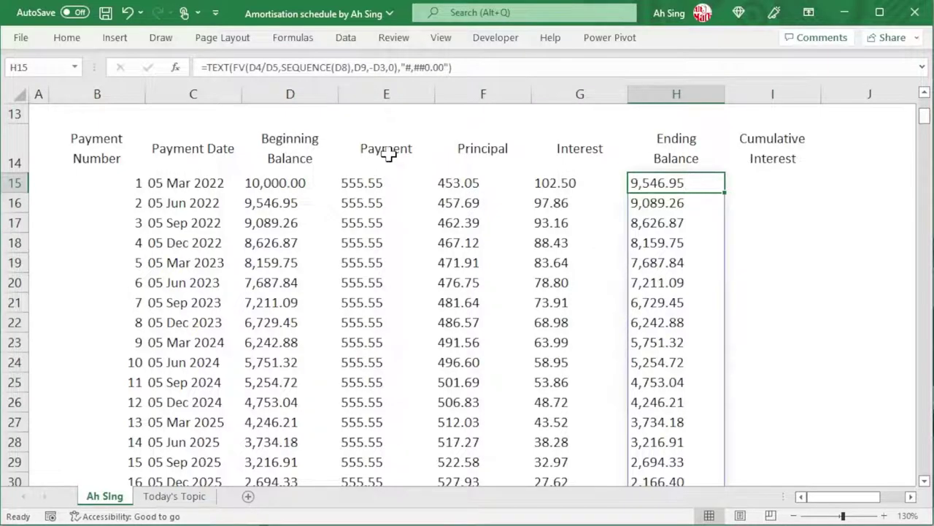
pyautogui.click(283, 204)
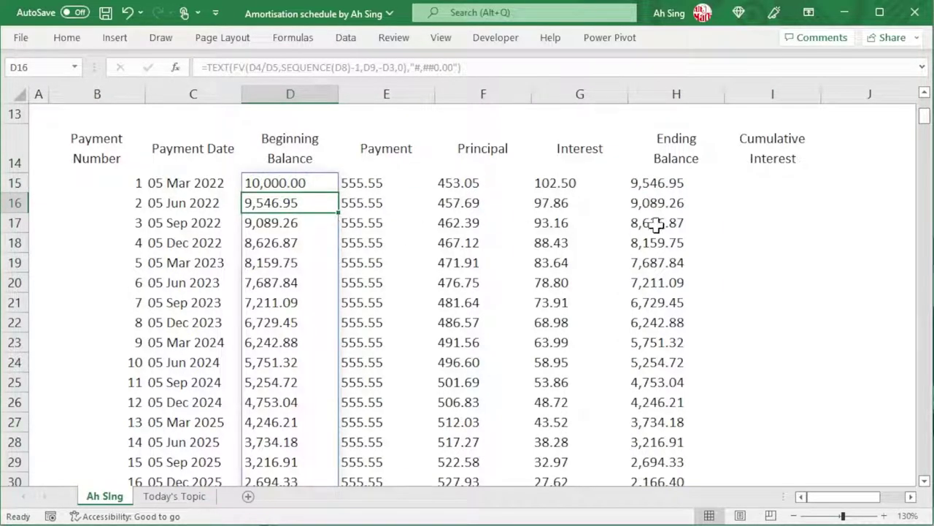
# Start a MAKEARRAY formula in I15, the first Cumulative Interest cell, with D8 as the rows and 1 as the columns
pyautogui.click(767, 181)
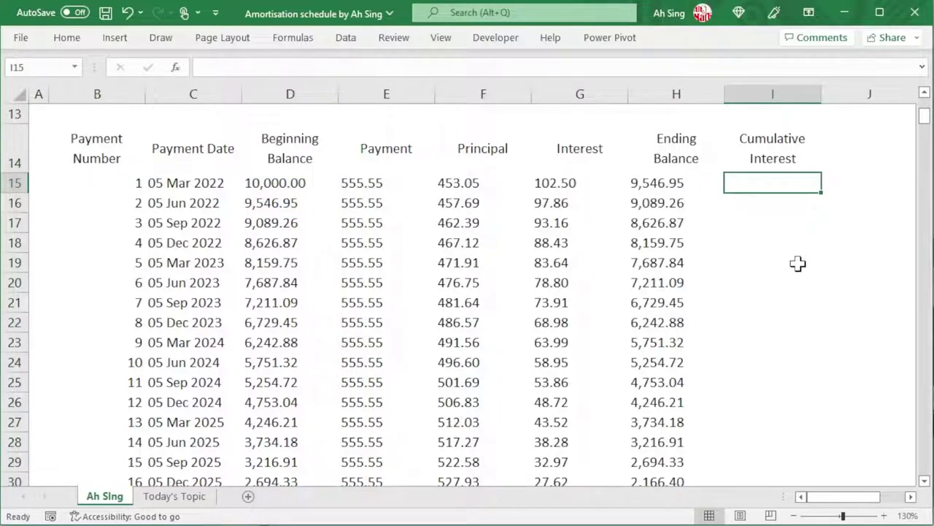
pyautogui.moveTo(589, 187); pyautogui.dragTo(582, 248)
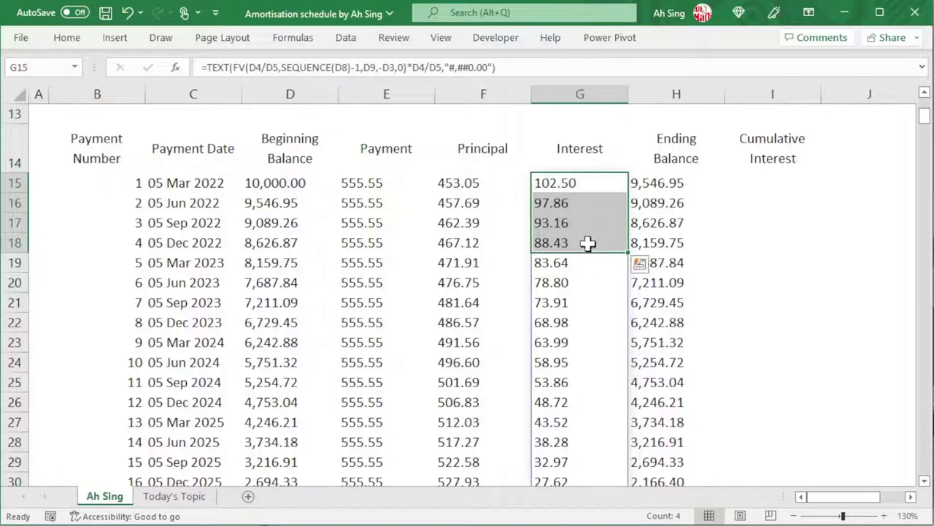
pyautogui.click(759, 181)
pyautogui.write('=make')
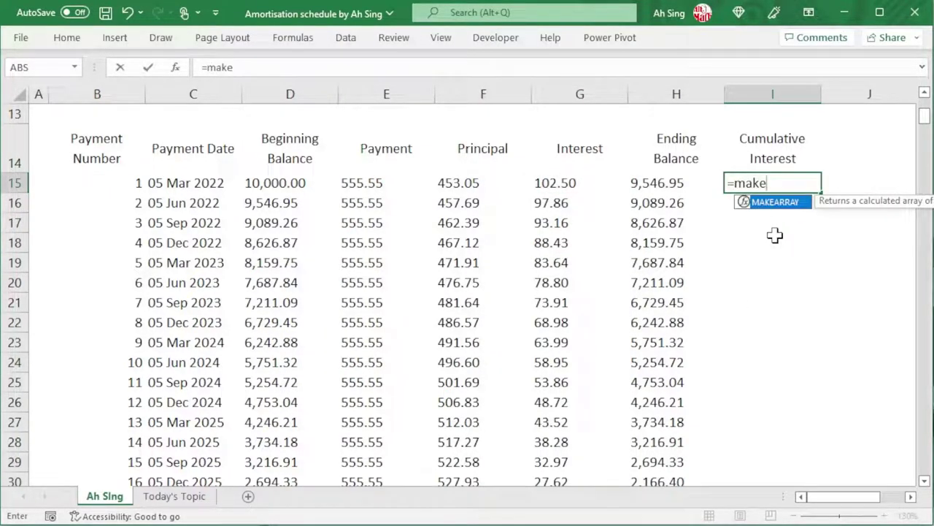
pyautogui.press('Tab')
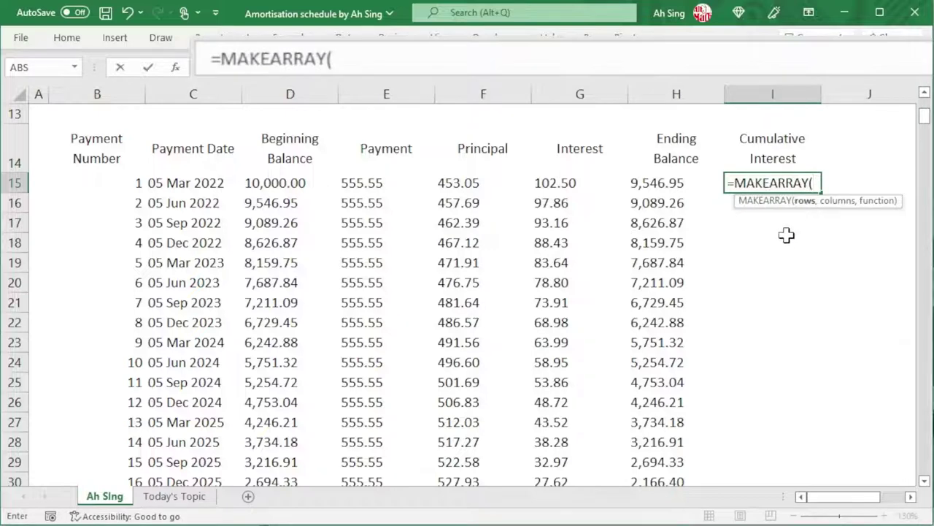
pyautogui.scroll(2, 787, 235)
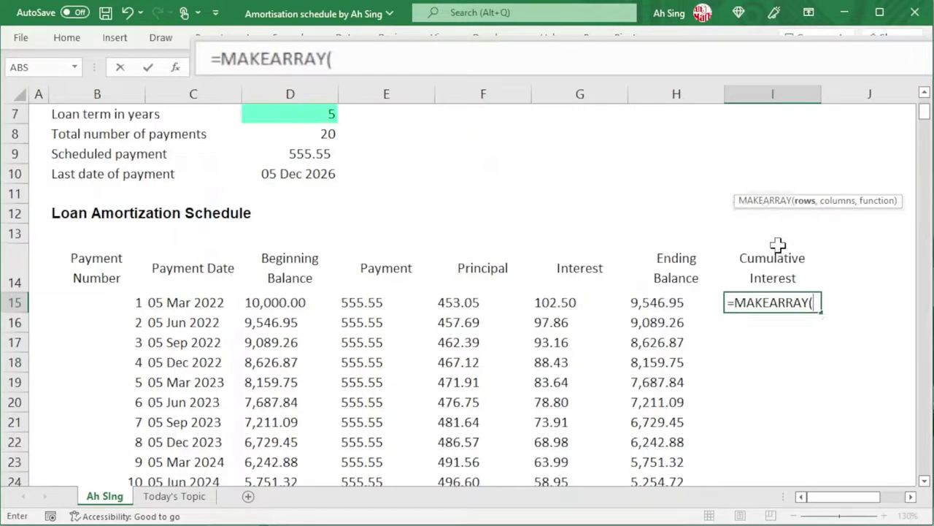
pyautogui.click(304, 134)
pyautogui.write(',')
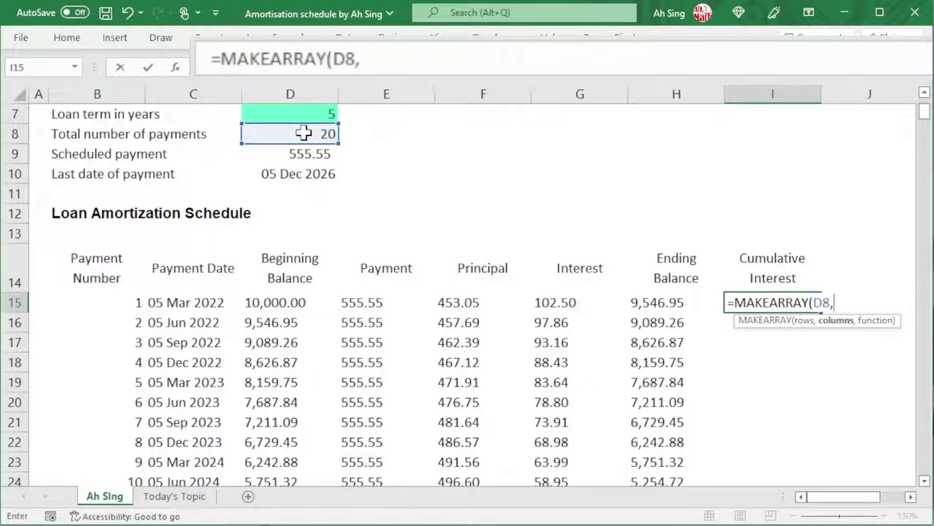
pyautogui.write('1,')
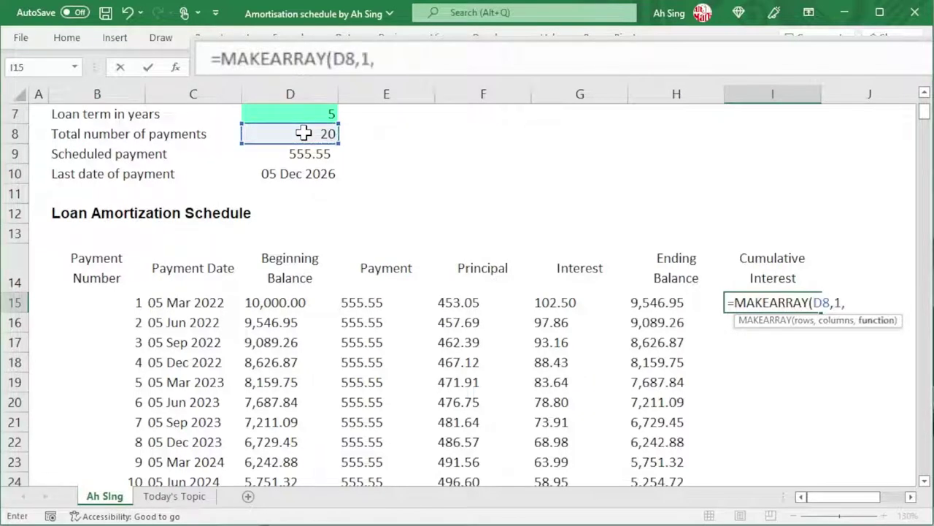
# Add a LAMBDA with parameters r and c to the I15 formula, with a SUM over the range G15:G15
pyautogui.write('lam')
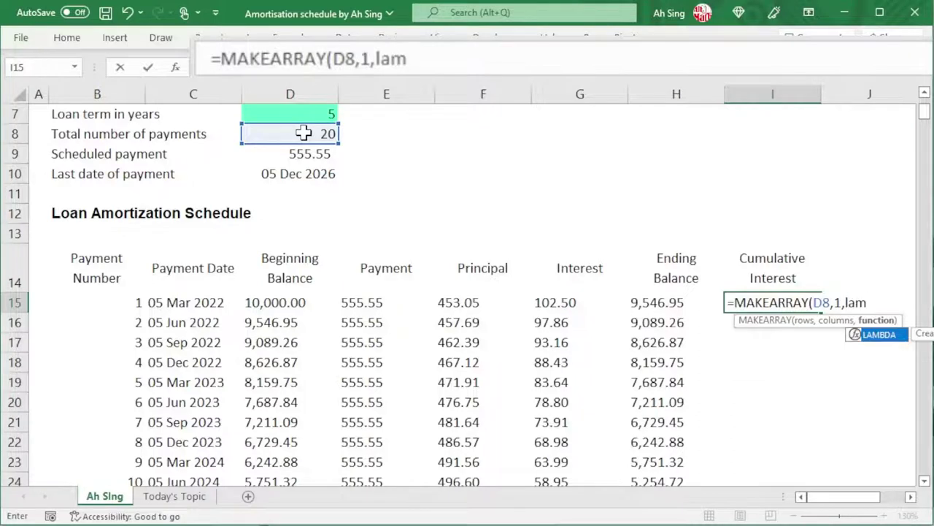
pyautogui.press('Tab')
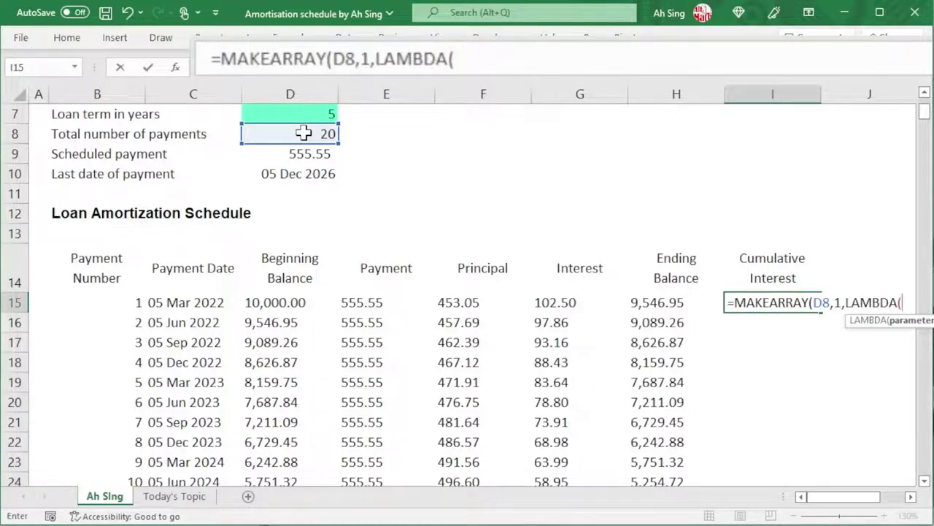
pyautogui.write('r,c,')
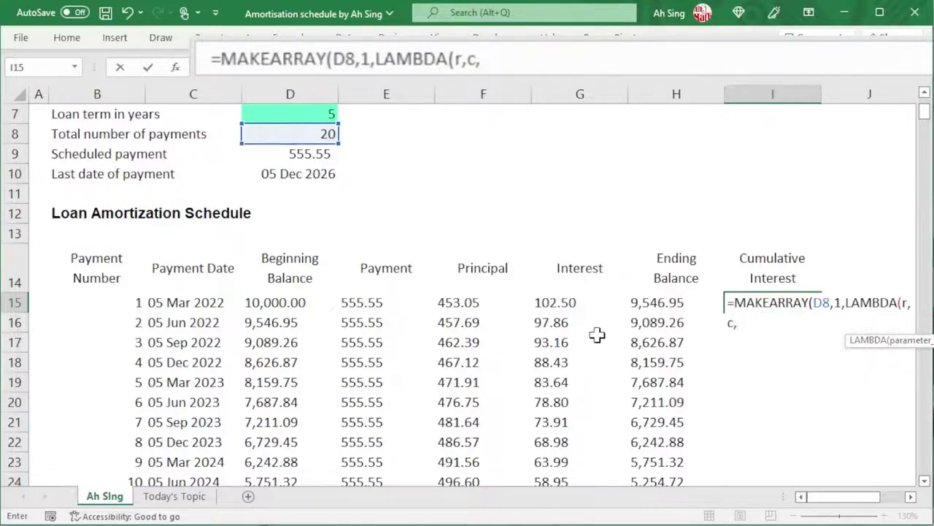
pyautogui.write('sum(')
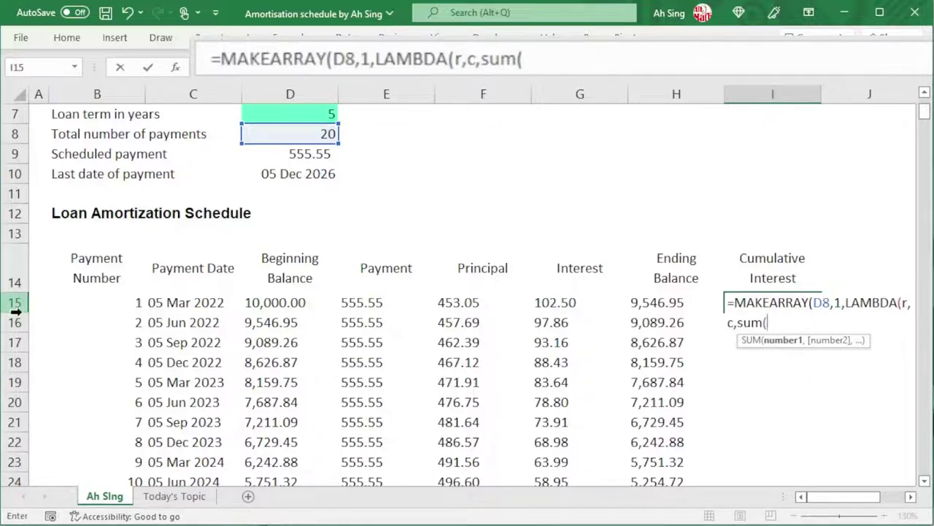
pyautogui.write('G15')
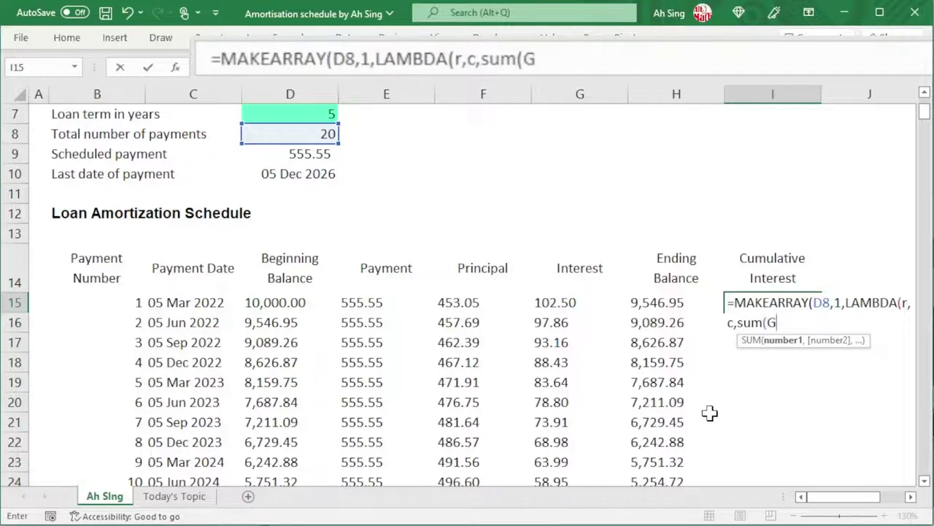
pyautogui.click(599, 302)
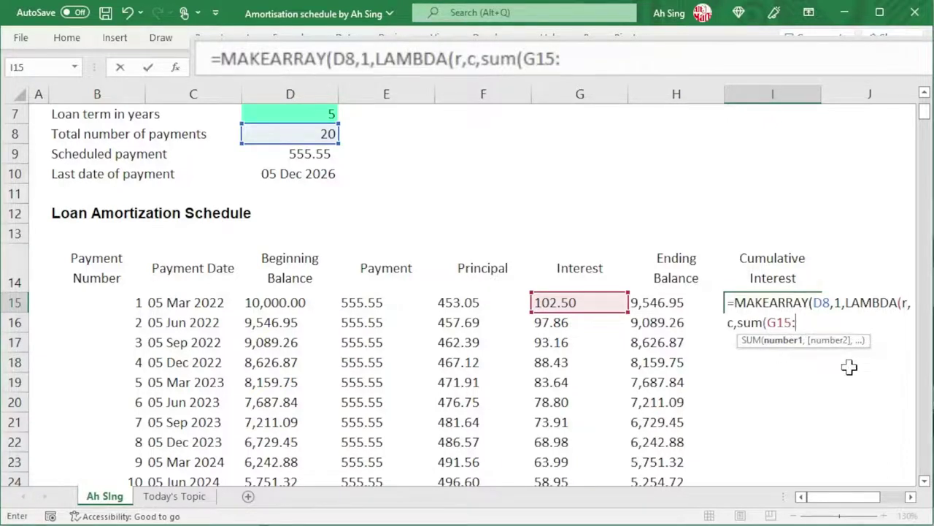
pyautogui.write('G15')
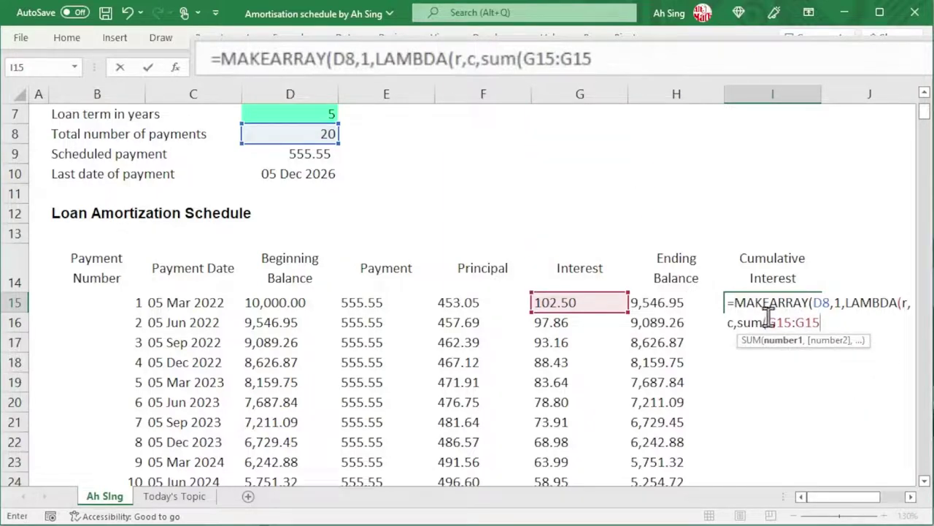
# Turn the G15:G15 range inside the SUM into the text expression "G15:G"&14+r
pyautogui.moveTo(765, 322); pyautogui.dragTo(806, 322)
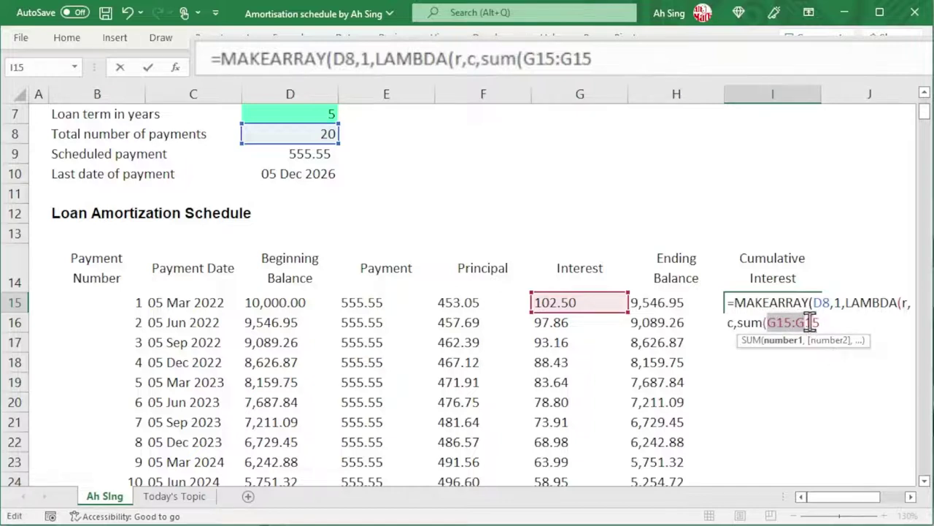
pyautogui.click(816, 322)
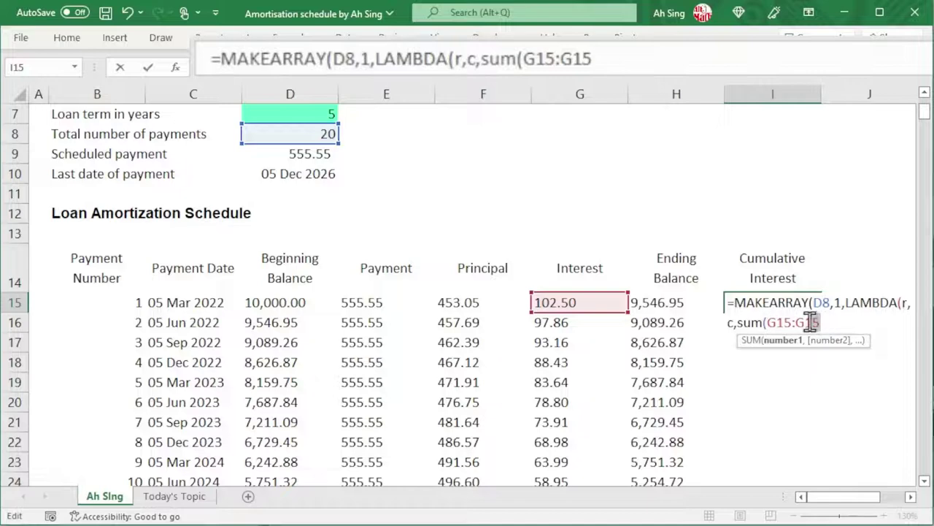
pyautogui.moveTo(806, 322); pyautogui.dragTo(828, 323)
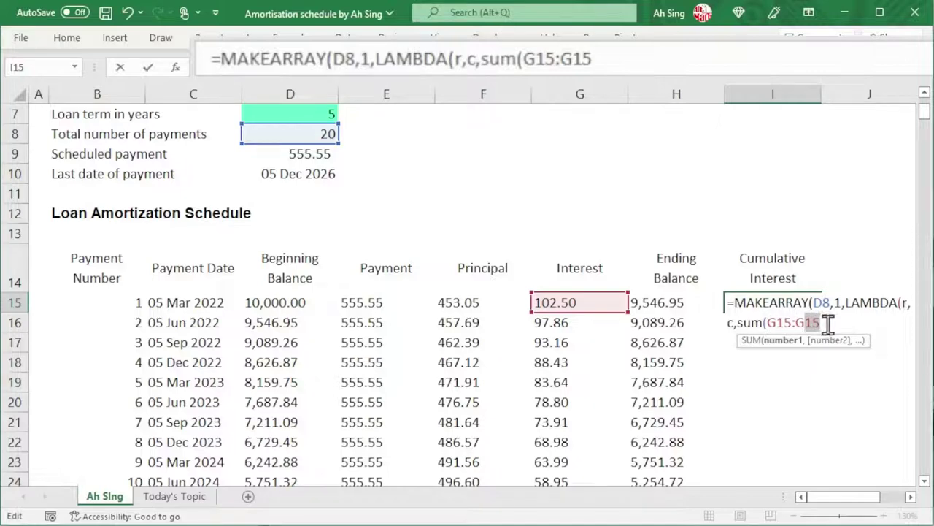
pyautogui.click(830, 323)
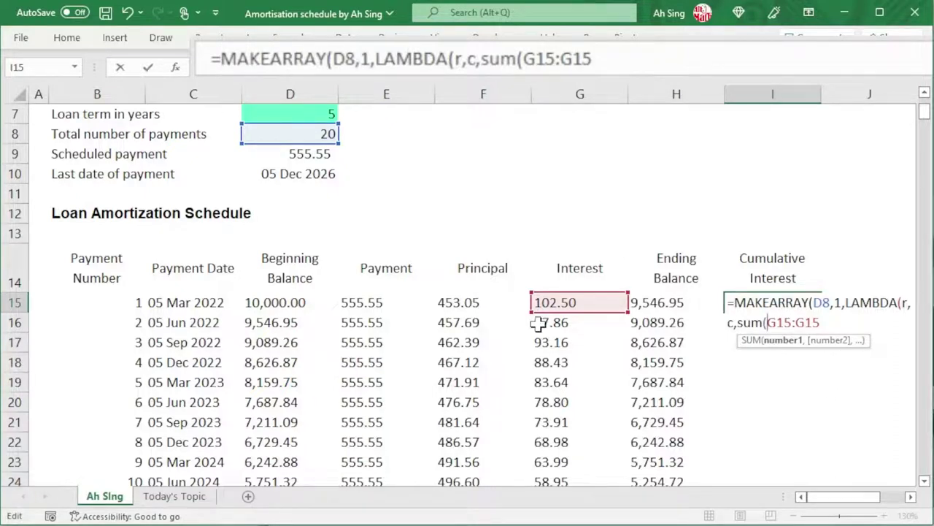
pyautogui.write('"')
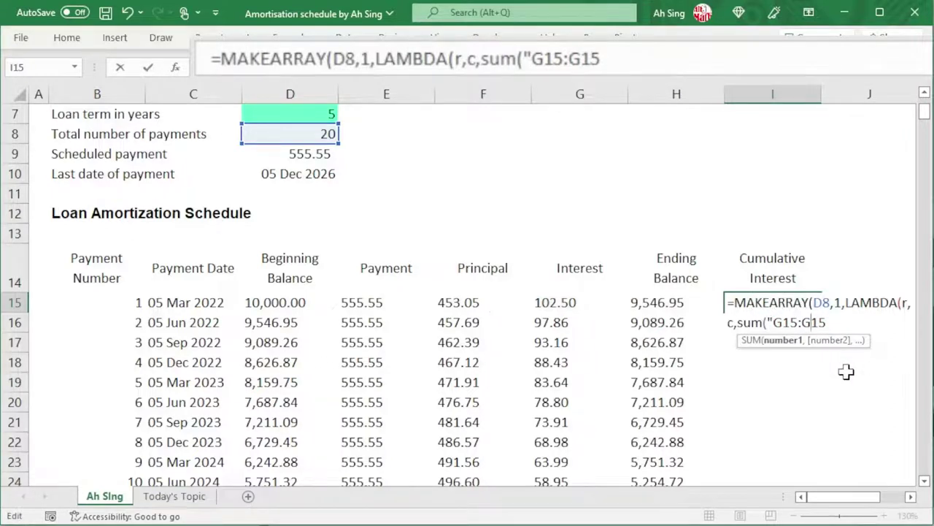
pyautogui.press('Delete')
pyautogui.press('Delete')
pyautogui.write('"&14+r')
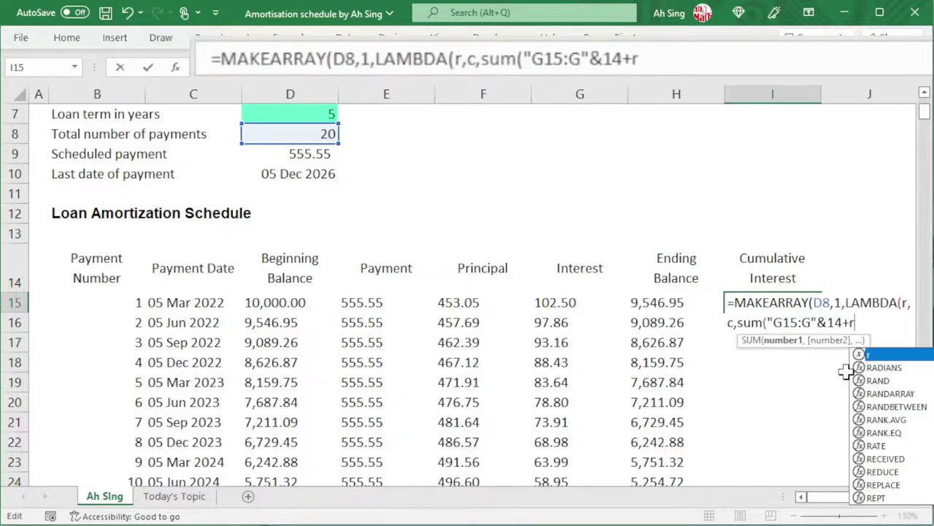
# Wrap the "G15:G"&14+r expression in the I15 formula in an INDIRECT function
pyautogui.click(766, 322)
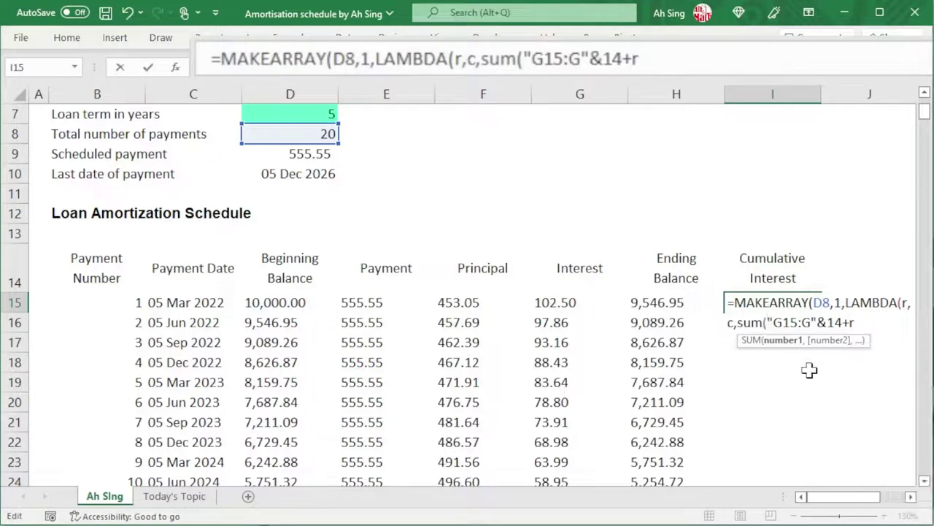
pyautogui.write('indi')
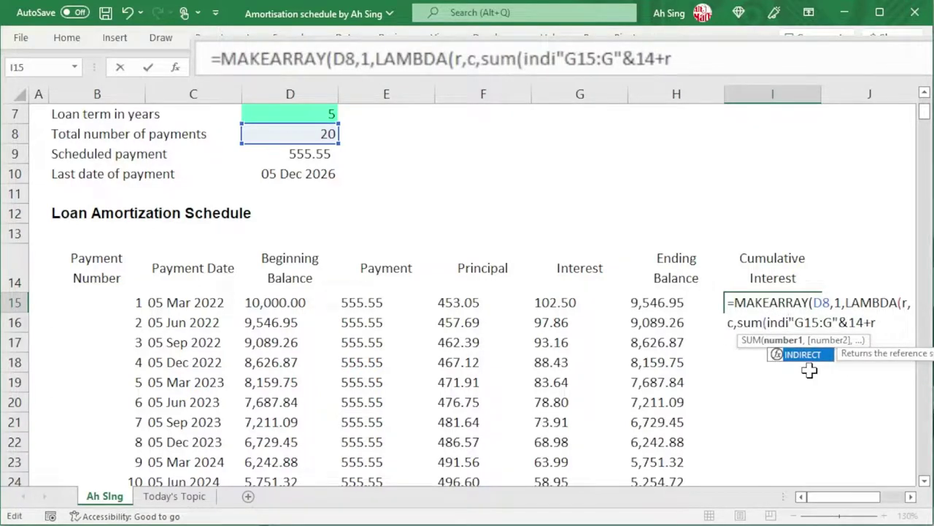
pyautogui.press('Tab')
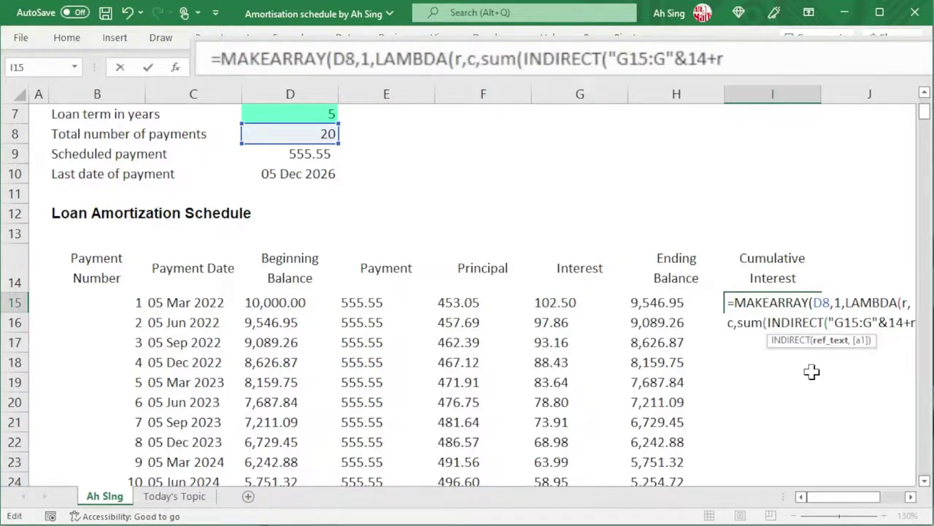
pyautogui.click(896, 501)
pyautogui.write(')')
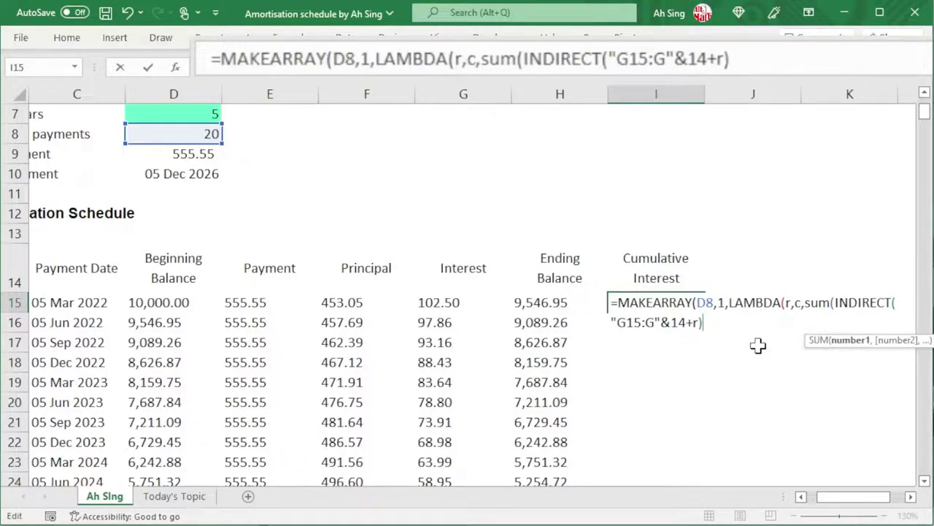
# Close the SUM, LAMBDA and MAKEARRAY functions and enter the I15 formula to fill the Cumulative Interest column
pyautogui.write(')')
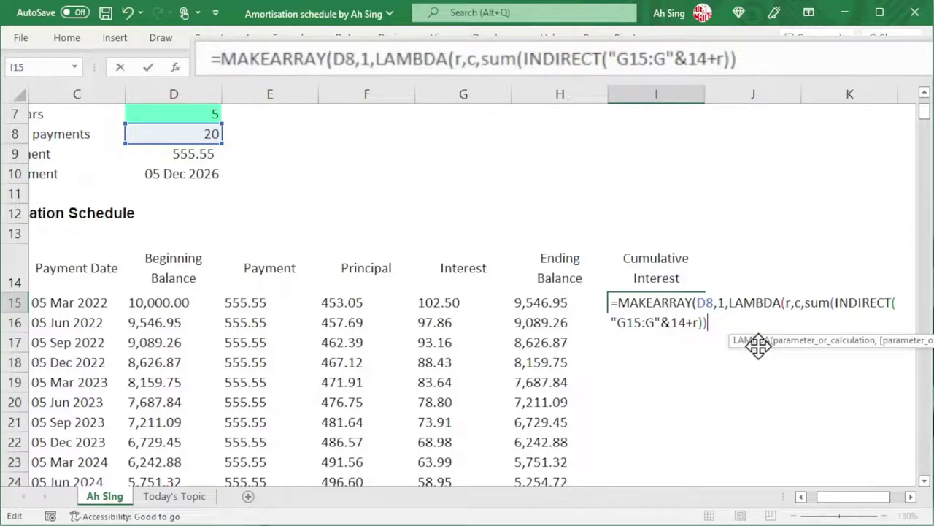
pyautogui.write(')')
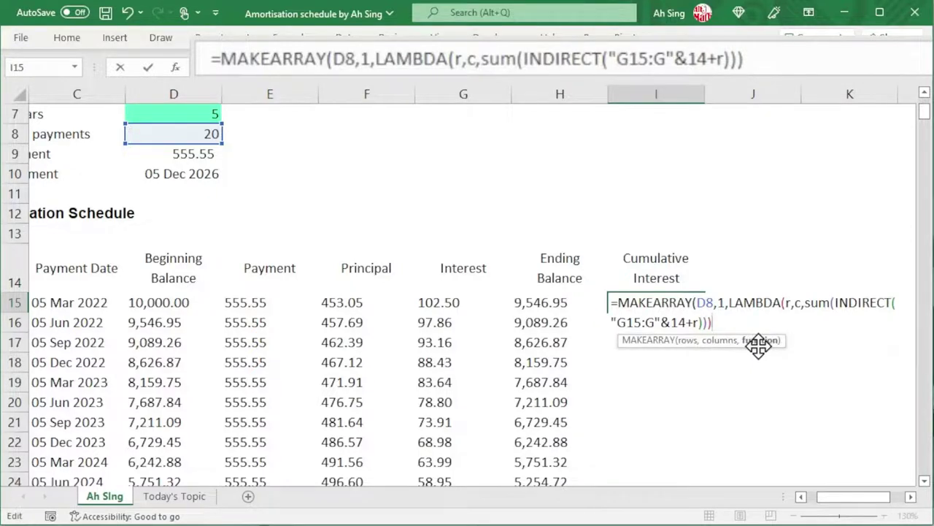
pyautogui.write(')')
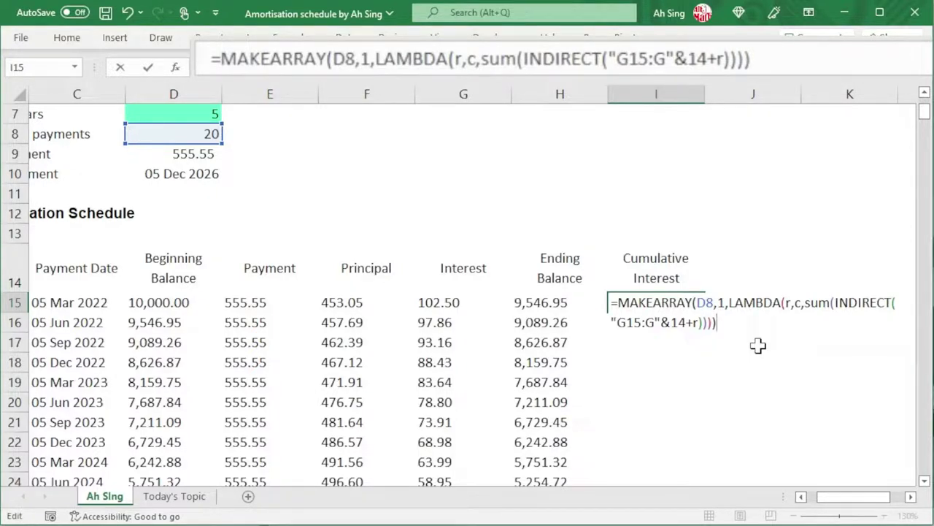
pyautogui.click(746, 324)
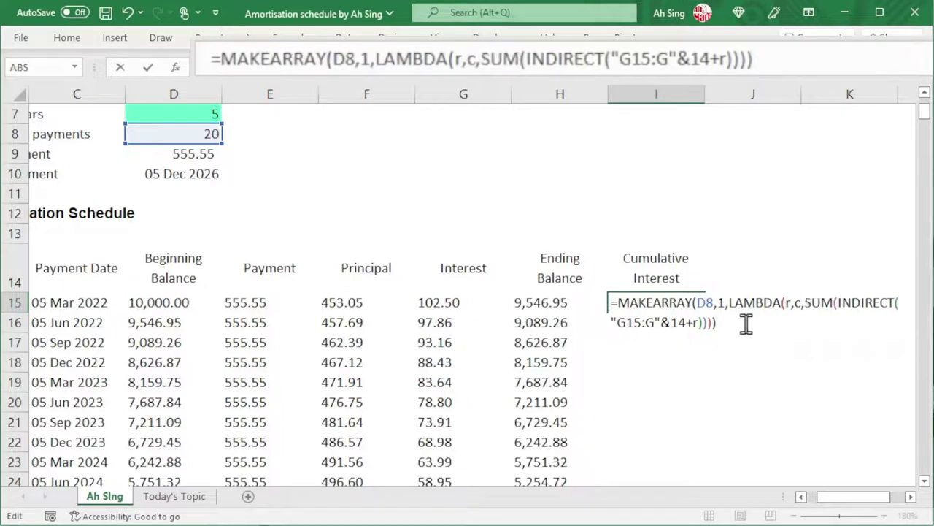
pyautogui.press('Return')
# Insert a double minus before INDIRECT in the I15 formula to convert the text interest values to numbers, and review the Cumulative Interest column
pyautogui.click(660, 307)
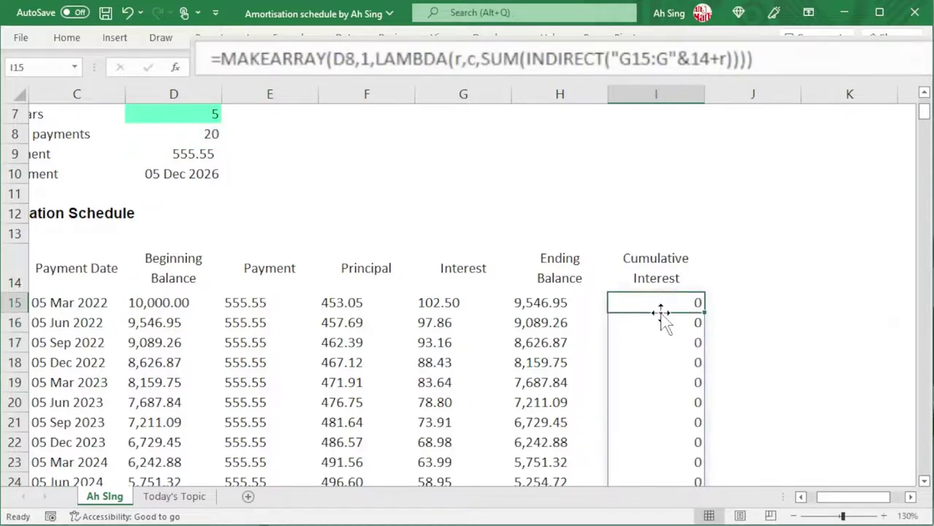
pyautogui.doubleClick(661, 313)
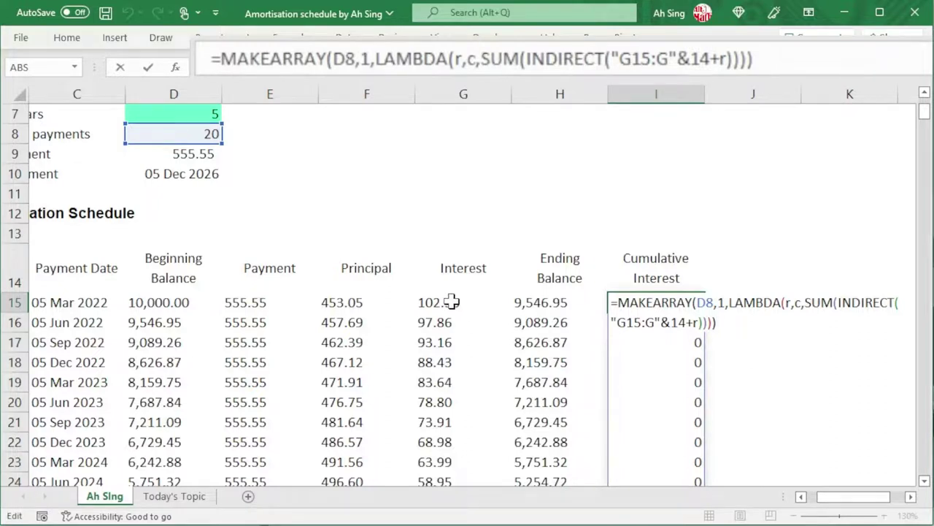
pyautogui.click(836, 302)
pyautogui.write('-')
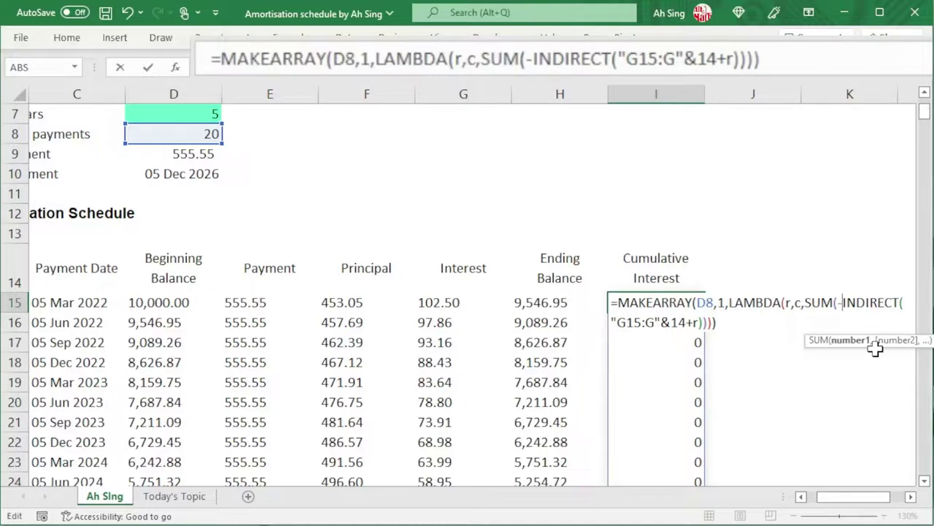
pyautogui.write('-')
pyautogui.press('Return')
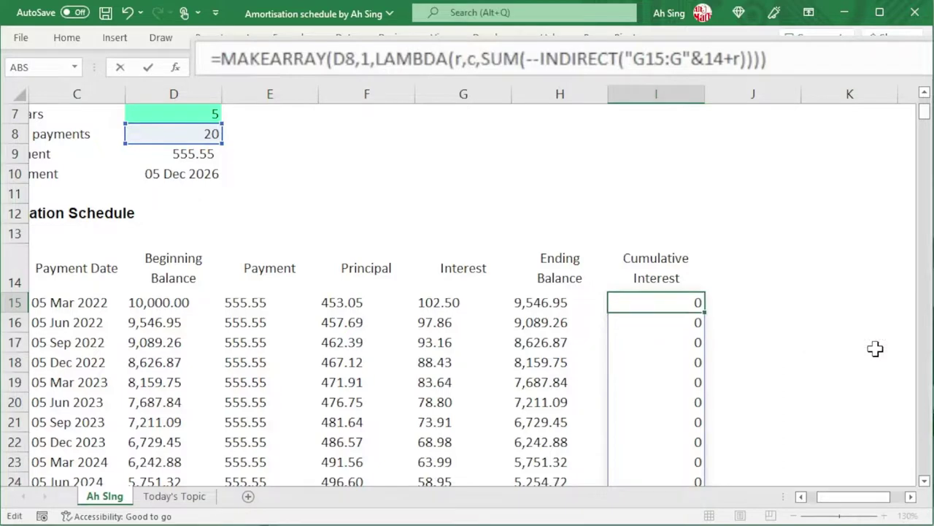
pyautogui.scroll(-4, 665, 354)
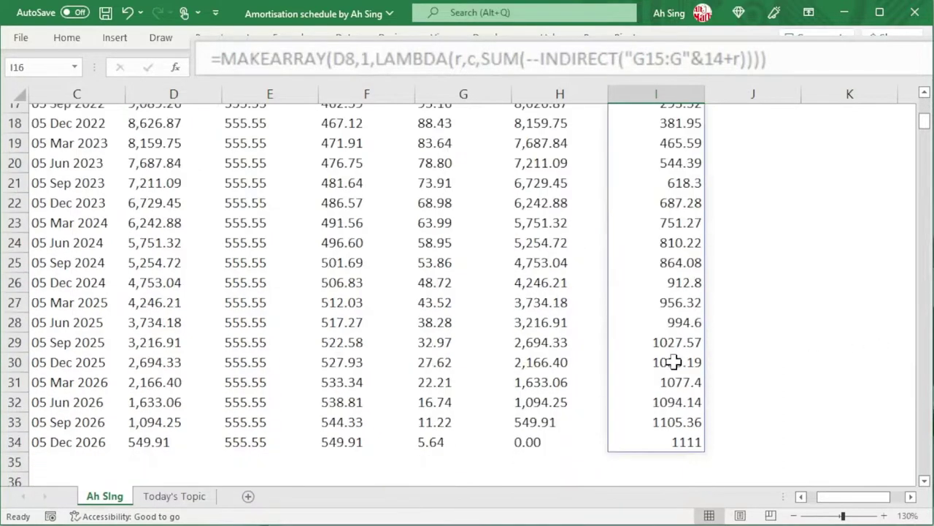
pyautogui.scroll(2, 679, 362)
# Wrap the MAKEARRAY formula in I15 in a TEXT function with the format "#,##0.00"
pyautogui.click(673, 184)
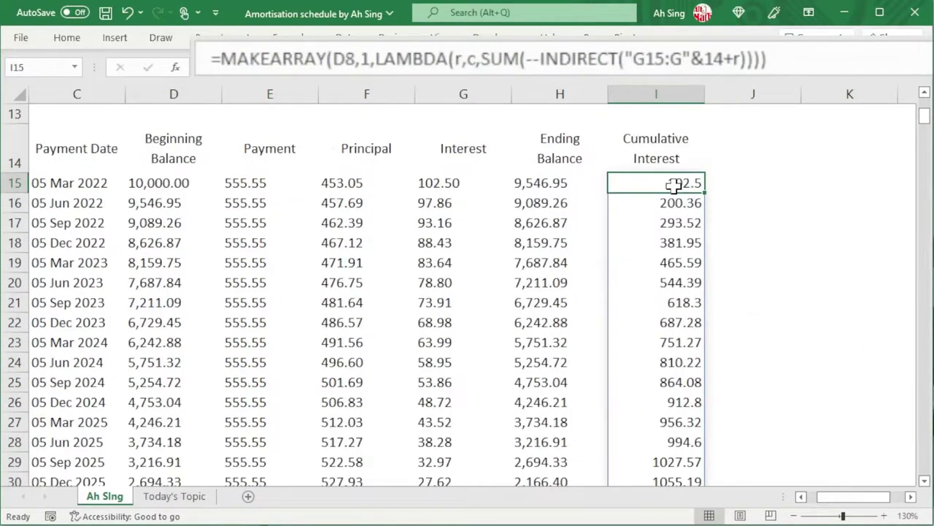
pyautogui.doubleClick(675, 184)
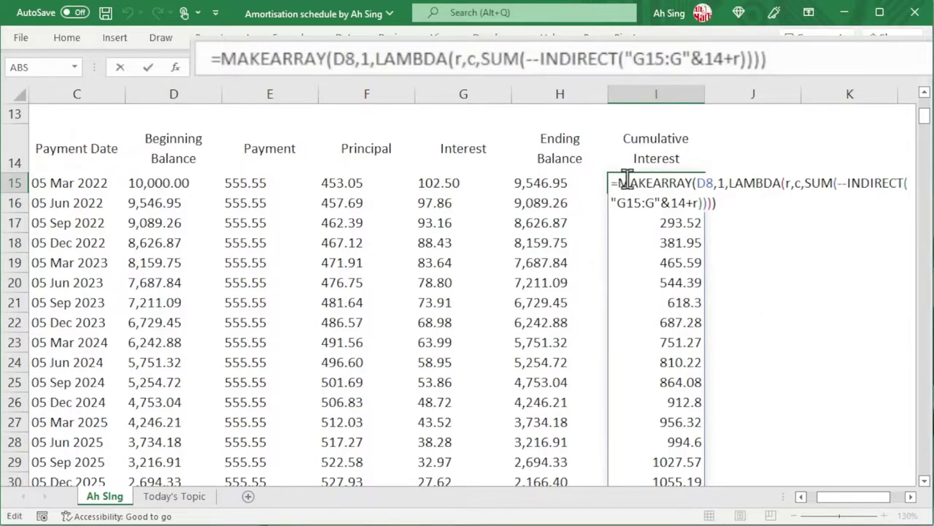
pyautogui.write('Text')
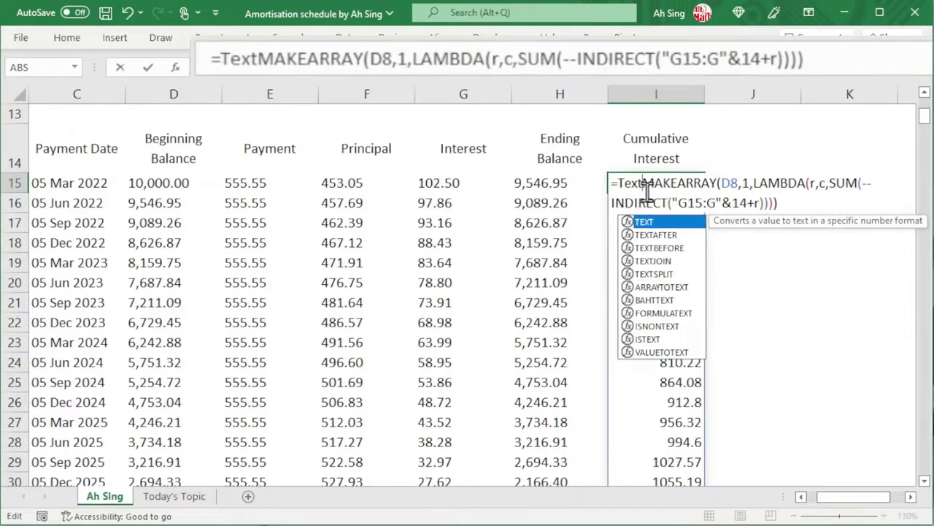
pyautogui.write('(')
pyautogui.click(785, 204)
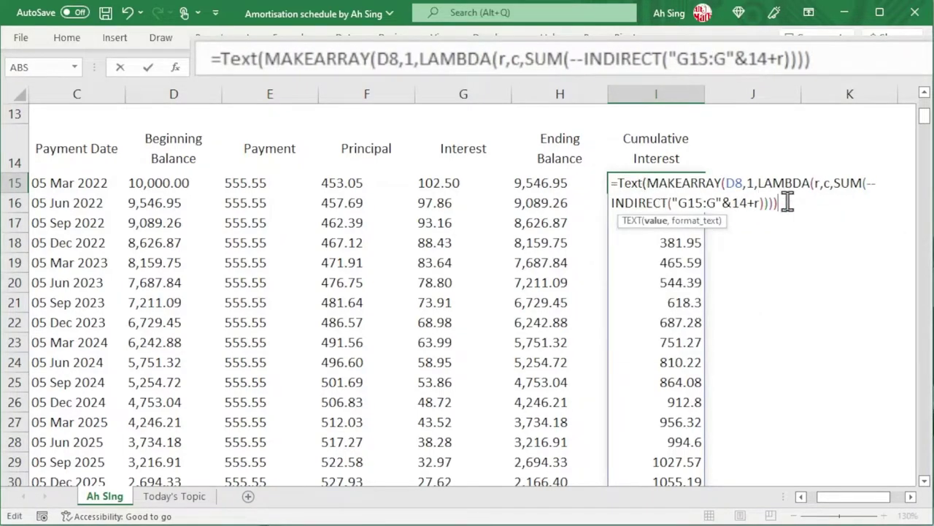
pyautogui.write(',"#,##0.00"')
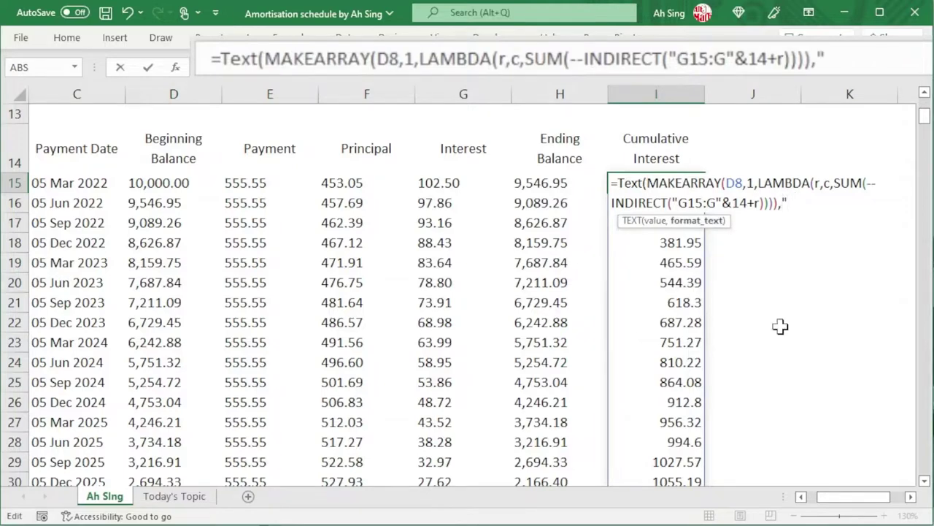
pyautogui.write(')')
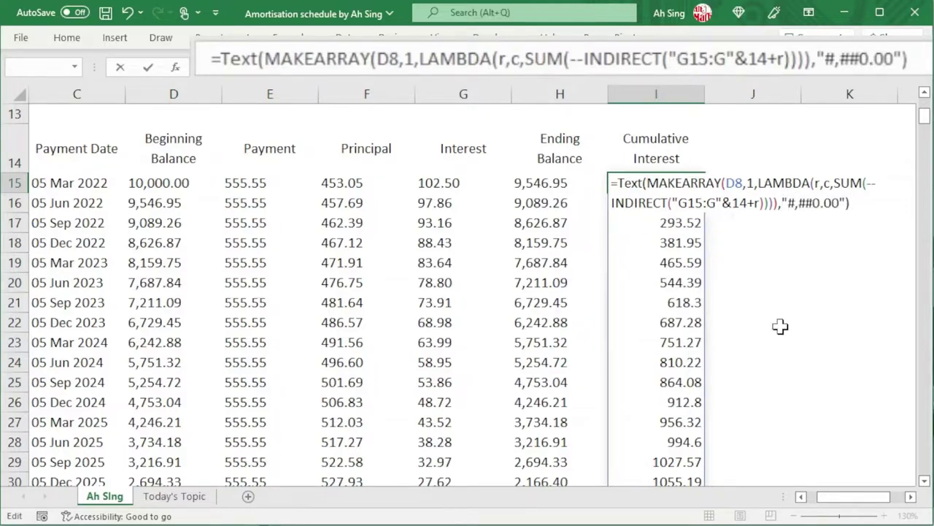
pyautogui.press('Return')
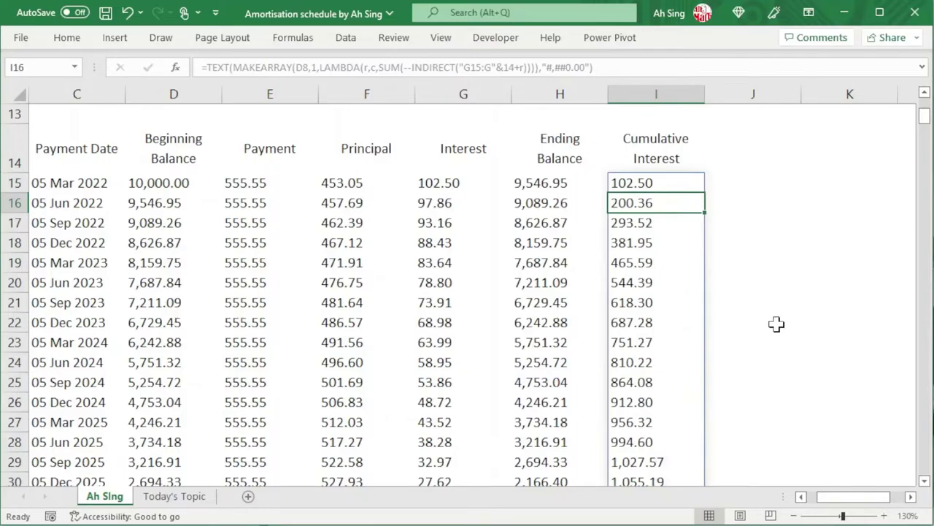
pyautogui.scroll(-2, 770, 330)
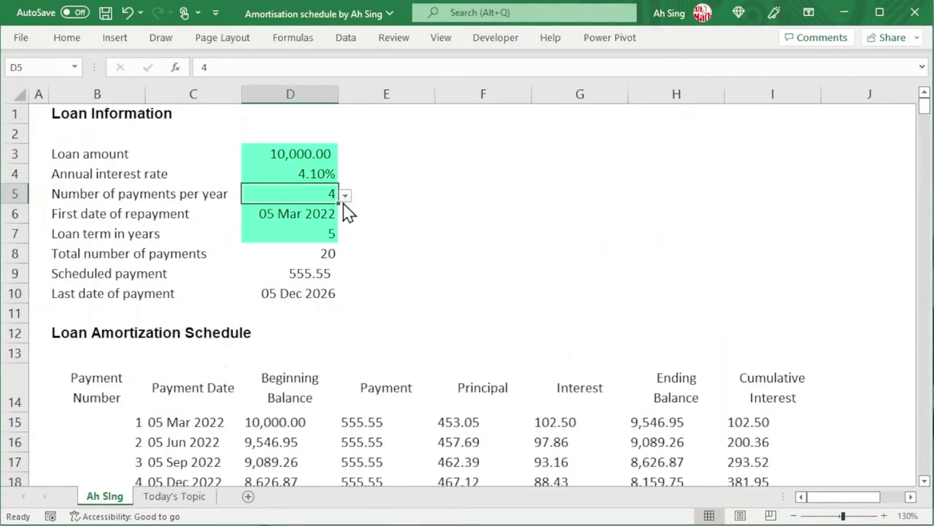
# Set the number of payments per year in D5 to 12 and review the schedule down to its last payment
pyautogui.click(346, 195)
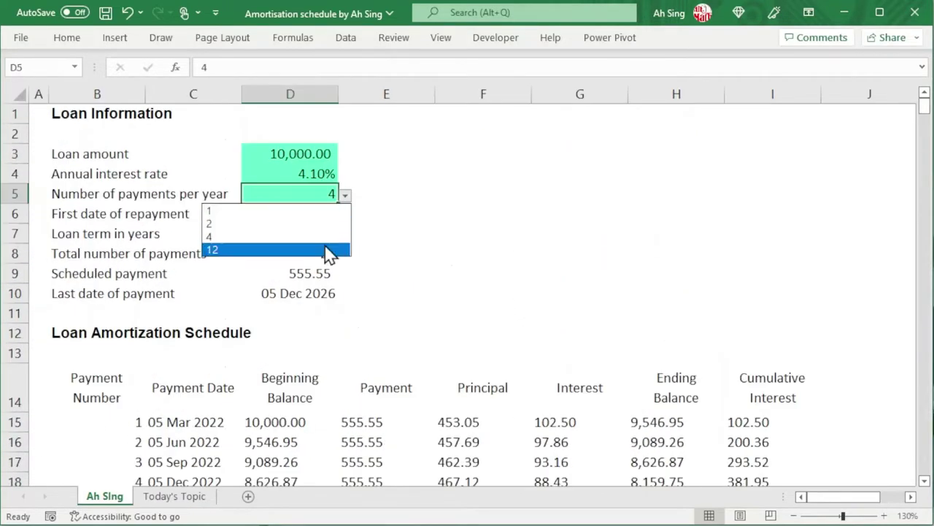
pyautogui.click(313, 250)
pyautogui.scroll(-1, 485, 297)
pyautogui.scroll(-20, 482, 296)
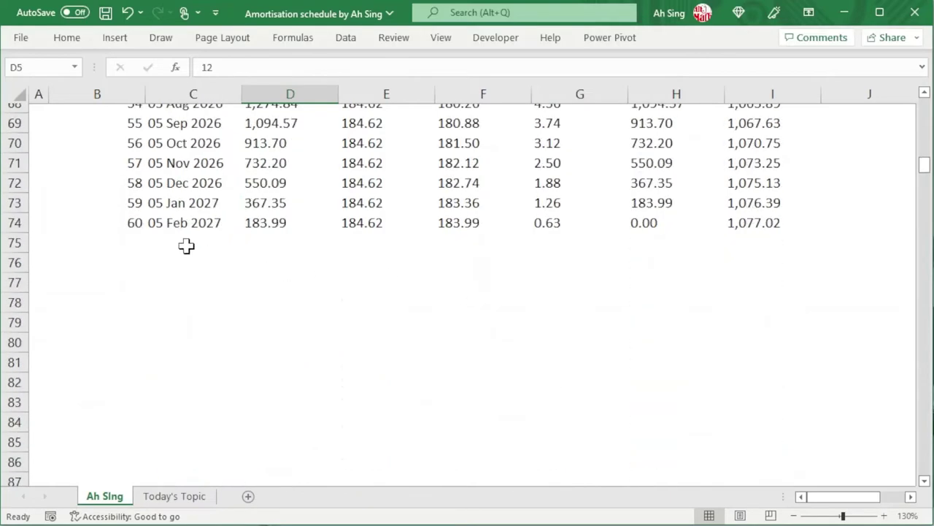
pyautogui.scroll(5, 219, 244)
pyautogui.scroll(6, 248, 255)
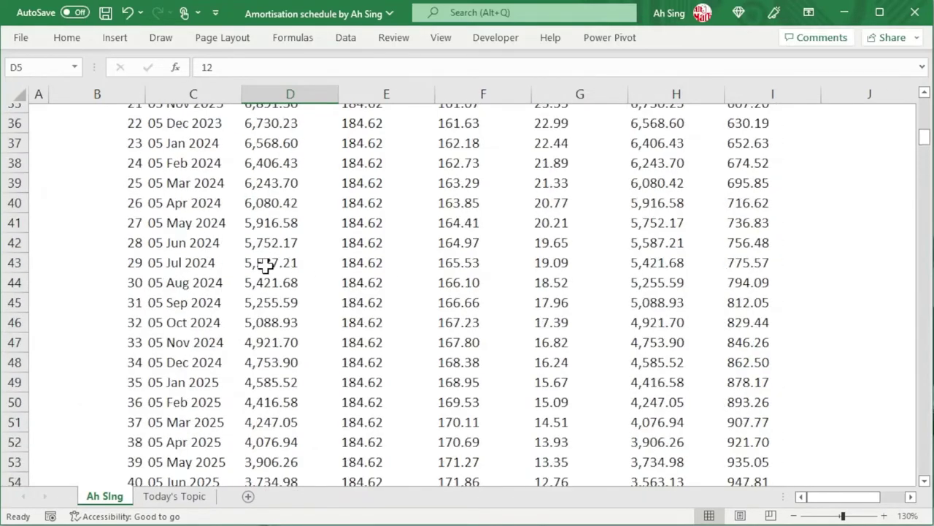
pyautogui.scroll(-12, 266, 265)
pyautogui.scroll(1, 268, 267)
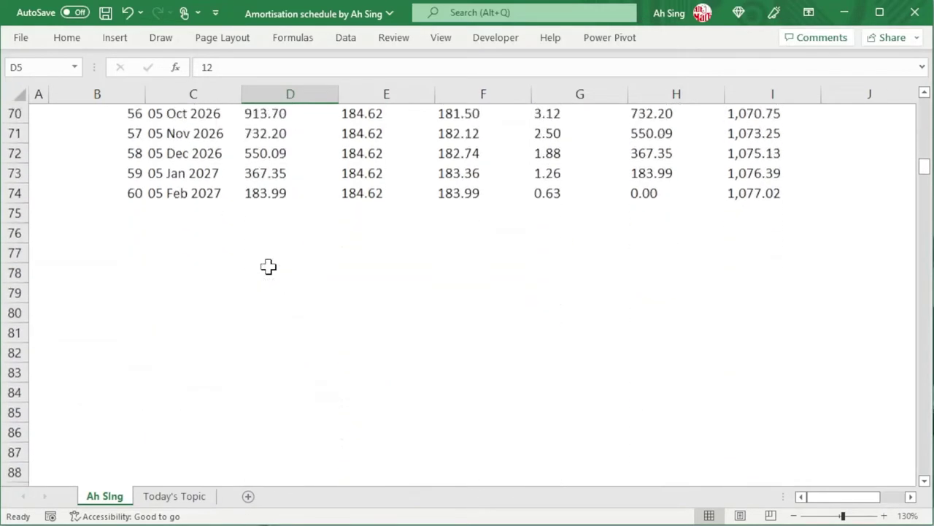
# Set the loan amount in D3 to 25000 and review the recalculated schedule rows
pyautogui.press('Up')
pyautogui.press('Up')
pyautogui.write('25000')
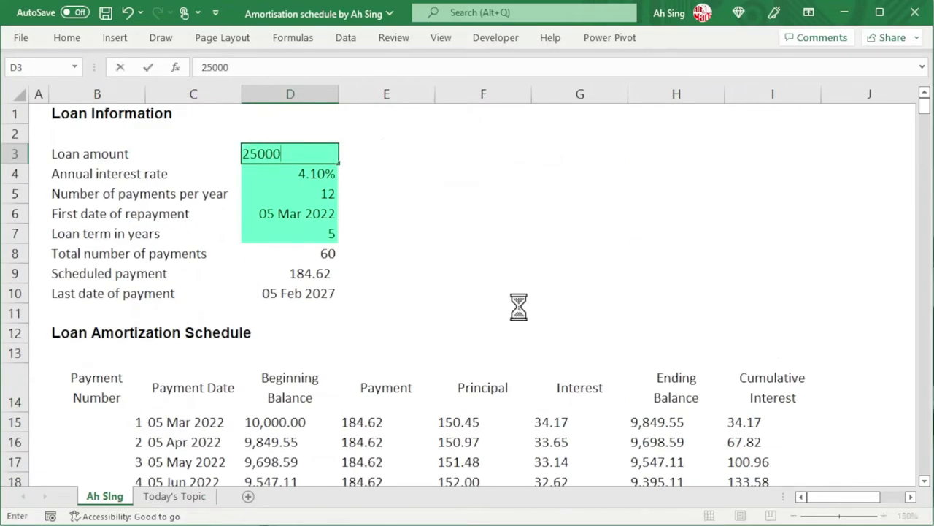
pyautogui.press('Return')
pyautogui.scroll(-8, 517, 314)
pyautogui.scroll(-15, 516, 318)
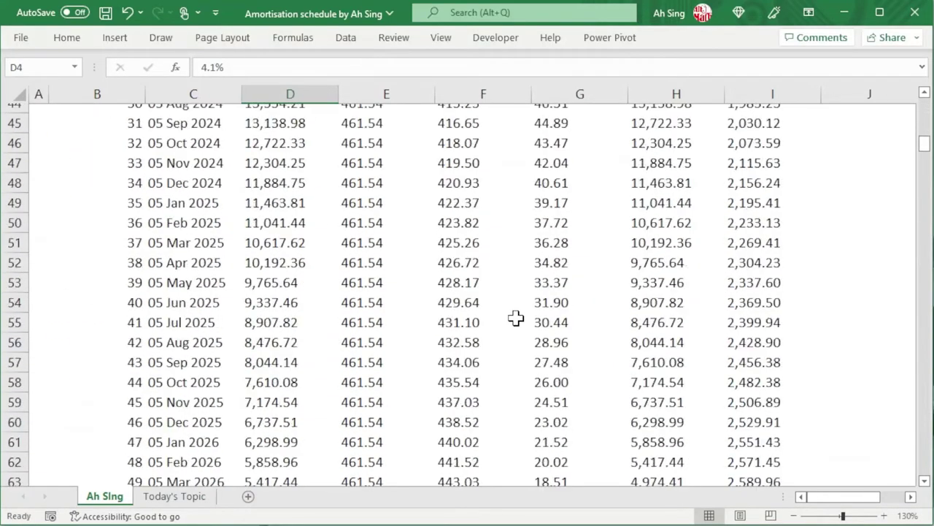
# Set the number of payments per year in D5 to 1
pyautogui.click(319, 196)
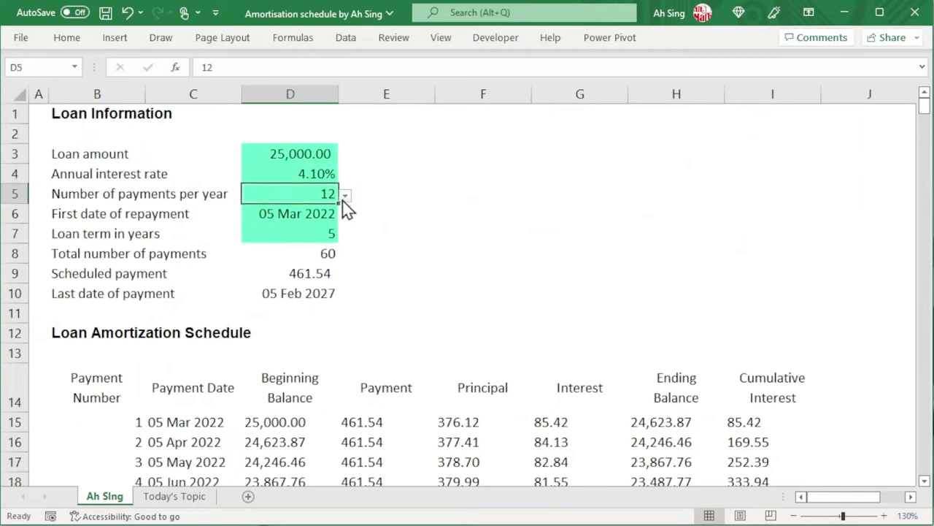
pyautogui.click(345, 195)
pyautogui.click(321, 208)
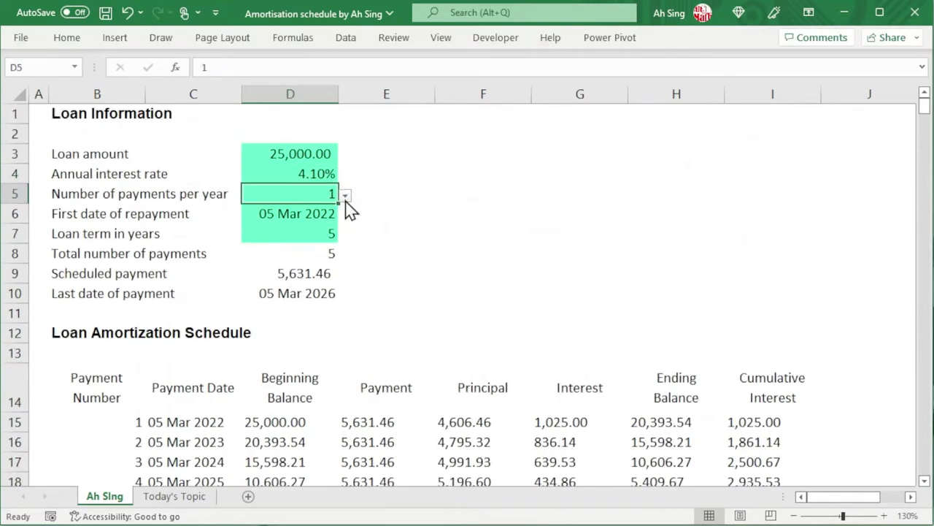
pyautogui.click(345, 196)
pyautogui.press('Escape')
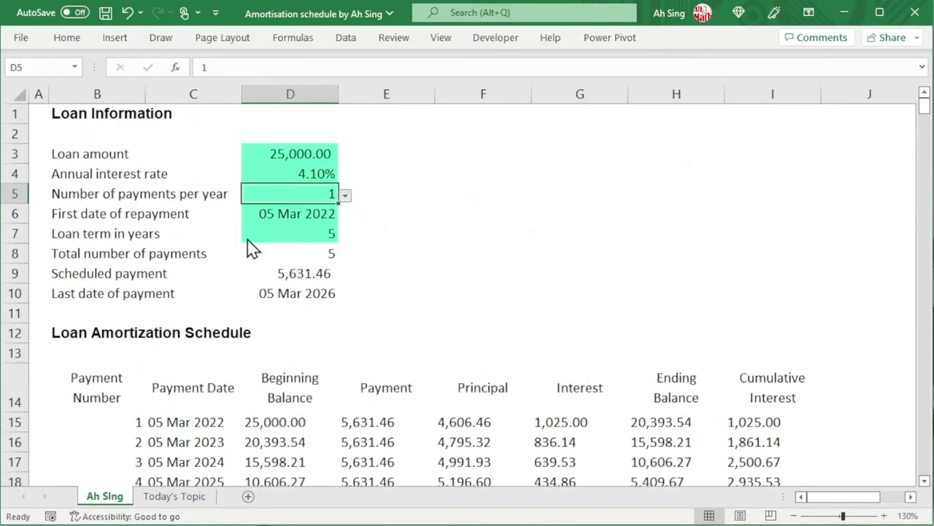